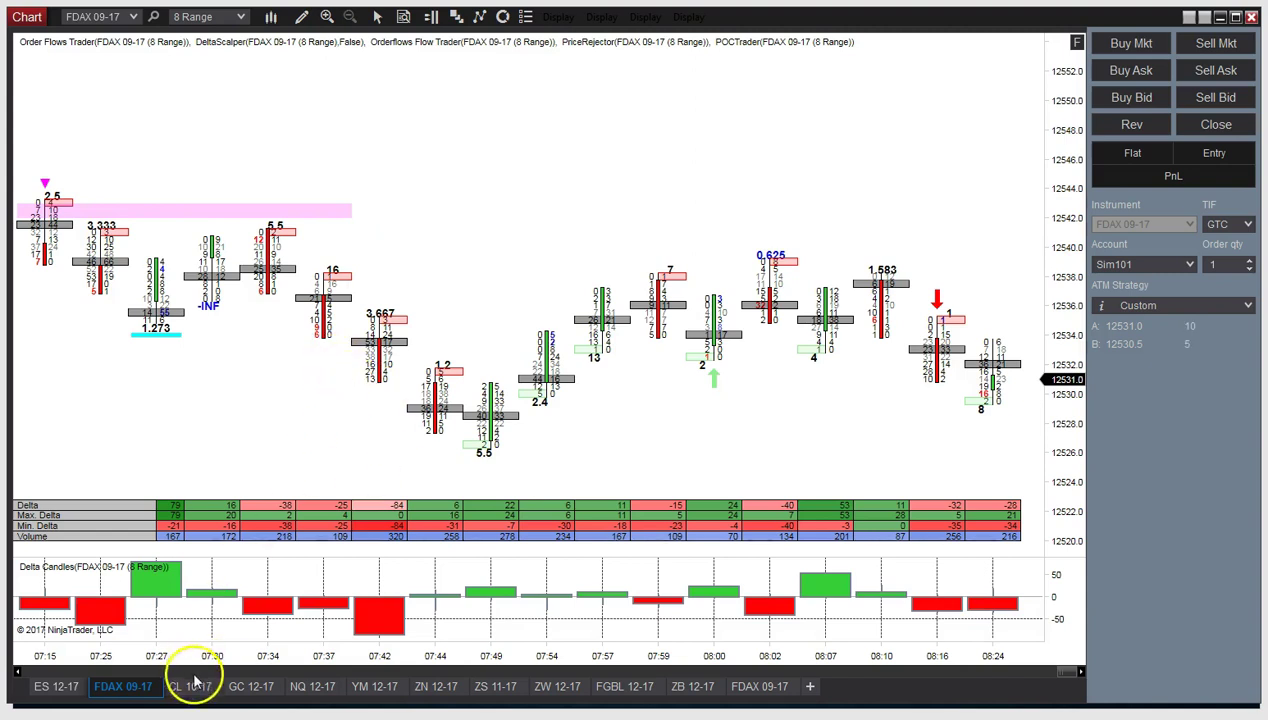
Set Chart trader to Off in the FDAX 09-17 chart properties and apply it
{"action": "left_click", "coordinate": [57, 686]}
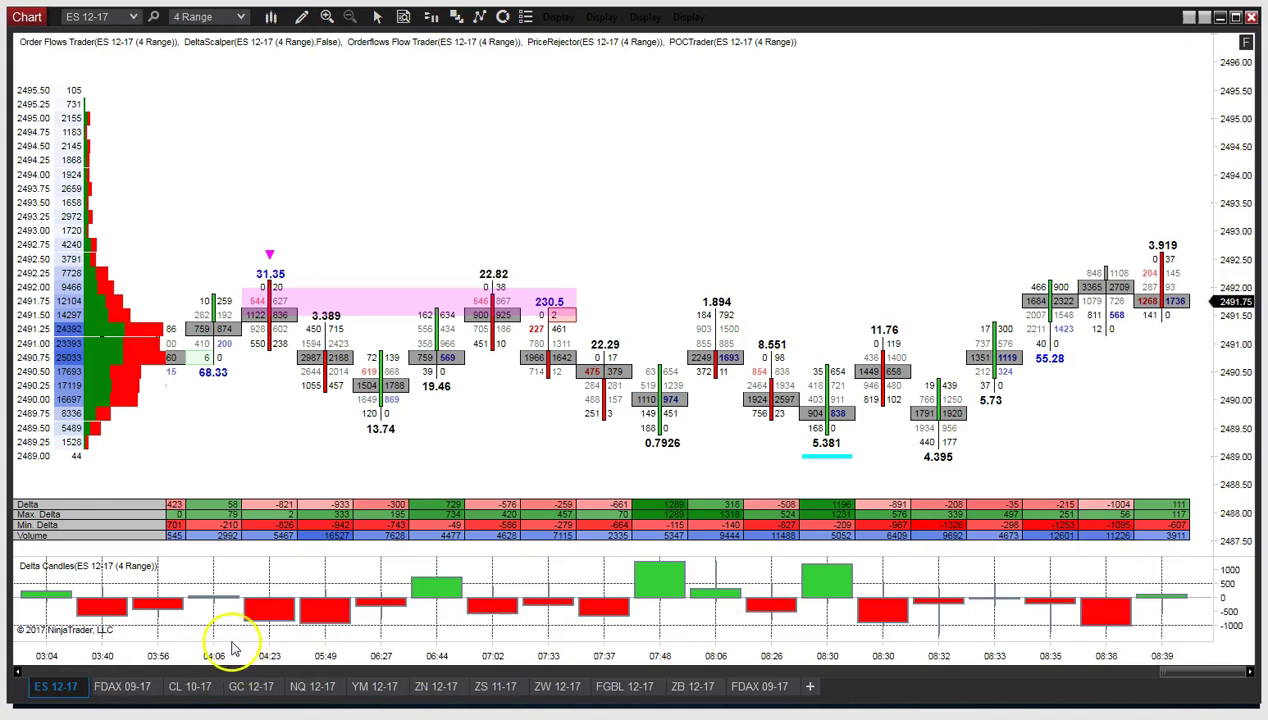
{"action": "left_click", "coordinate": [122, 688]}
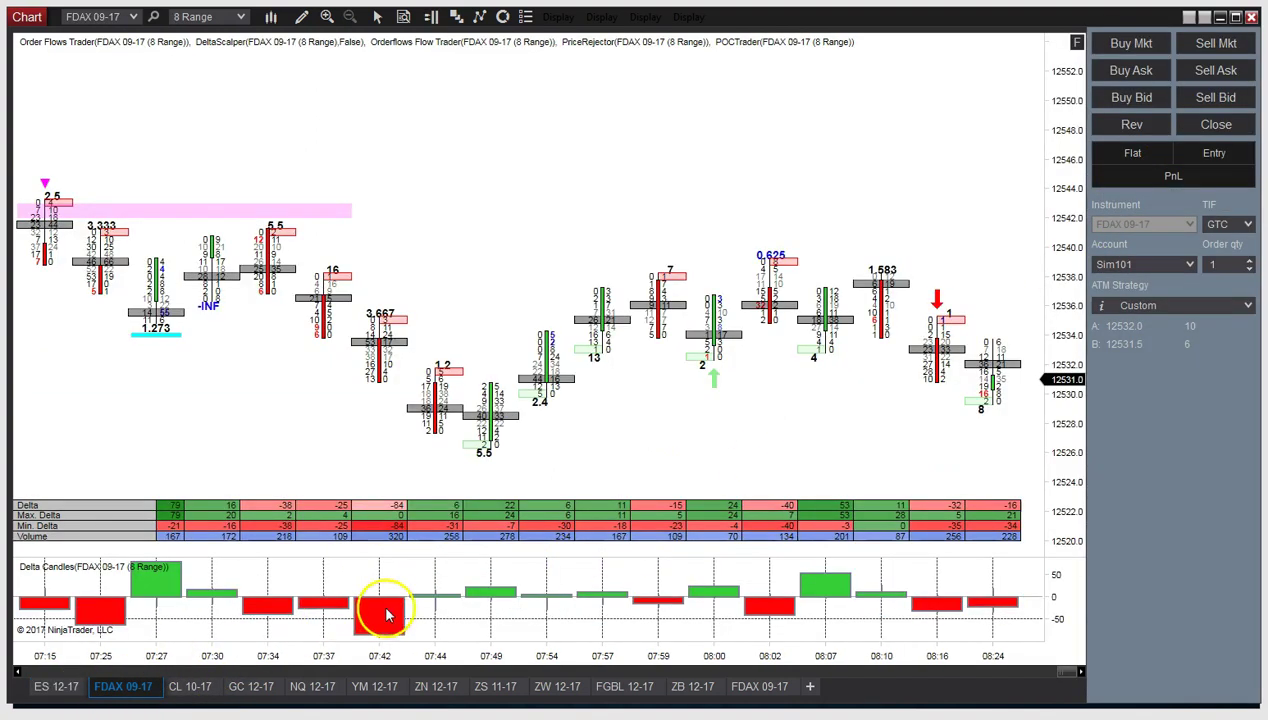
{"action": "left_click", "coordinate": [527, 18]}
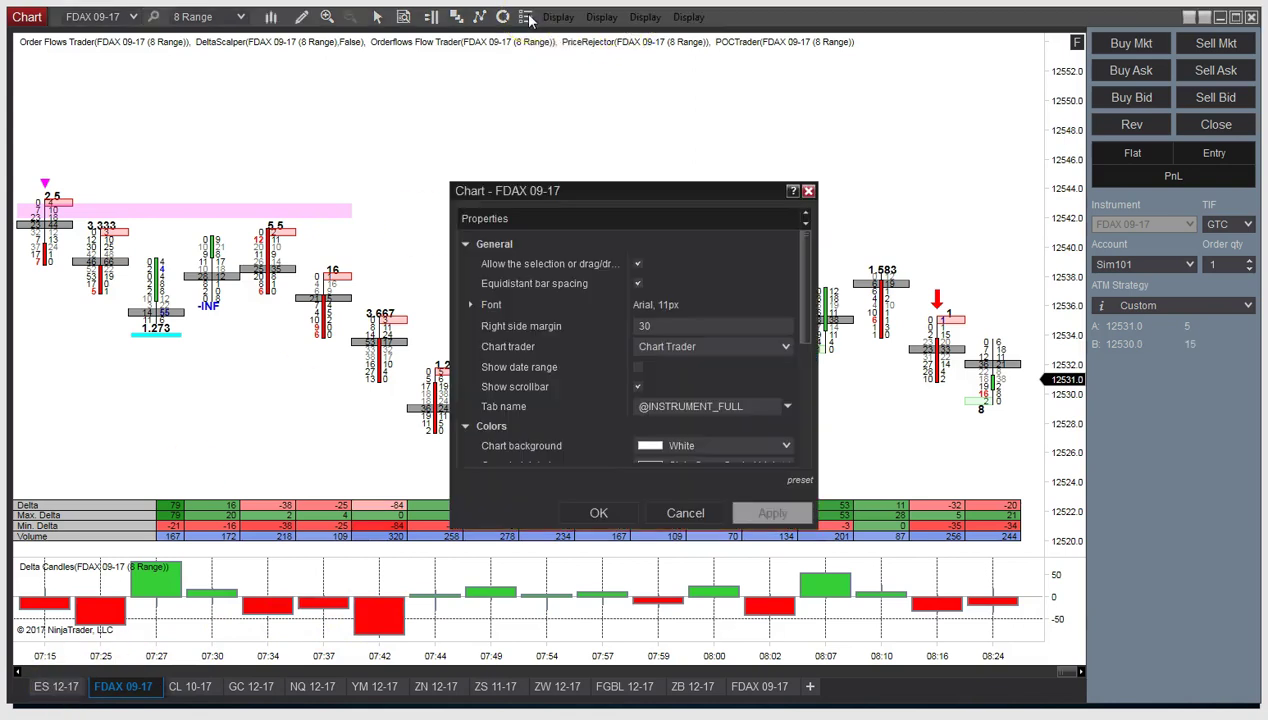
{"action": "left_click", "coordinate": [722, 346]}
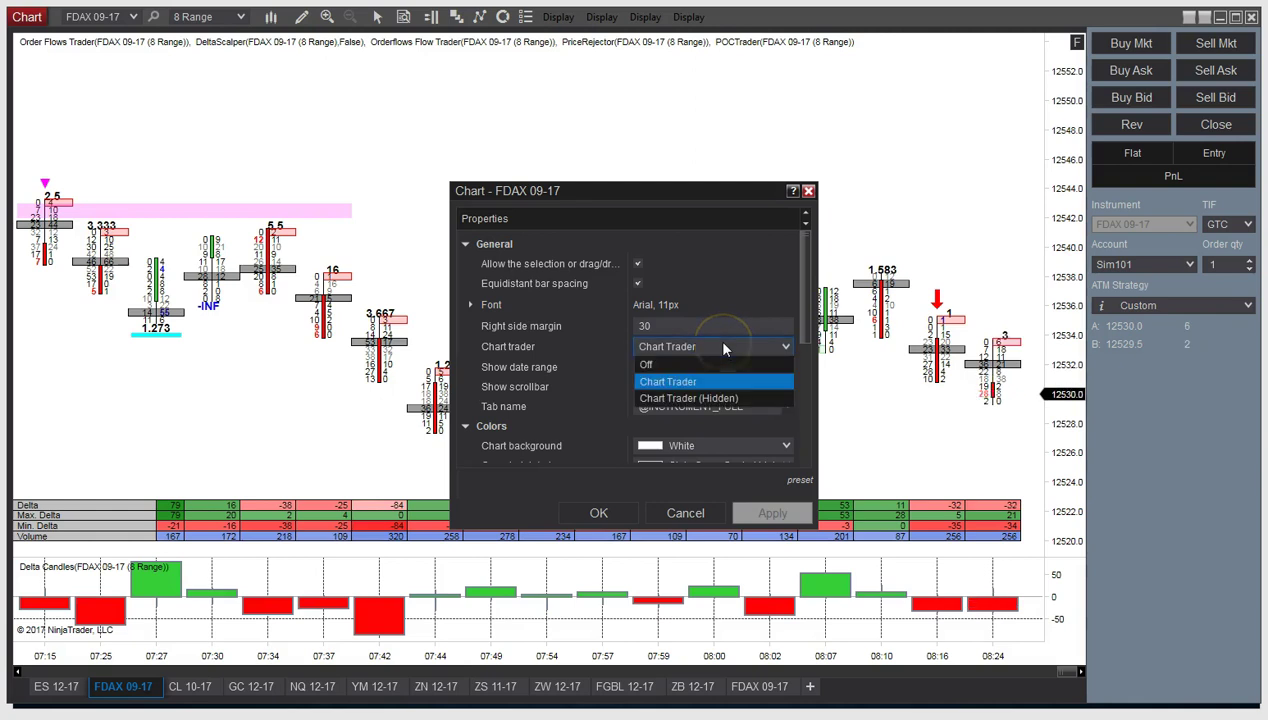
{"action": "left_click", "coordinate": [680, 364]}
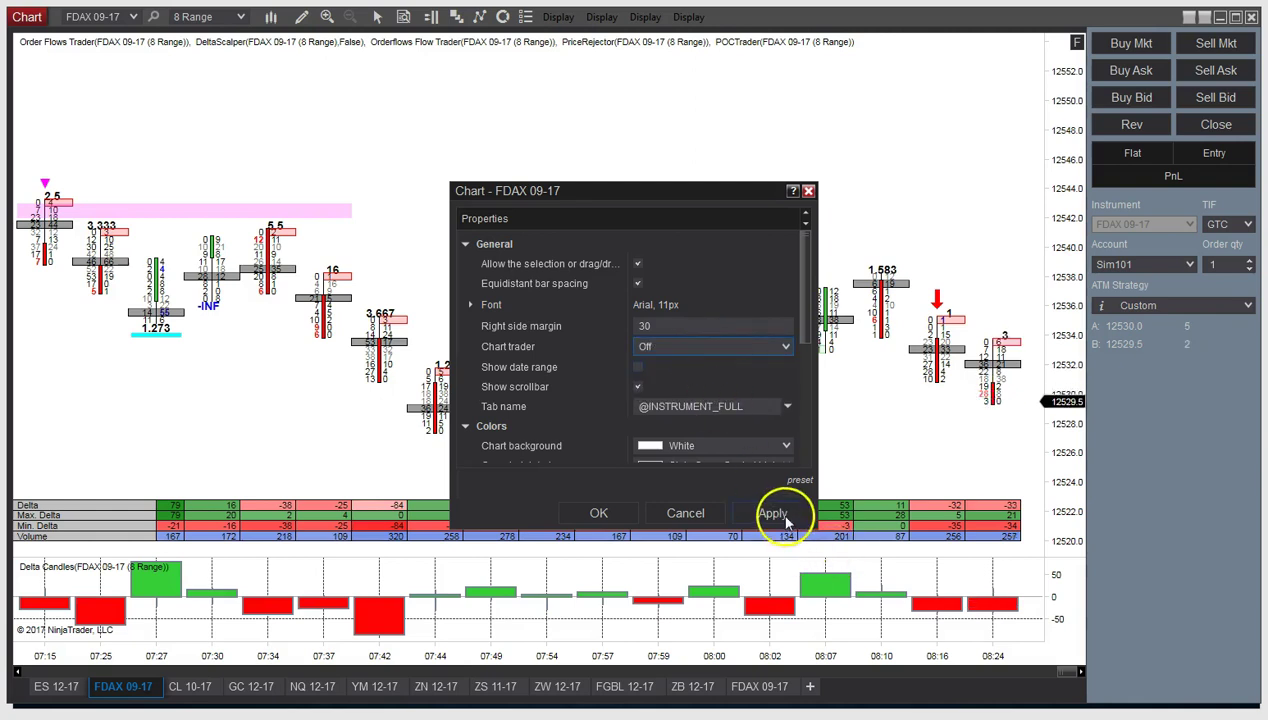
{"action": "left_click", "coordinate": [775, 513]}
{"action": "left_click", "coordinate": [598, 513]}
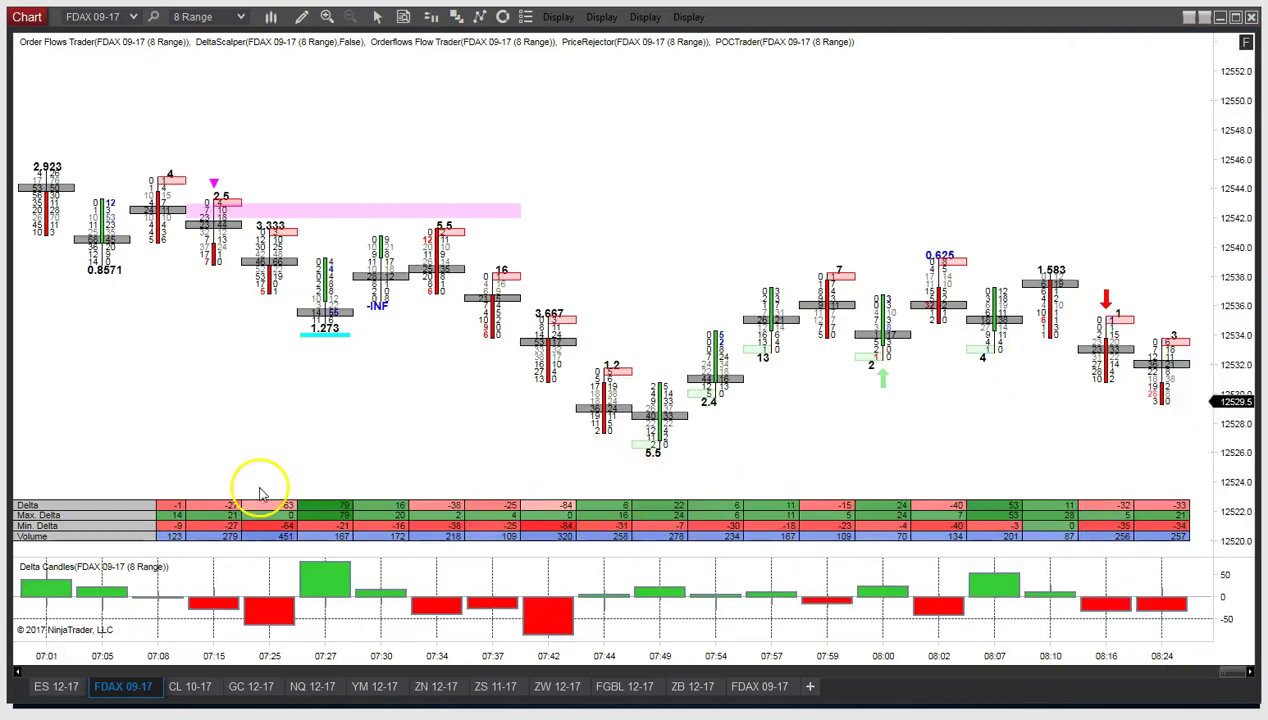
Switch over to the ES 12-17 chart
{"action": "left_click", "coordinate": [52, 684]}
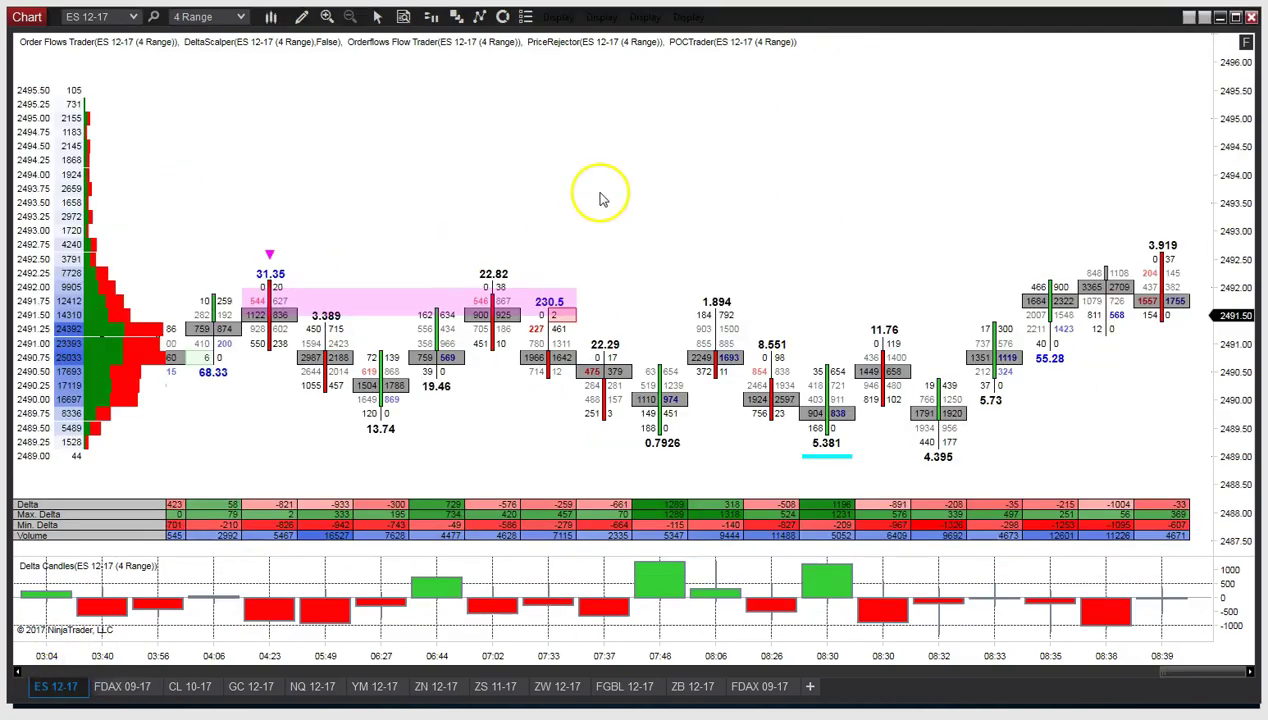
{"action": "scroll", "coordinate": [586, 280], "scroll_direction": "down", "scroll_amount": 5}
{"action": "scroll", "coordinate": [555, 255], "scroll_direction": "up", "scroll_amount": 2}
Set Chart trader to Chart Trader in the ES 12-17 chart properties and apply it
{"action": "left_click", "coordinate": [525, 17]}
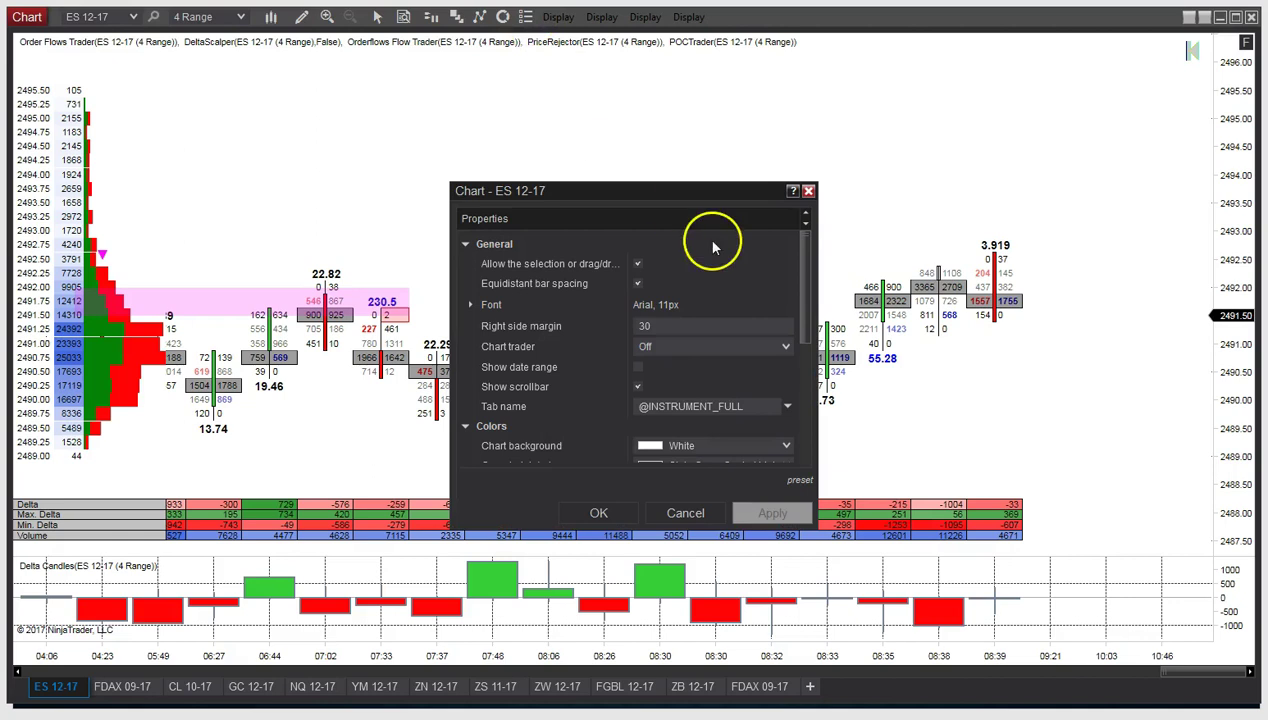
{"action": "left_click", "coordinate": [687, 350]}
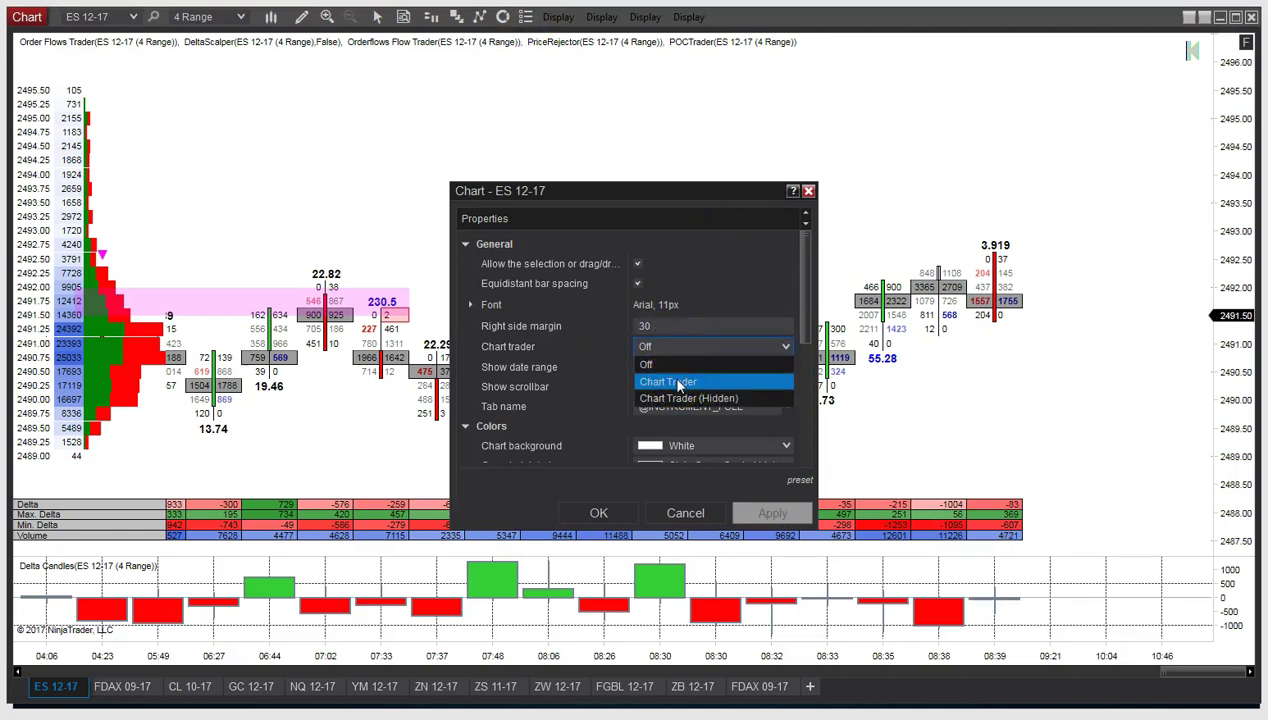
{"action": "left_click", "coordinate": [676, 383]}
{"action": "left_click", "coordinate": [772, 512]}
{"action": "left_click", "coordinate": [598, 512]}
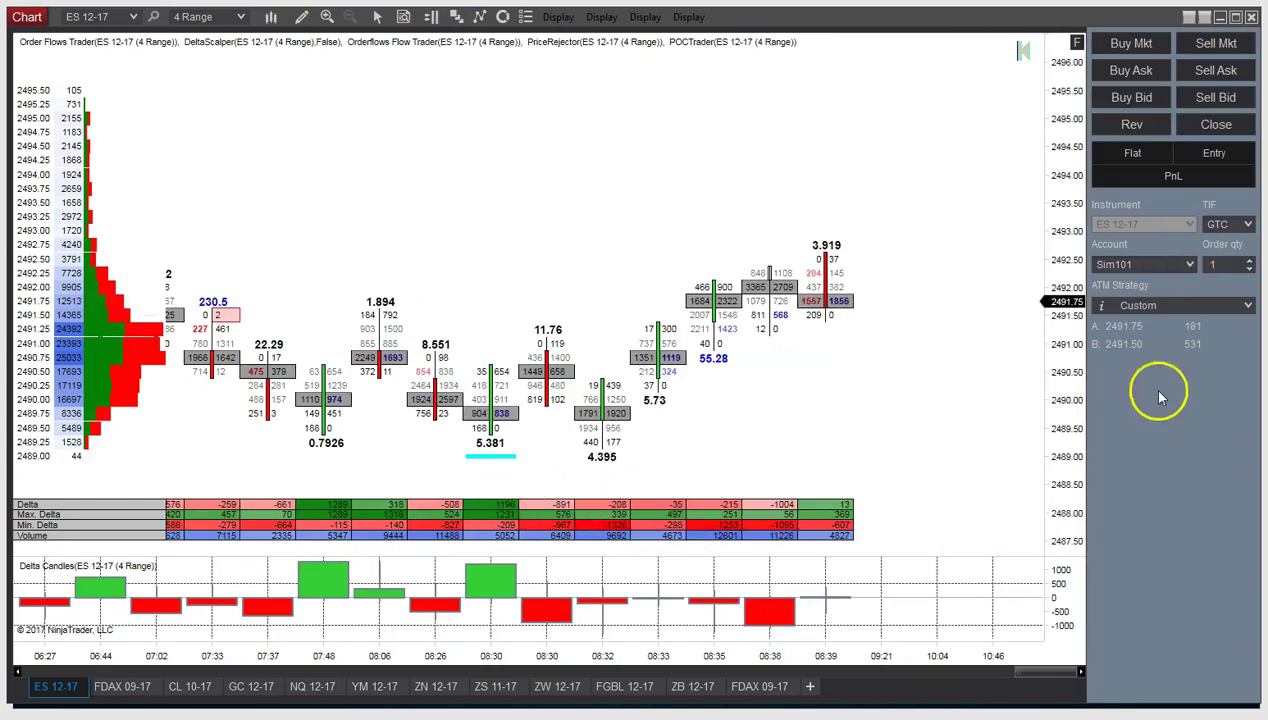
Review the Chart Trader properties, including stock quantity modification options, then cancel without changes
{"action": "right_click", "coordinate": [1172, 441]}
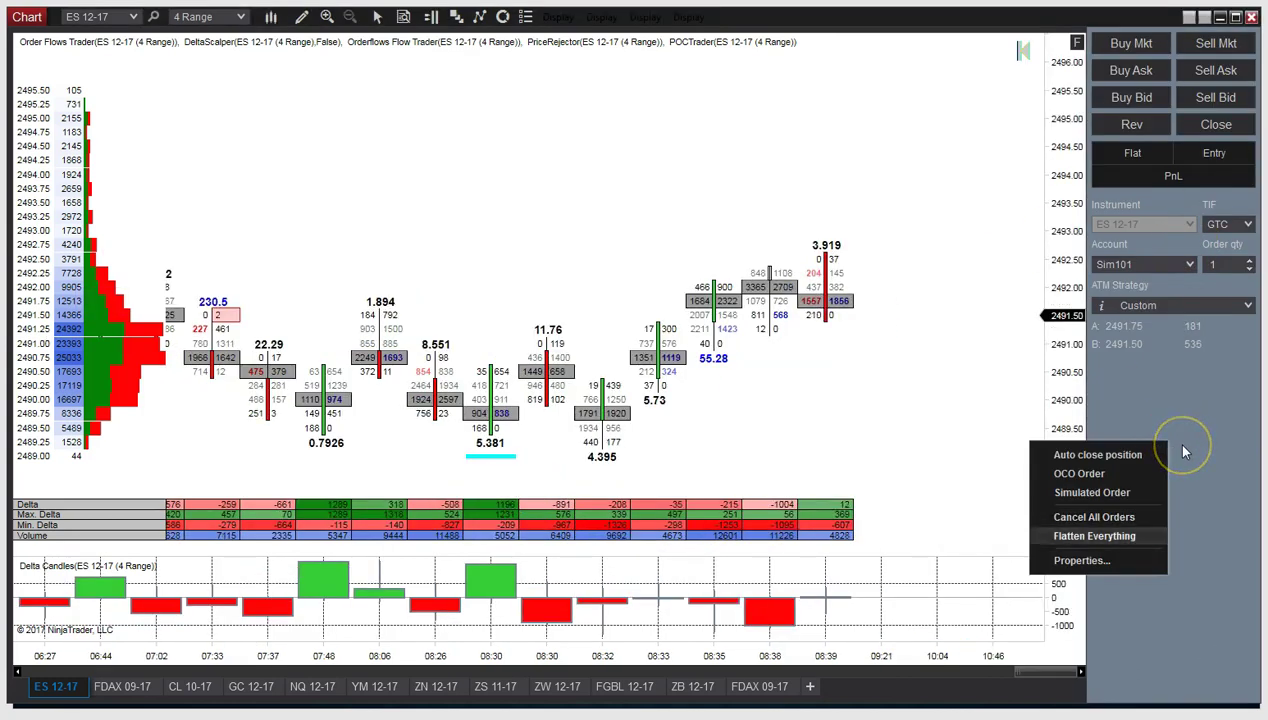
{"action": "left_click", "coordinate": [1081, 560]}
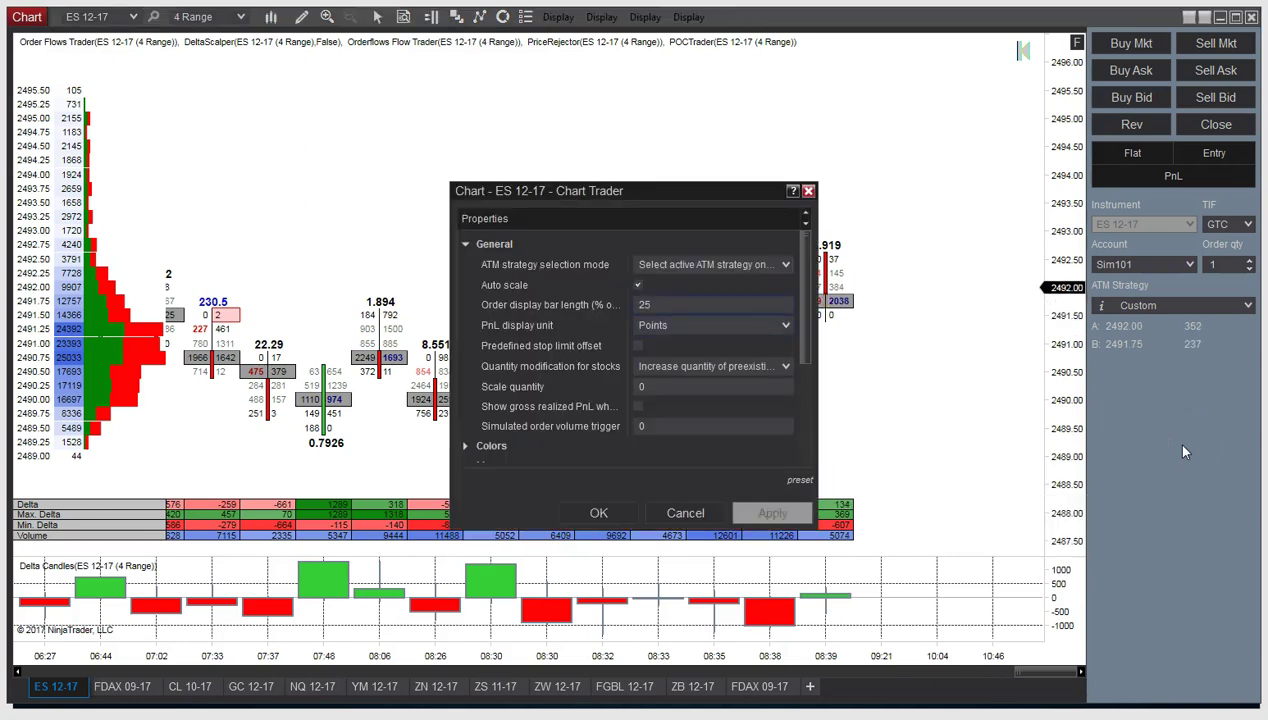
{"action": "left_click_drag", "start_coordinate": [808, 290], "coordinate": [800, 413]}
{"action": "left_click", "coordinate": [578, 345]}
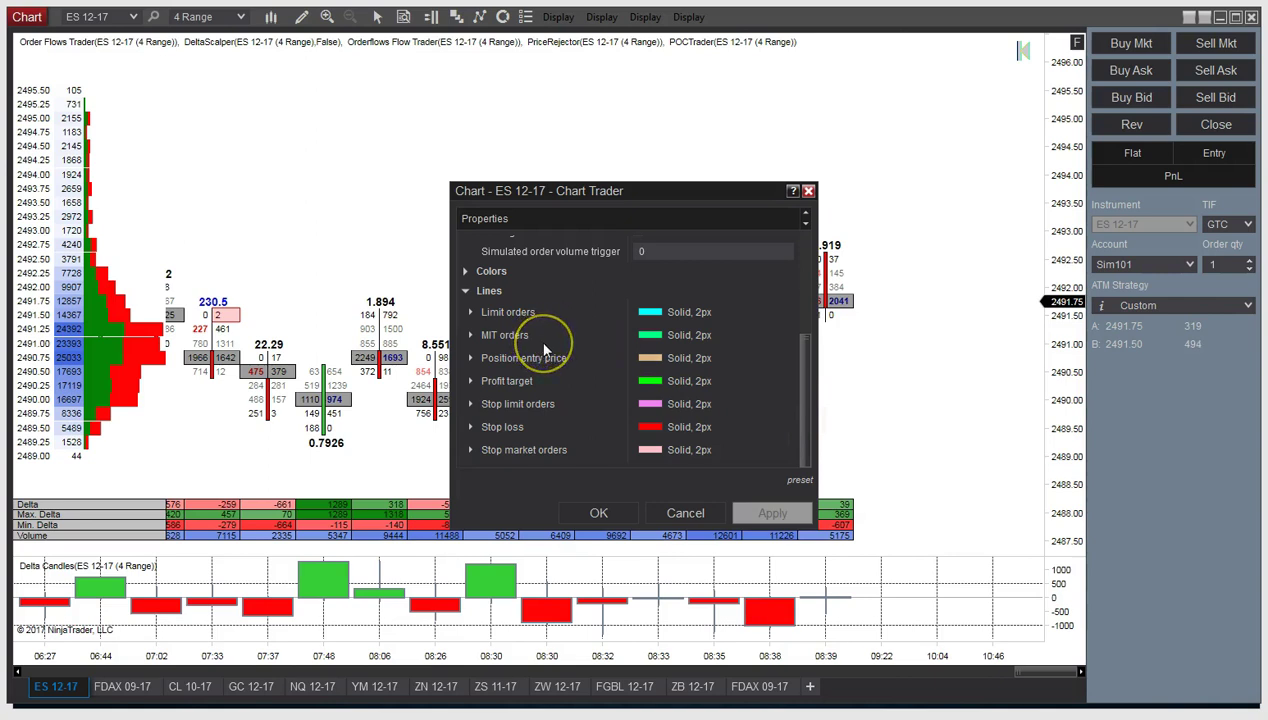
{"action": "scroll", "coordinate": [545, 350], "scroll_direction": "up", "scroll_amount": 1}
{"action": "scroll", "coordinate": [545, 350], "scroll_direction": "up", "scroll_amount": 2}
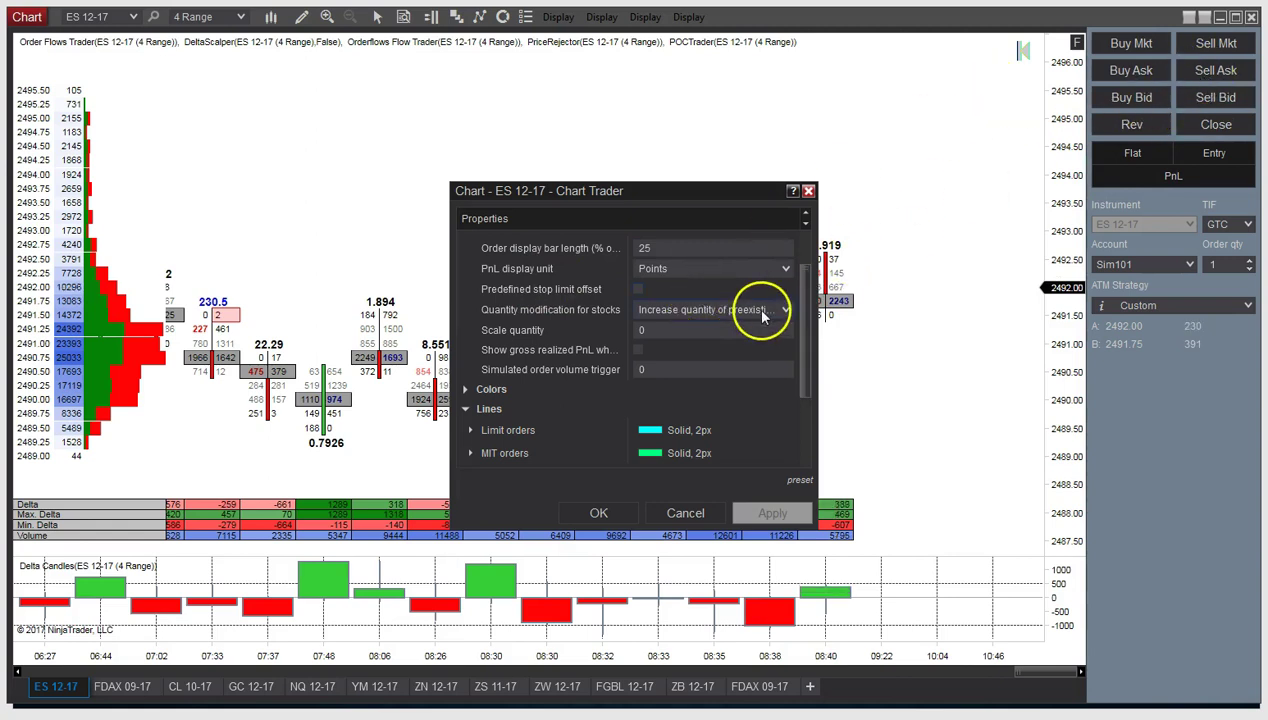
{"action": "left_click", "coordinate": [778, 311]}
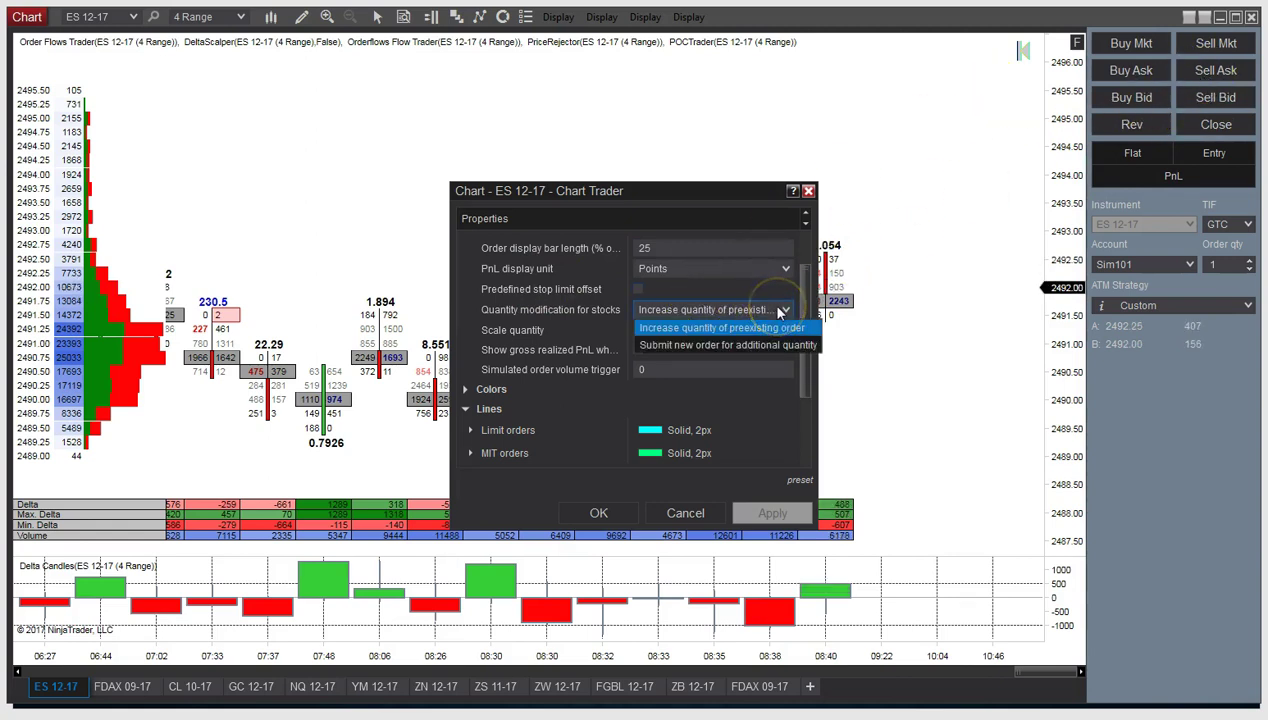
{"action": "left_click", "coordinate": [811, 196]}
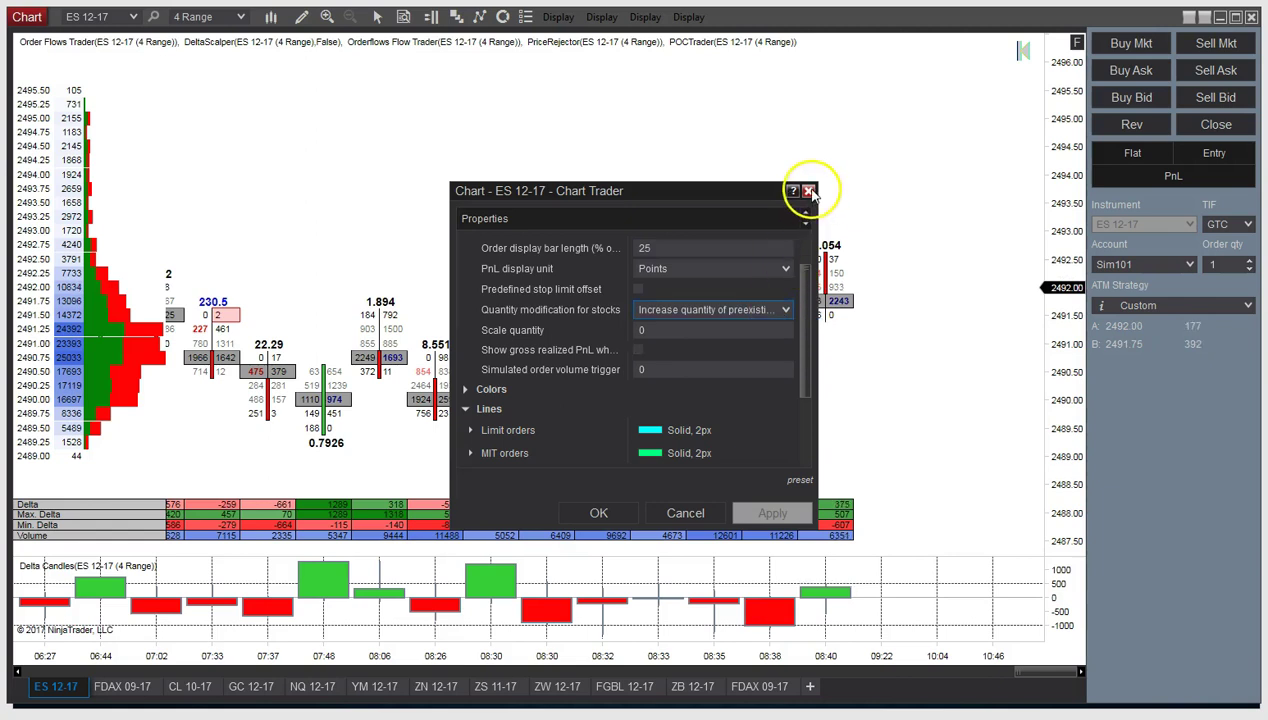
{"action": "left_click", "coordinate": [684, 517]}
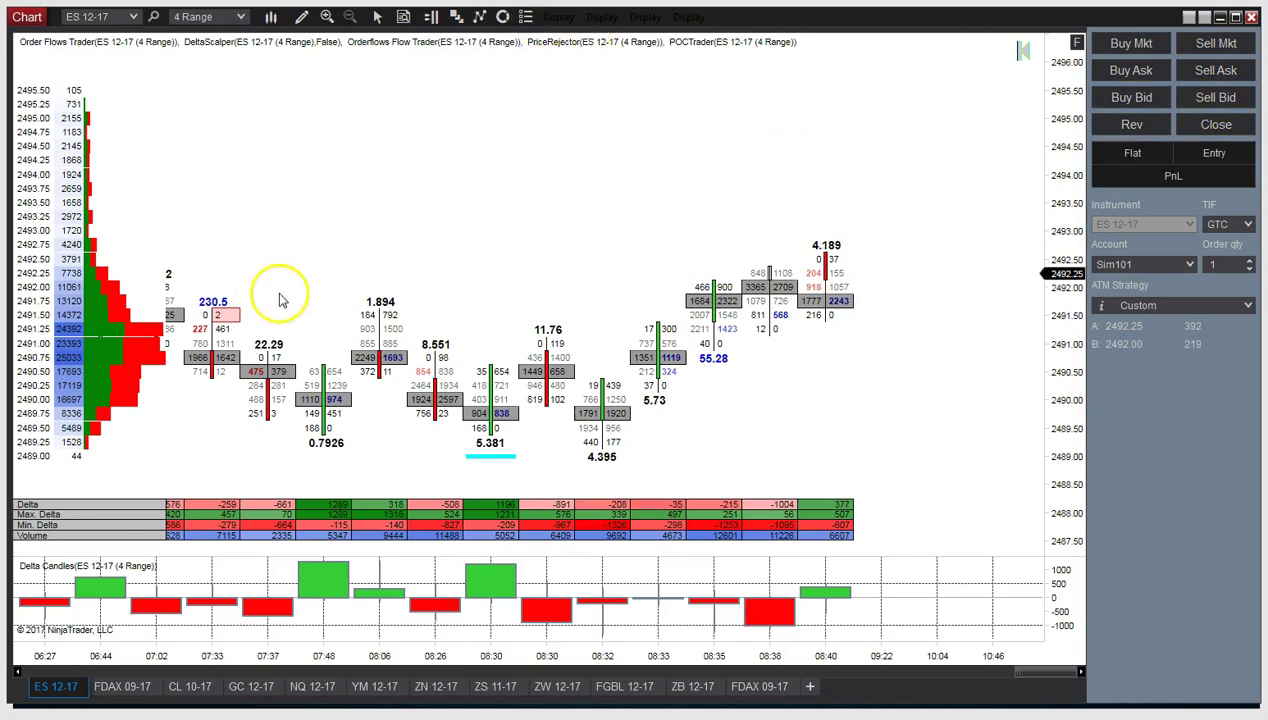
Add Current day OHL from the Indicators dialog's Available list to the ES 12-17 chart
{"action": "right_click", "coordinate": [411, 166]}
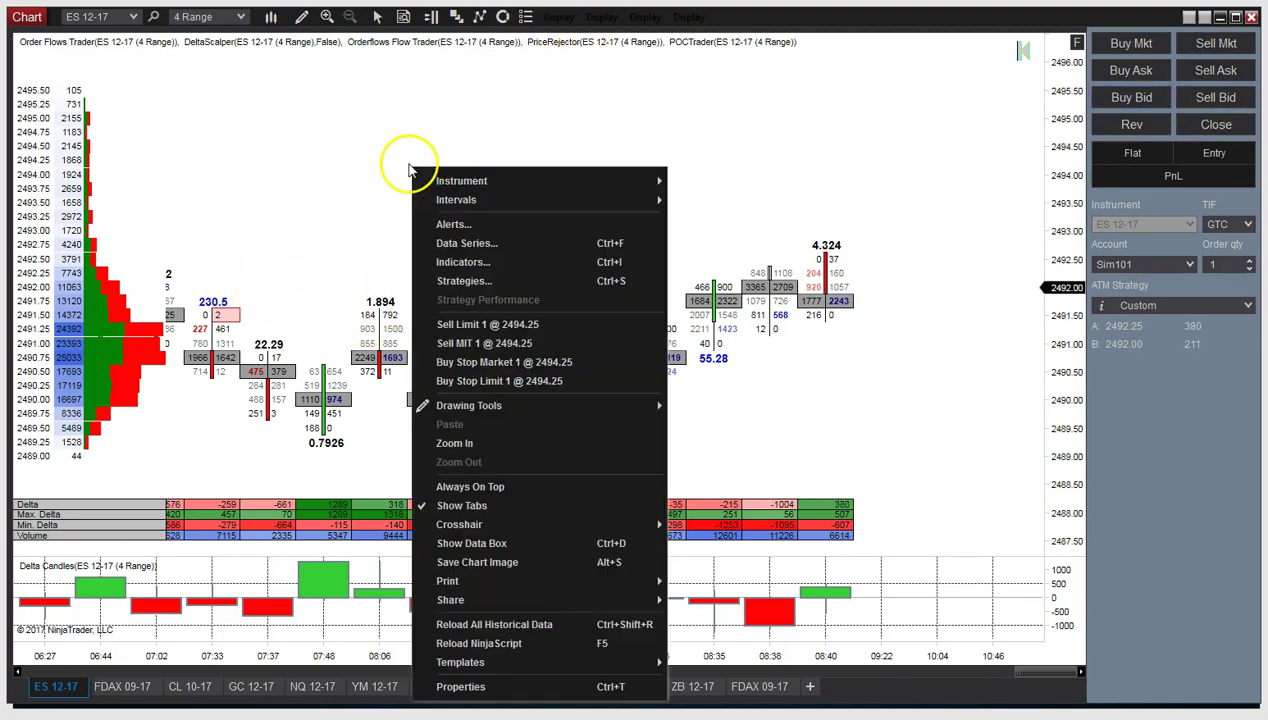
{"action": "left_click", "coordinate": [568, 125]}
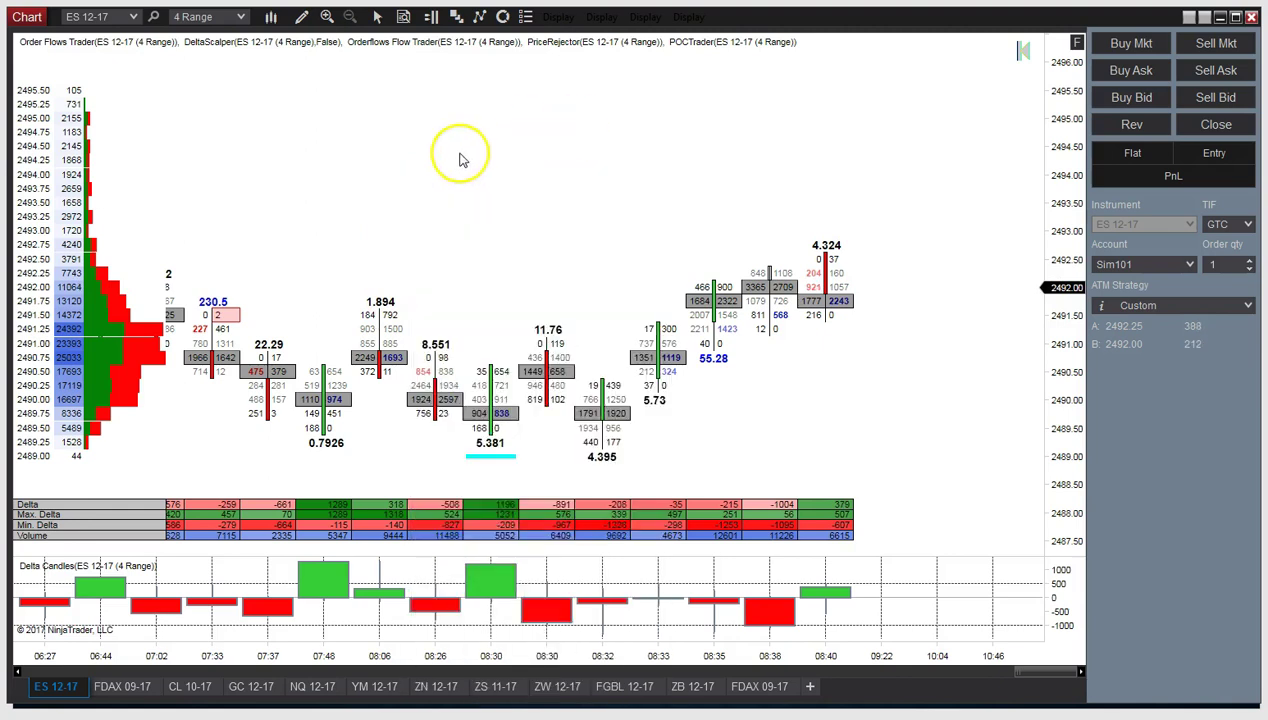
{"action": "left_click", "coordinate": [480, 19]}
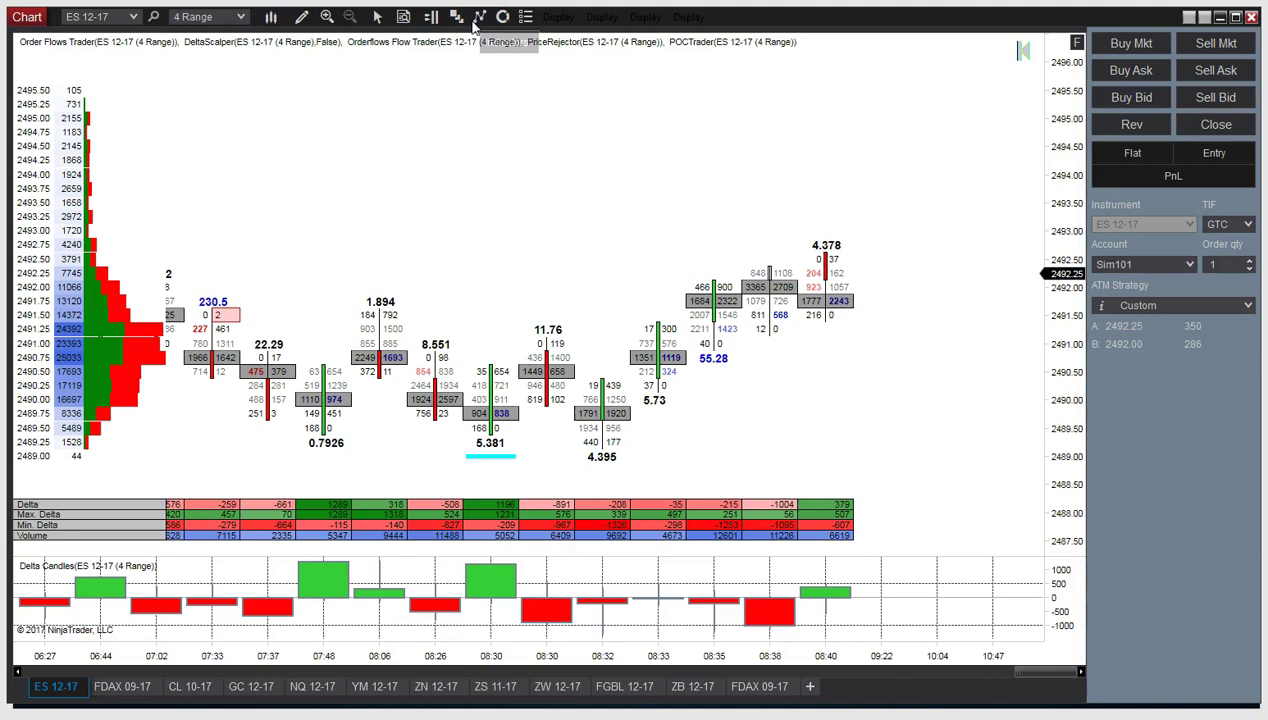
{"action": "left_click", "coordinate": [481, 20]}
{"action": "left_click", "coordinate": [484, 20]}
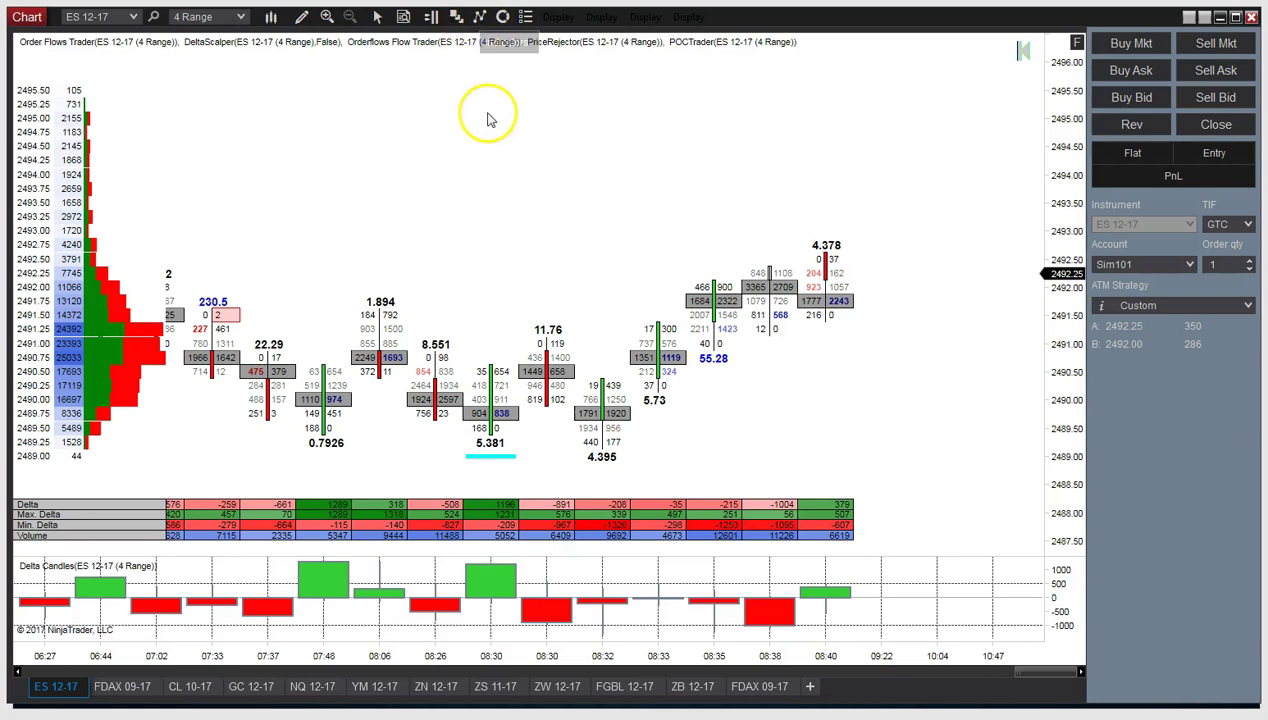
{"action": "left_click", "coordinate": [481, 20]}
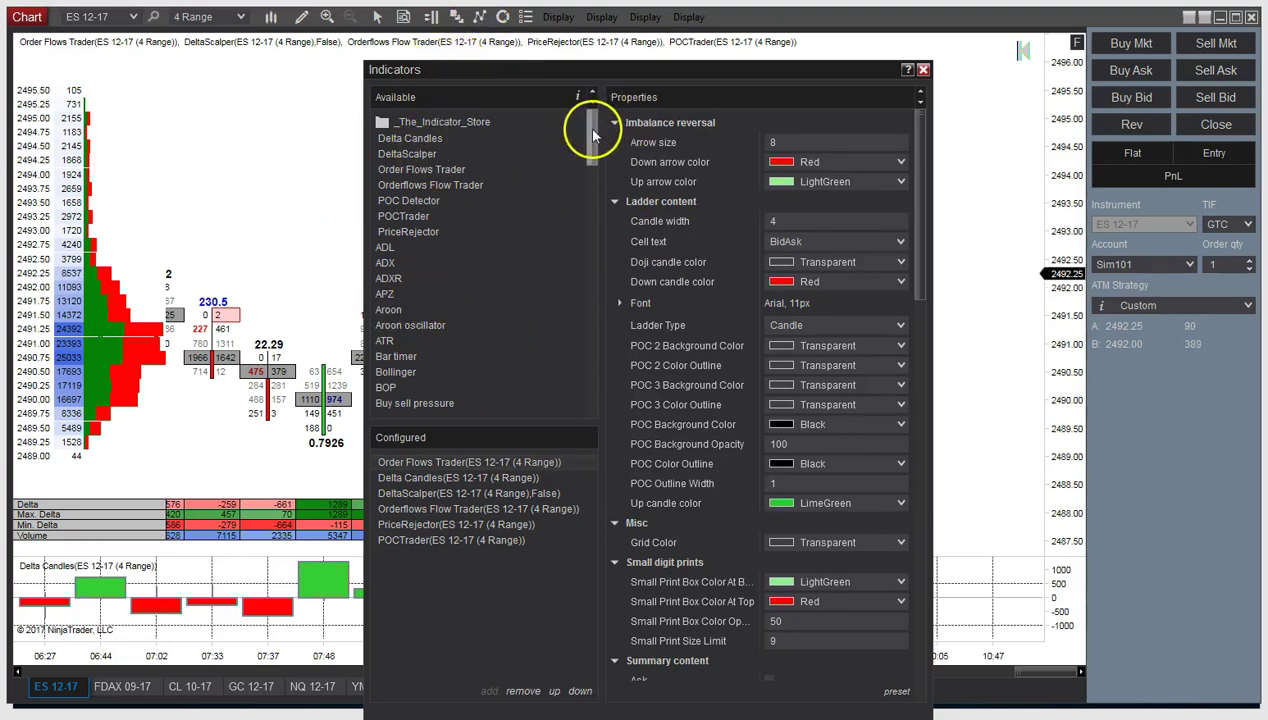
{"action": "left_click_drag", "start_coordinate": [592, 125], "coordinate": [577, 181]}
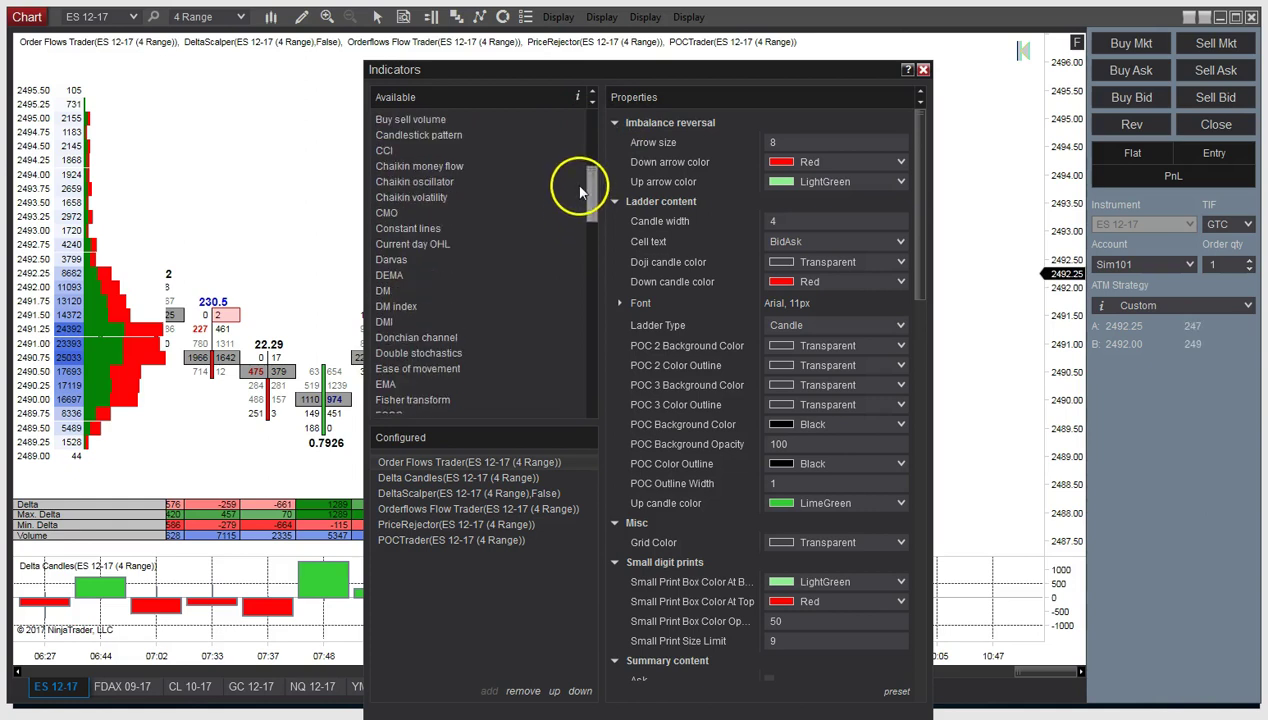
{"action": "left_click", "coordinate": [440, 244]}
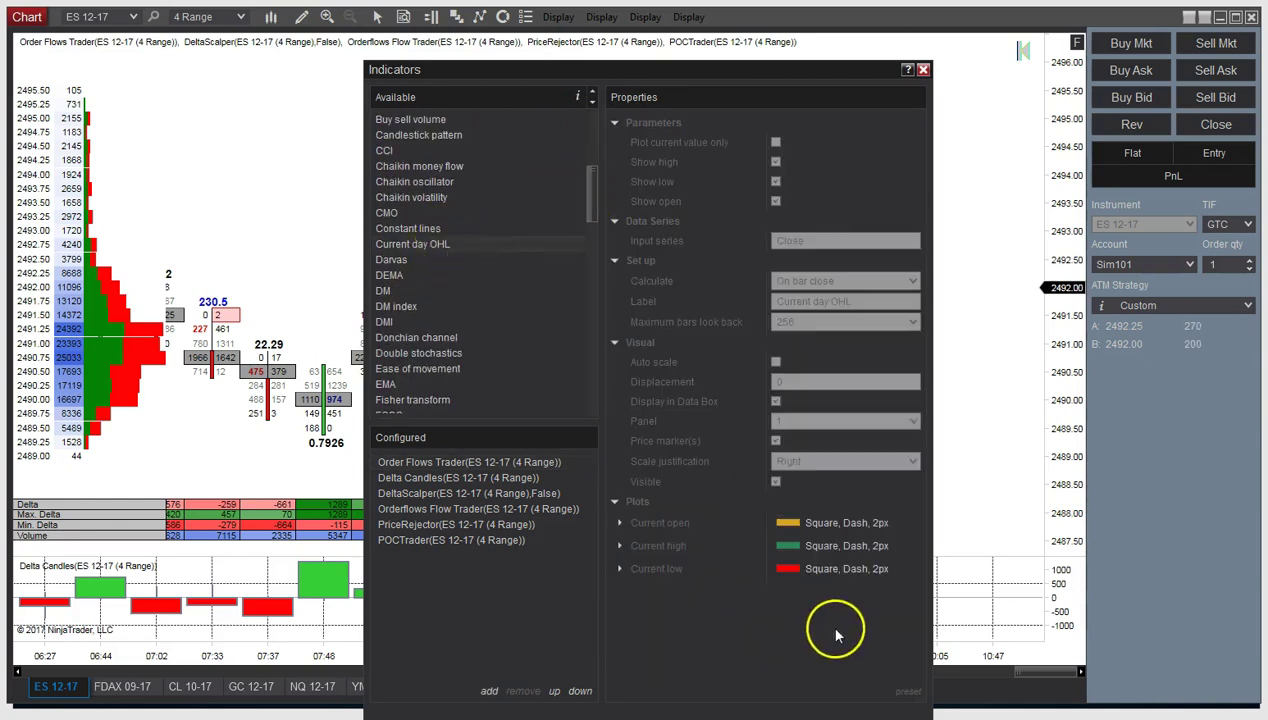
{"action": "double_click", "coordinate": [437, 243]}
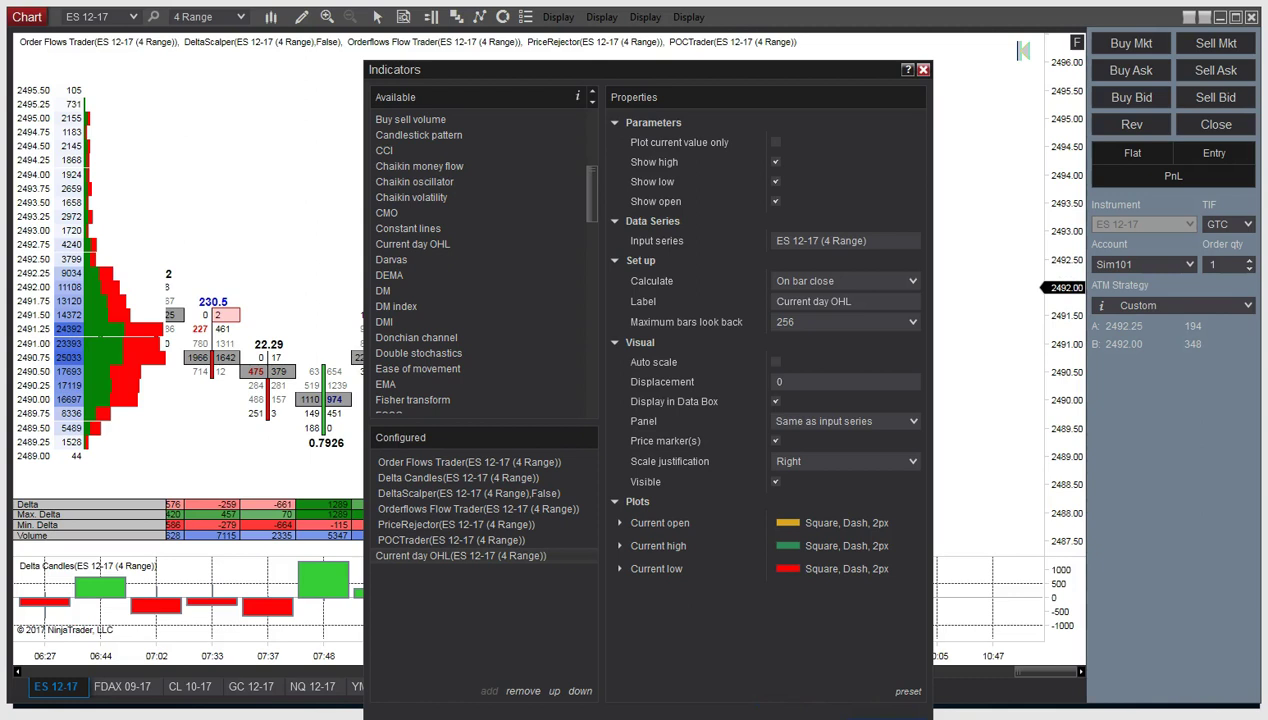
{"action": "left_click", "coordinate": [741, 696]}
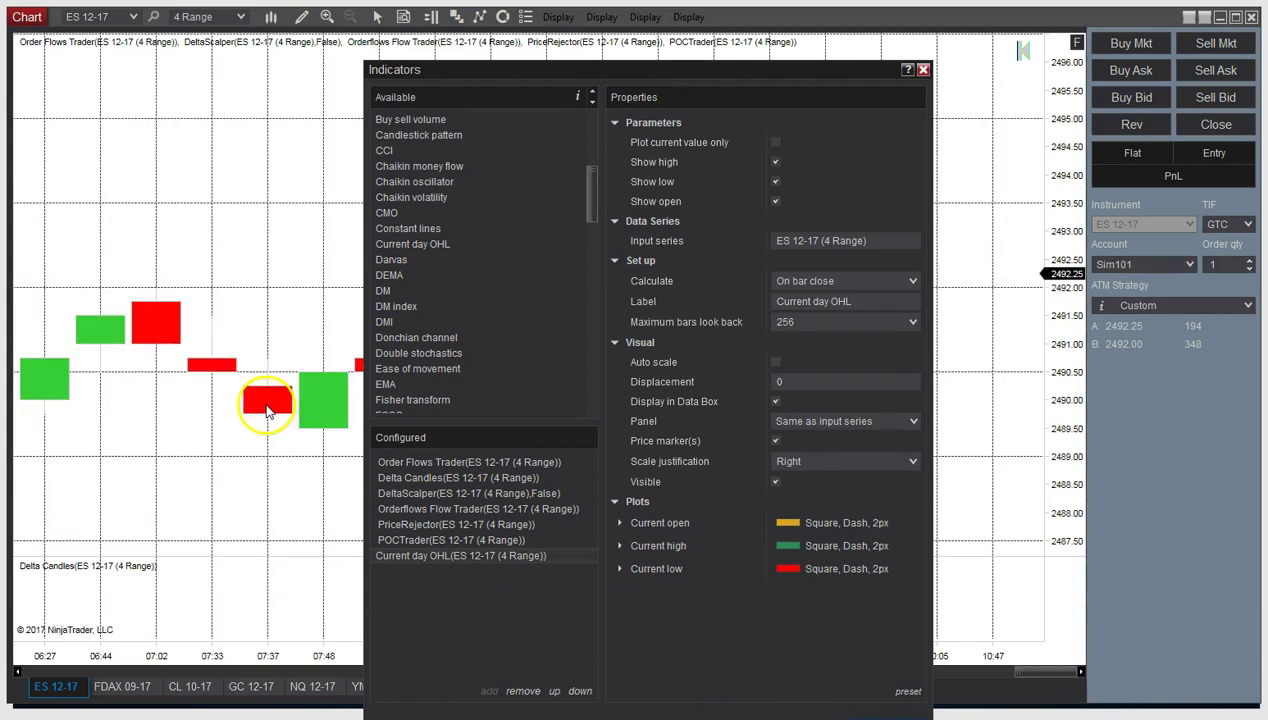
{"action": "left_click", "coordinate": [809, 690]}
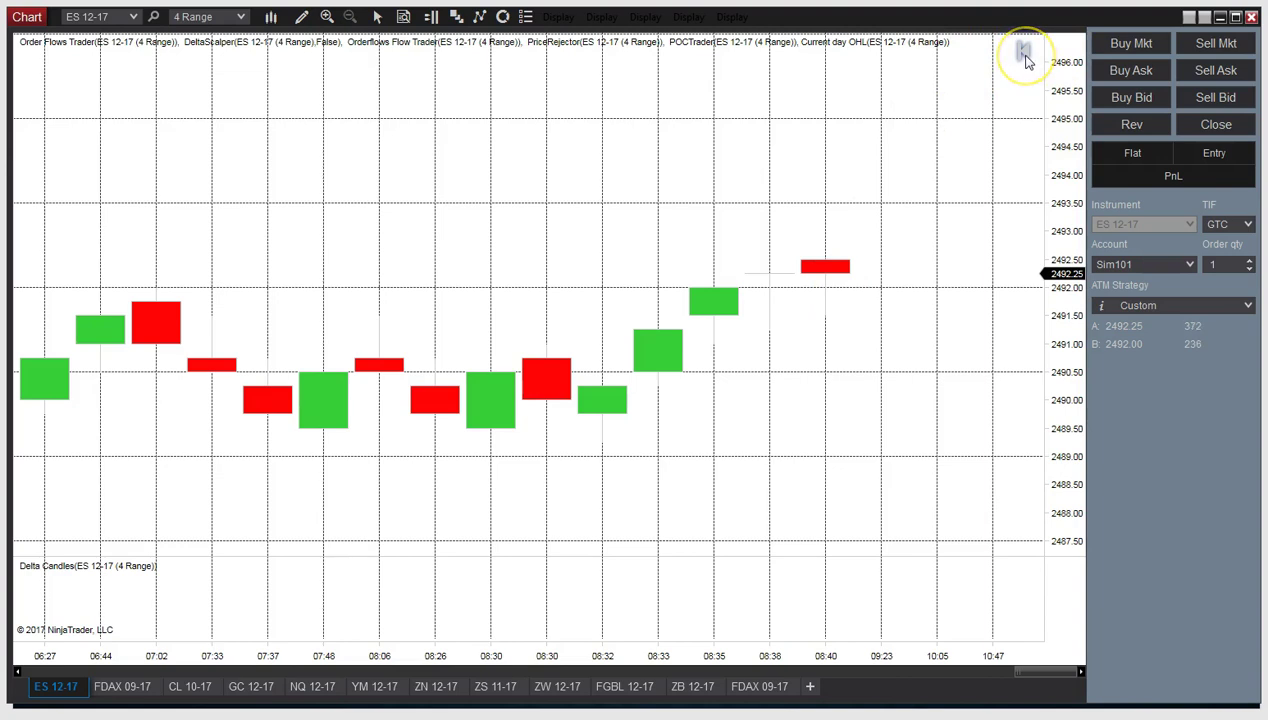
Switch ES 12-17 to the order-flow footprint view and compress the price scale
{"action": "left_click", "coordinate": [1022, 52]}
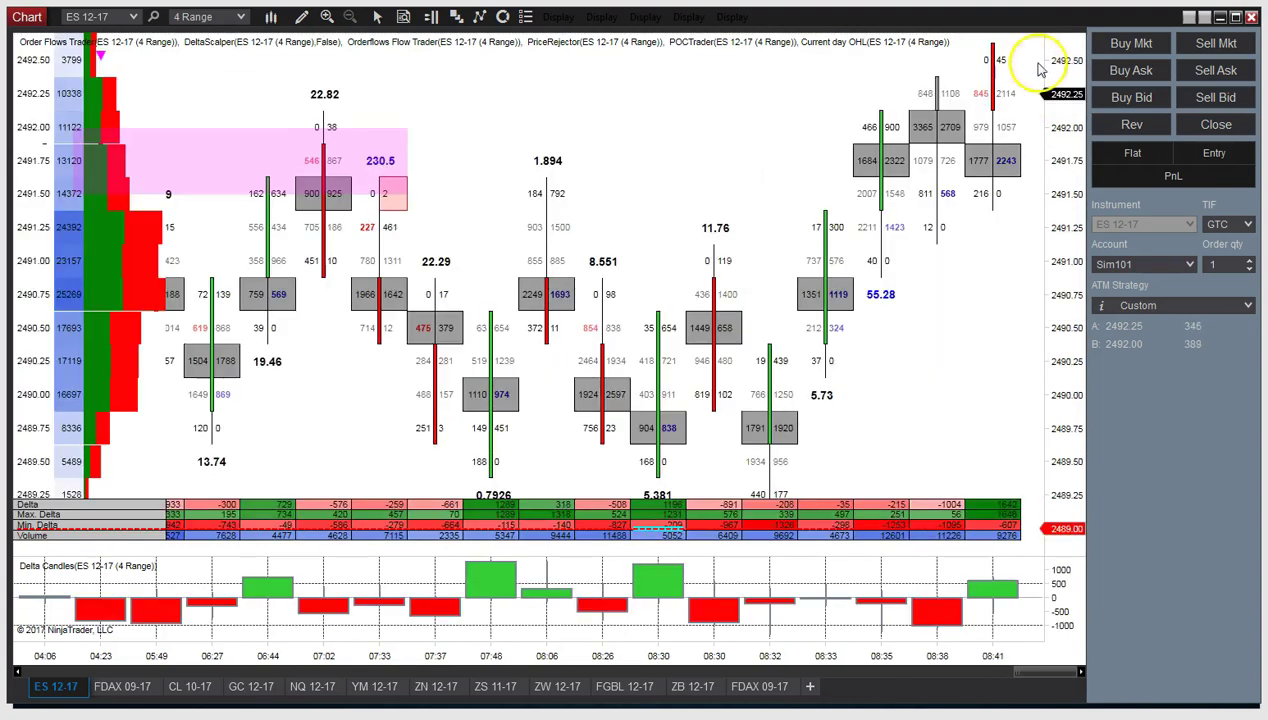
{"action": "left_click_drag", "start_coordinate": [1070, 125], "coordinate": [1031, 340]}
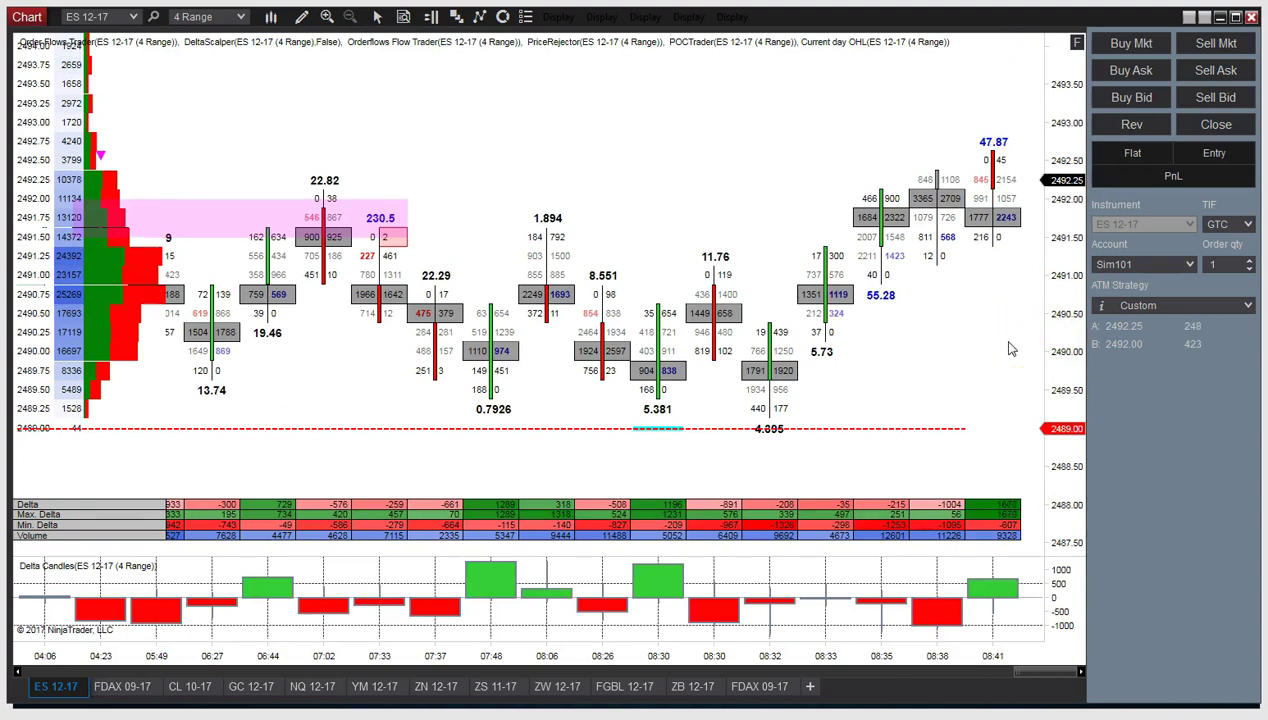
{"action": "left_click_drag", "start_coordinate": [1066, 347], "coordinate": [1055, 85]}
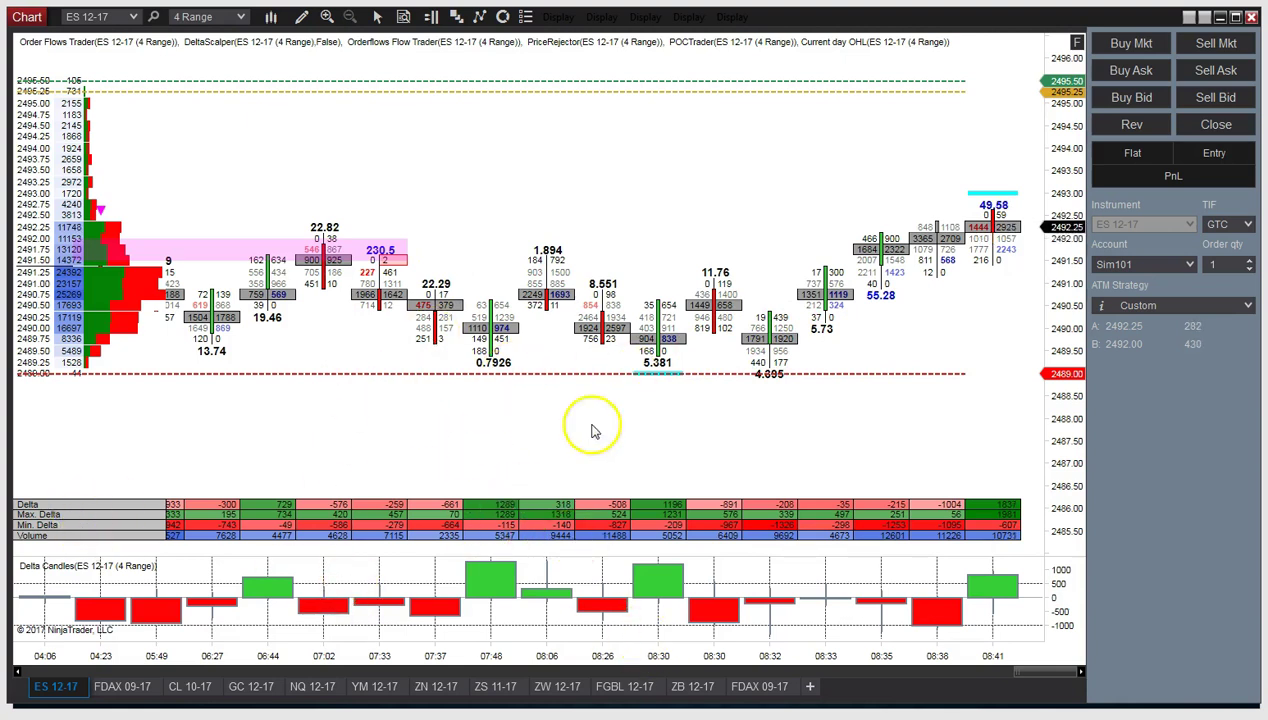
Drag the Control Center orders window into view over the chart
{"action": "scroll", "coordinate": [548, 432], "scroll_direction": "down", "scroll_amount": 4}
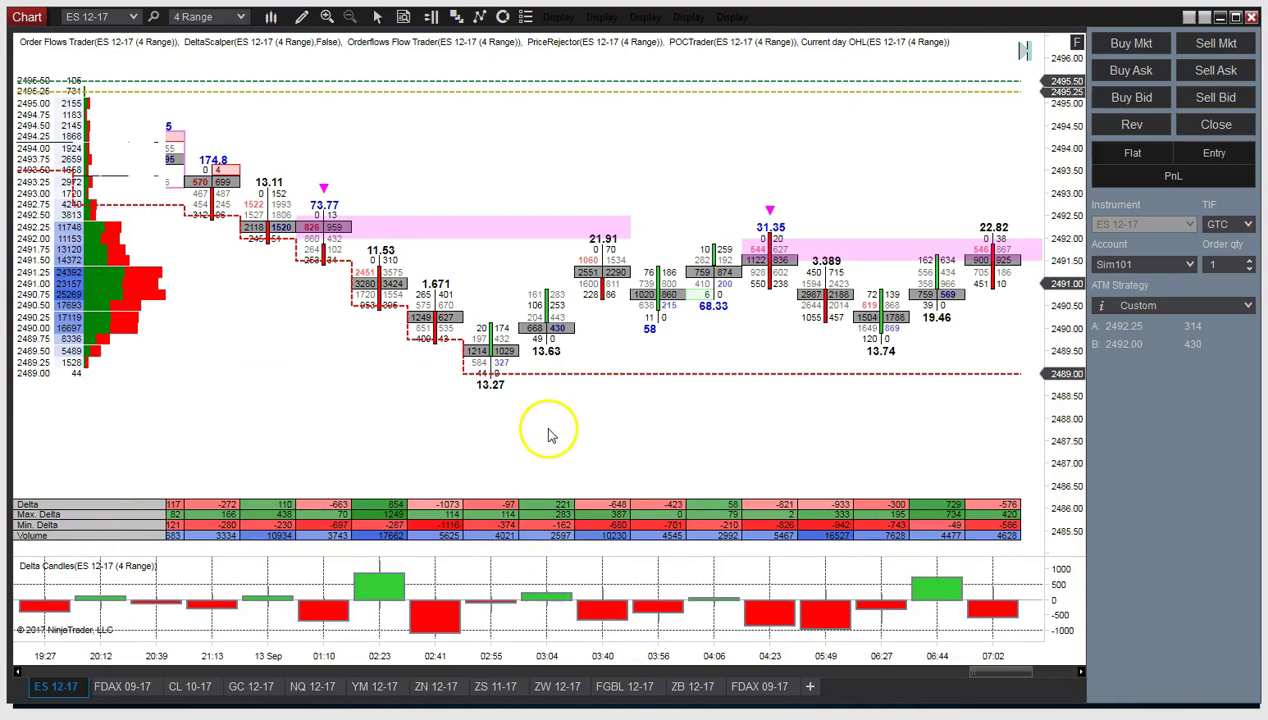
{"action": "scroll", "coordinate": [548, 434], "scroll_direction": "up", "scroll_amount": 2}
{"action": "scroll", "coordinate": [548, 432], "scroll_direction": "up", "scroll_amount": 3}
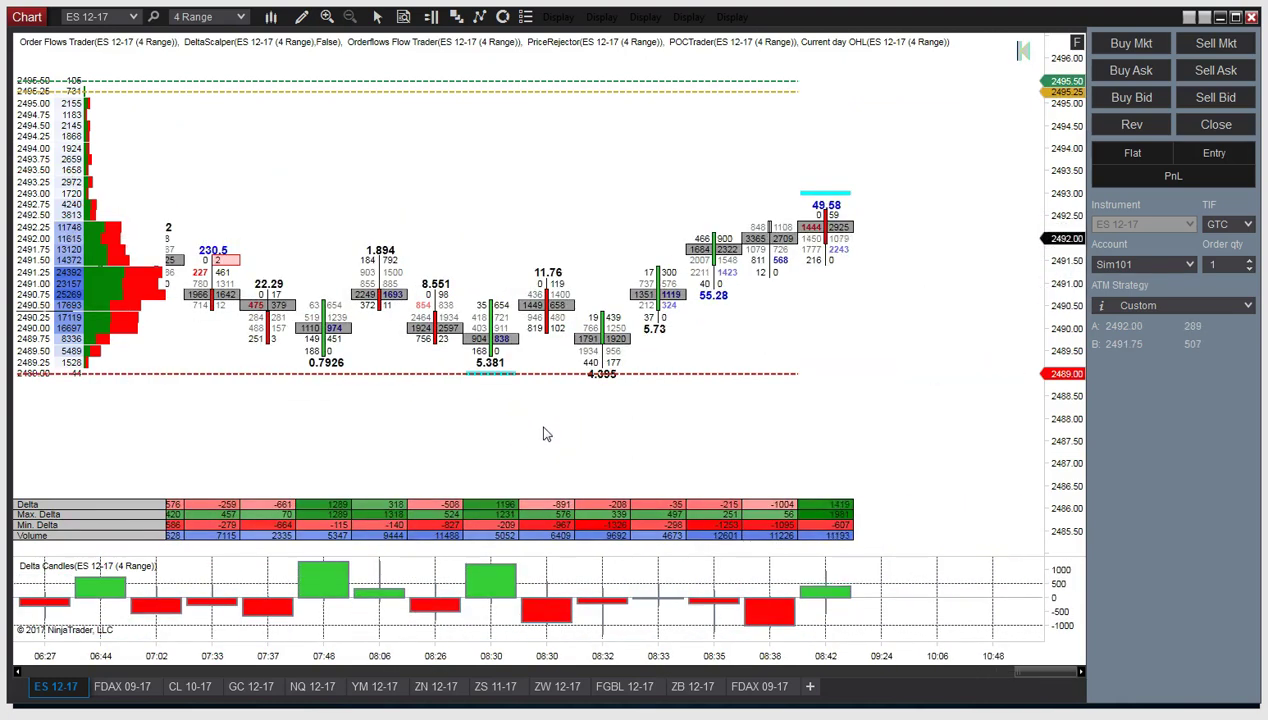
{"action": "scroll", "coordinate": [546, 430], "scroll_direction": "down", "scroll_amount": 1}
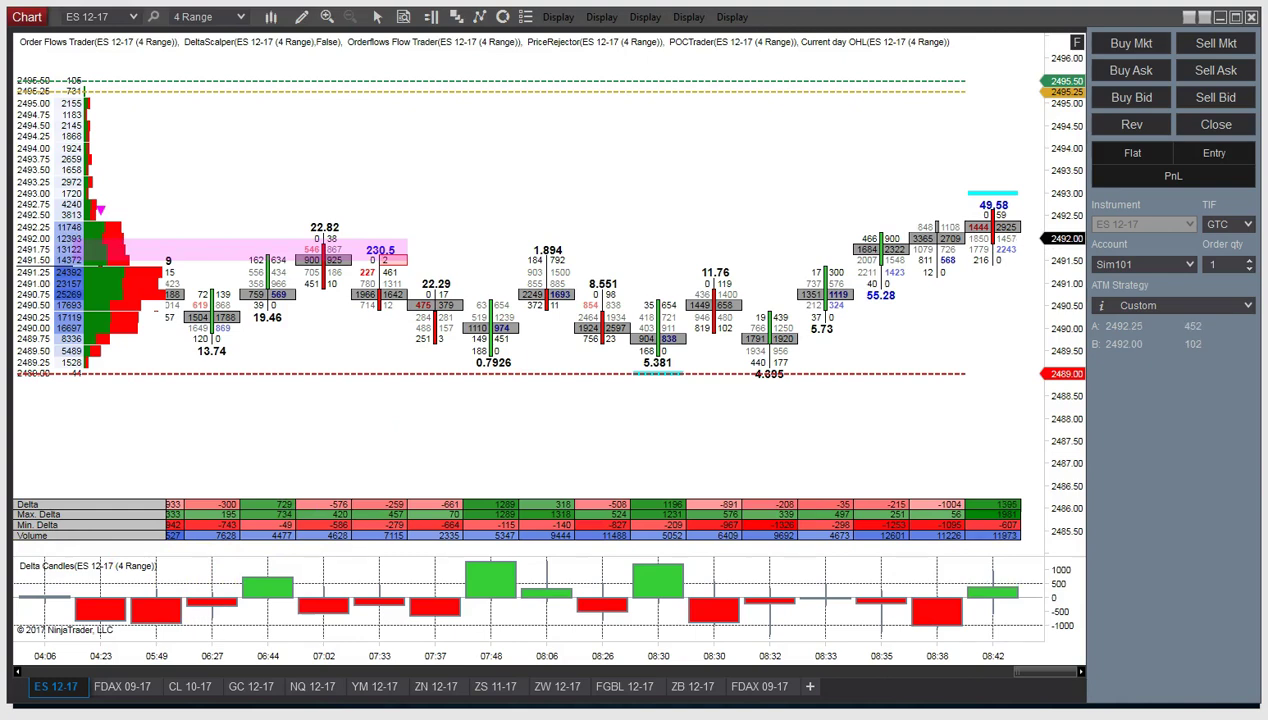
{"action": "left_click_drag", "start_coordinate": [0, 145], "coordinate": [747, 93]}
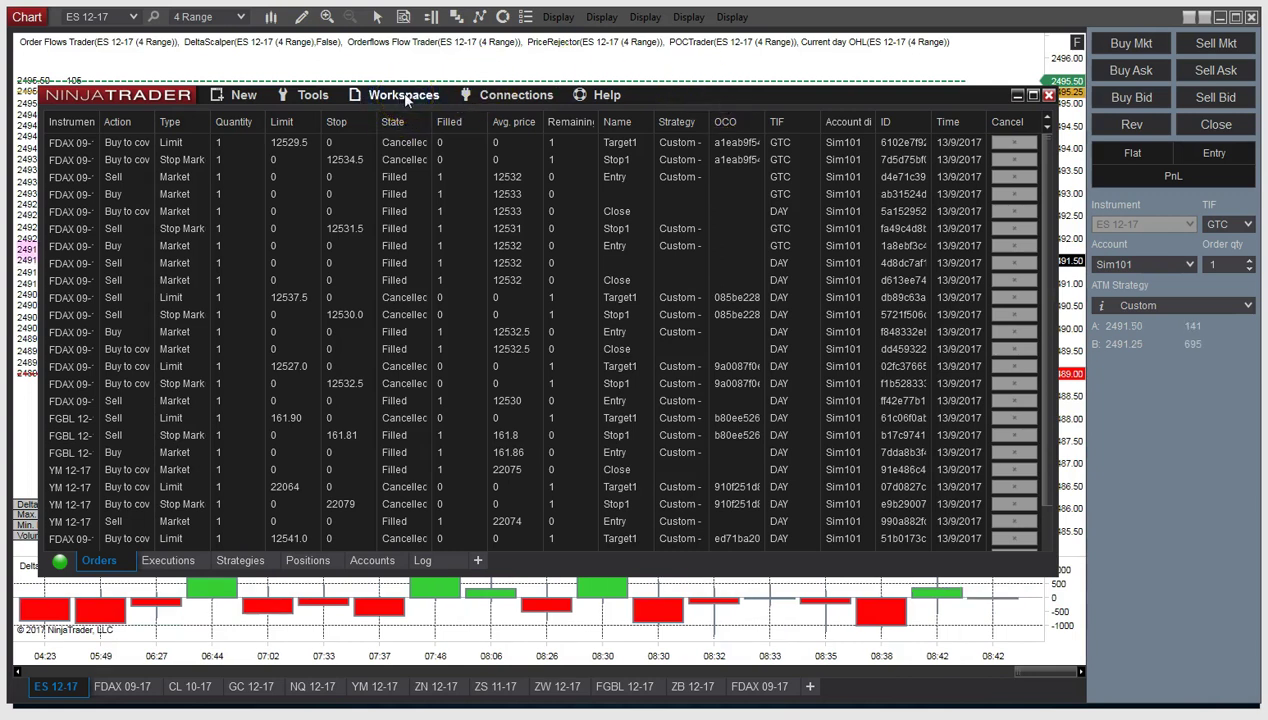
Reposition the Control Center window, then open and close Tools > Database Management and the Help menu
{"action": "left_click_drag", "start_coordinate": [656, 93], "coordinate": [667, 132]}
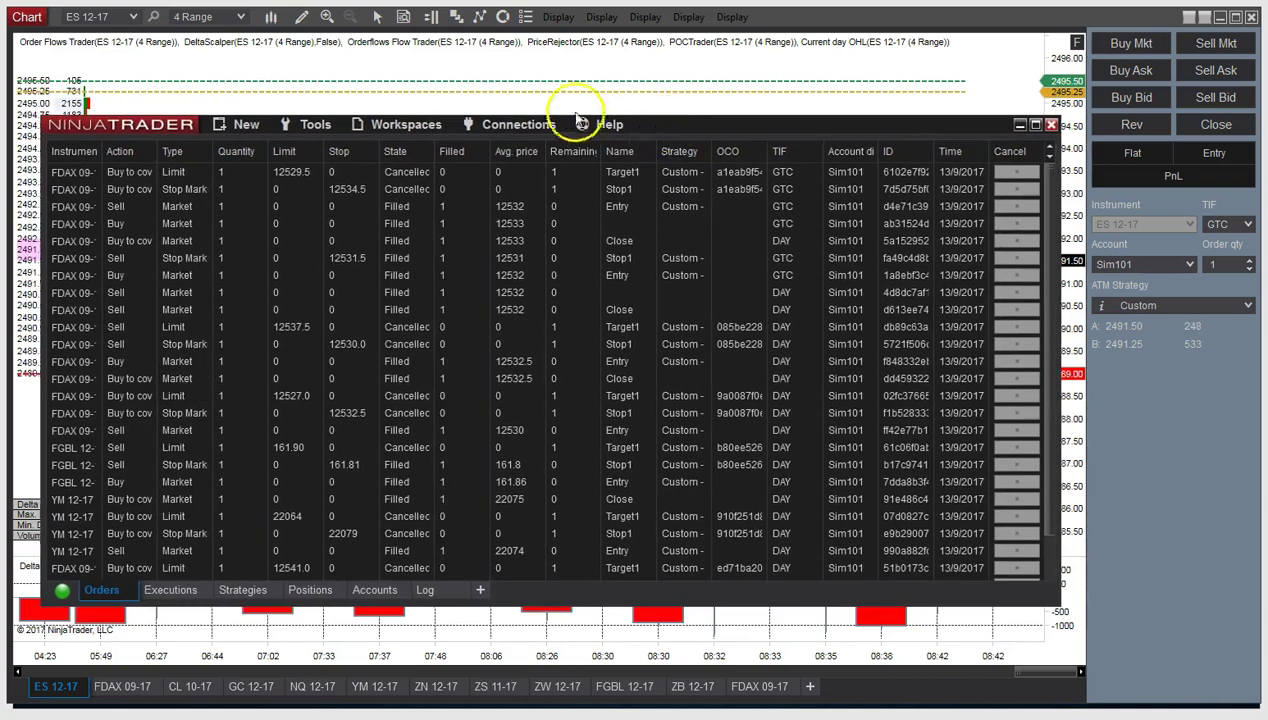
{"action": "left_click", "coordinate": [315, 125]}
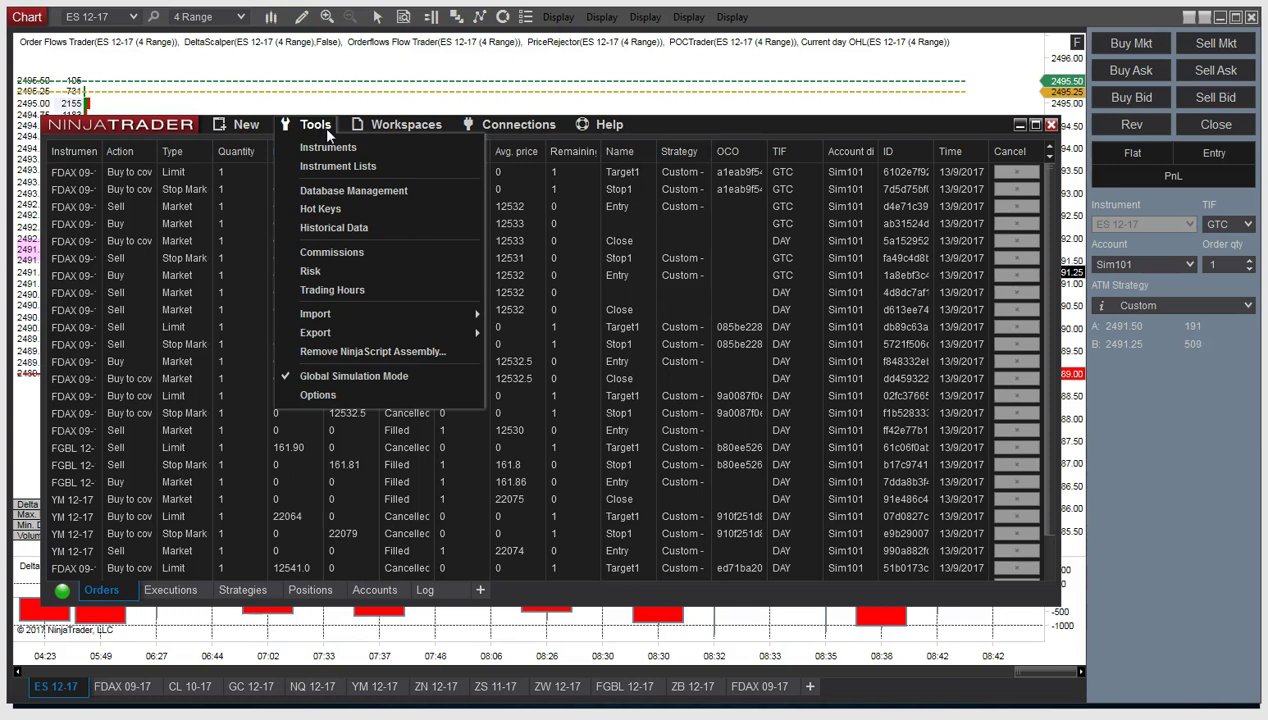
{"action": "left_click", "coordinate": [350, 193]}
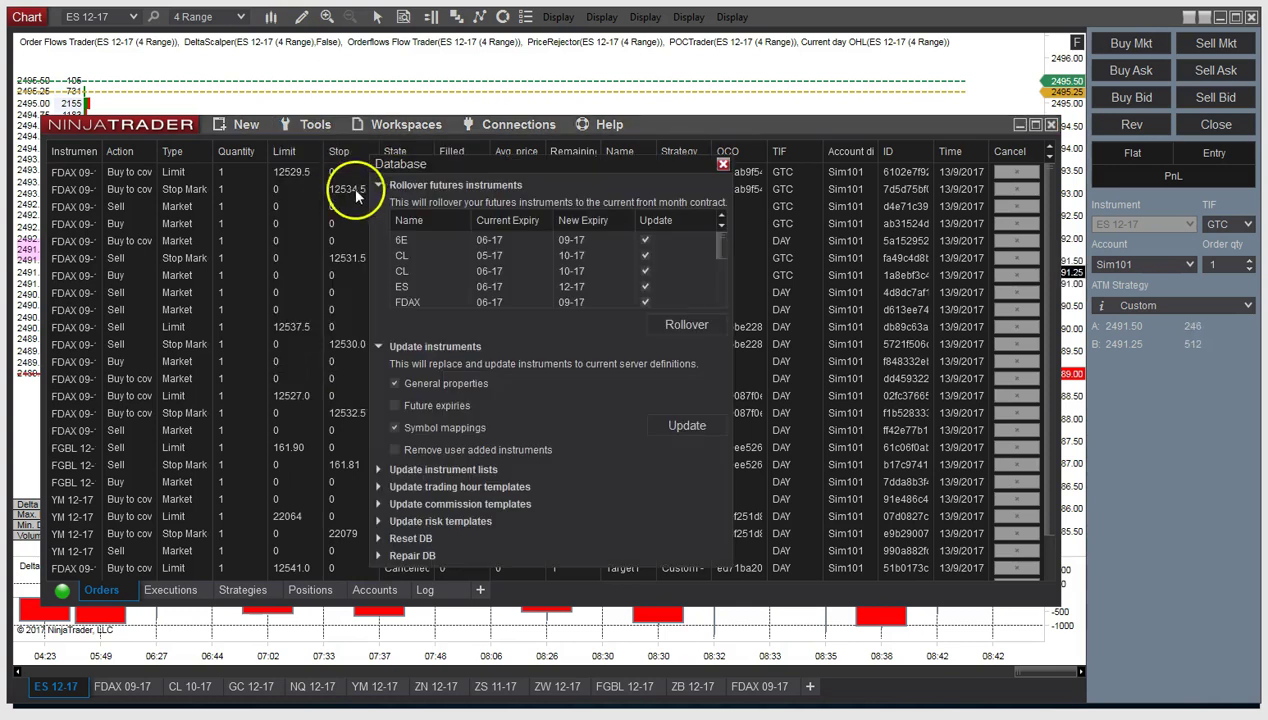
{"action": "left_click", "coordinate": [723, 164]}
{"action": "left_click", "coordinate": [315, 124]}
{"action": "mouse_move", "coordinate": [609, 124]}
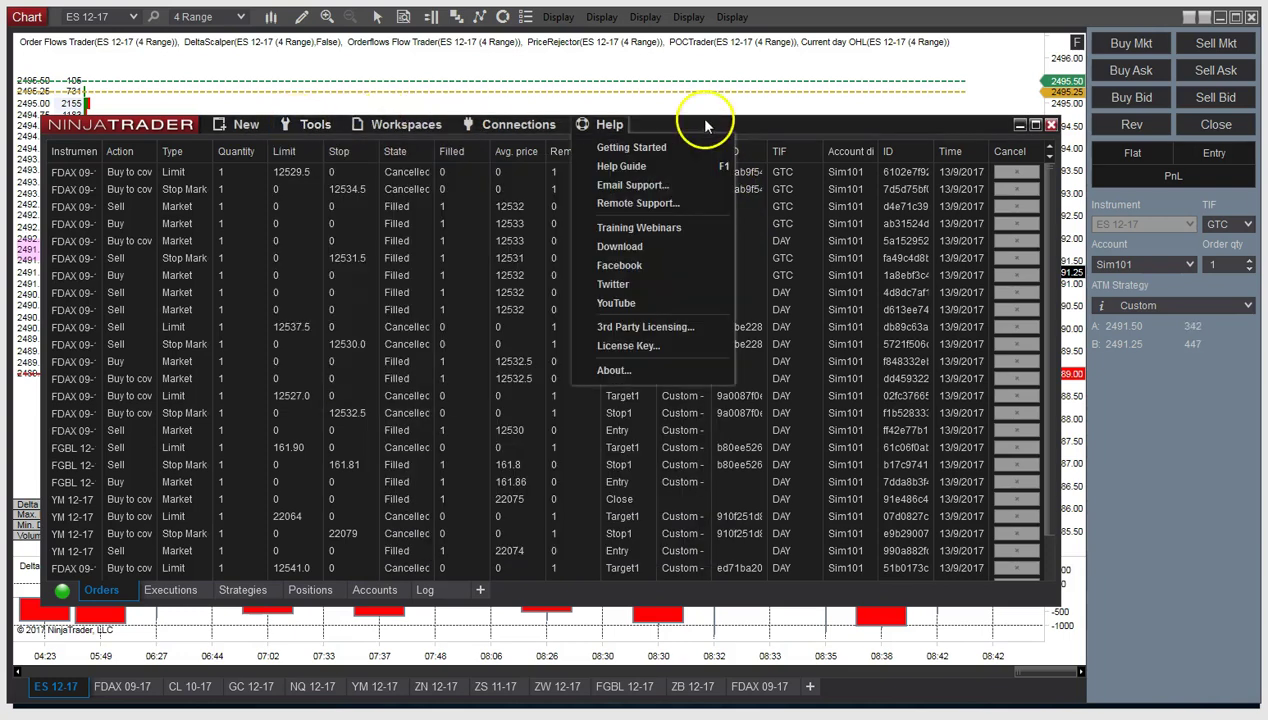
{"action": "left_click", "coordinate": [716, 128]}
{"action": "left_click_drag", "start_coordinate": [722, 127], "coordinate": [745, 115]}
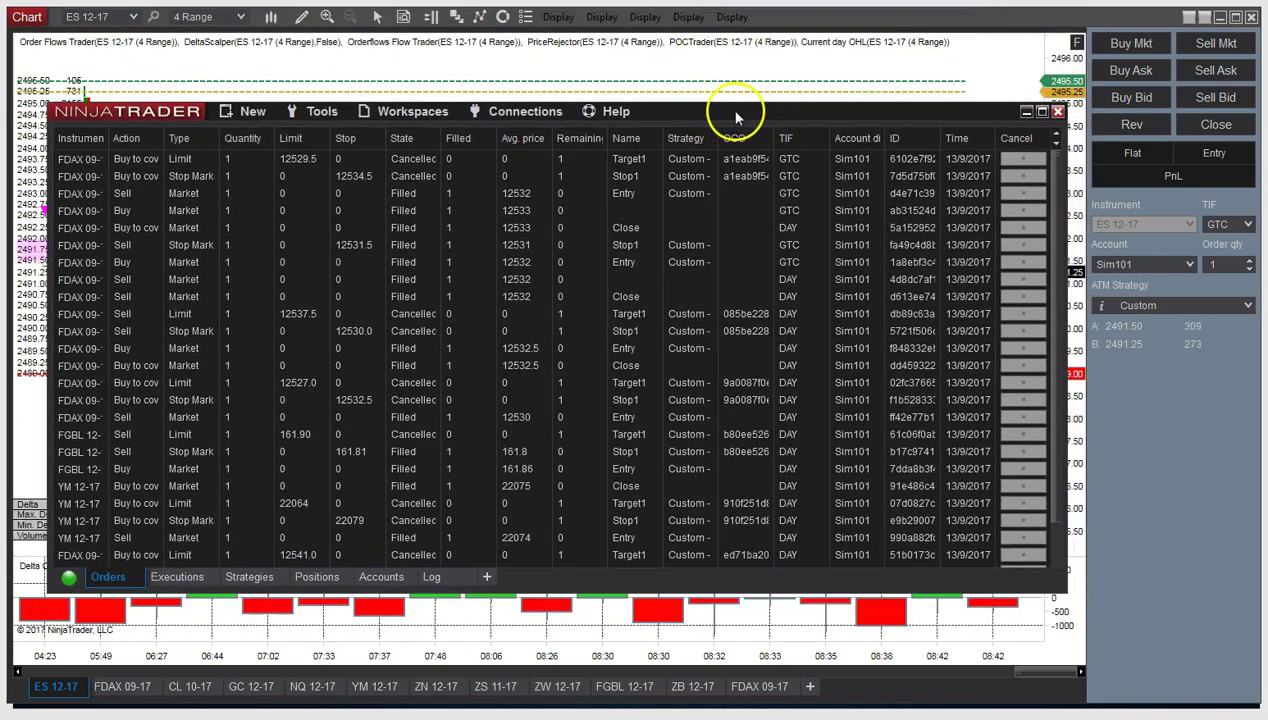
{"action": "left_click", "coordinate": [318, 114]}
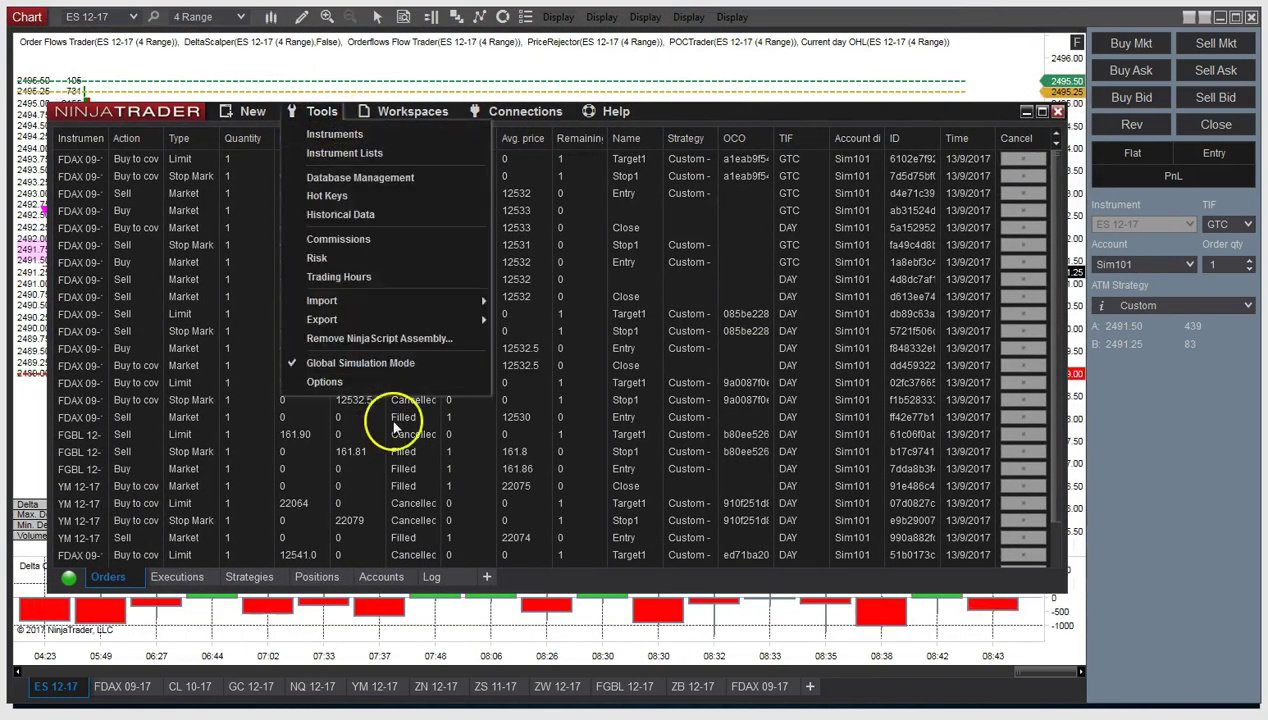
{"action": "left_click", "coordinate": [393, 384]}
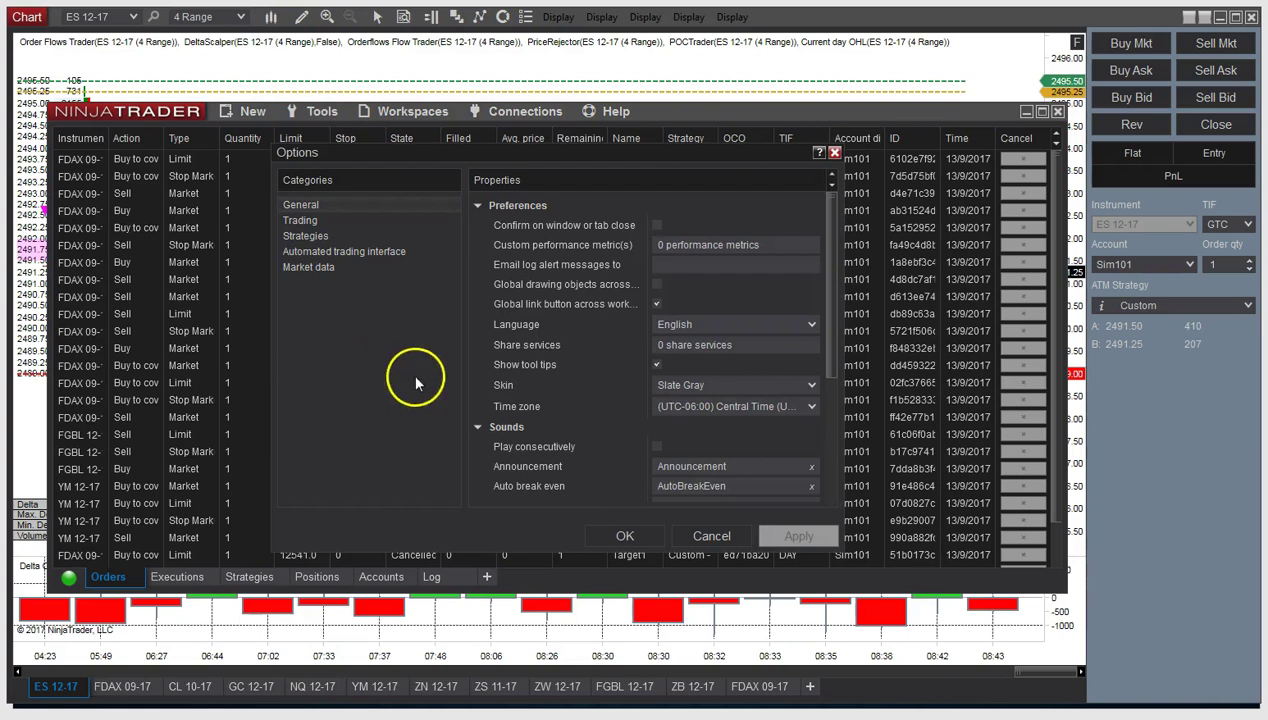
{"action": "left_click", "coordinate": [320, 268]}
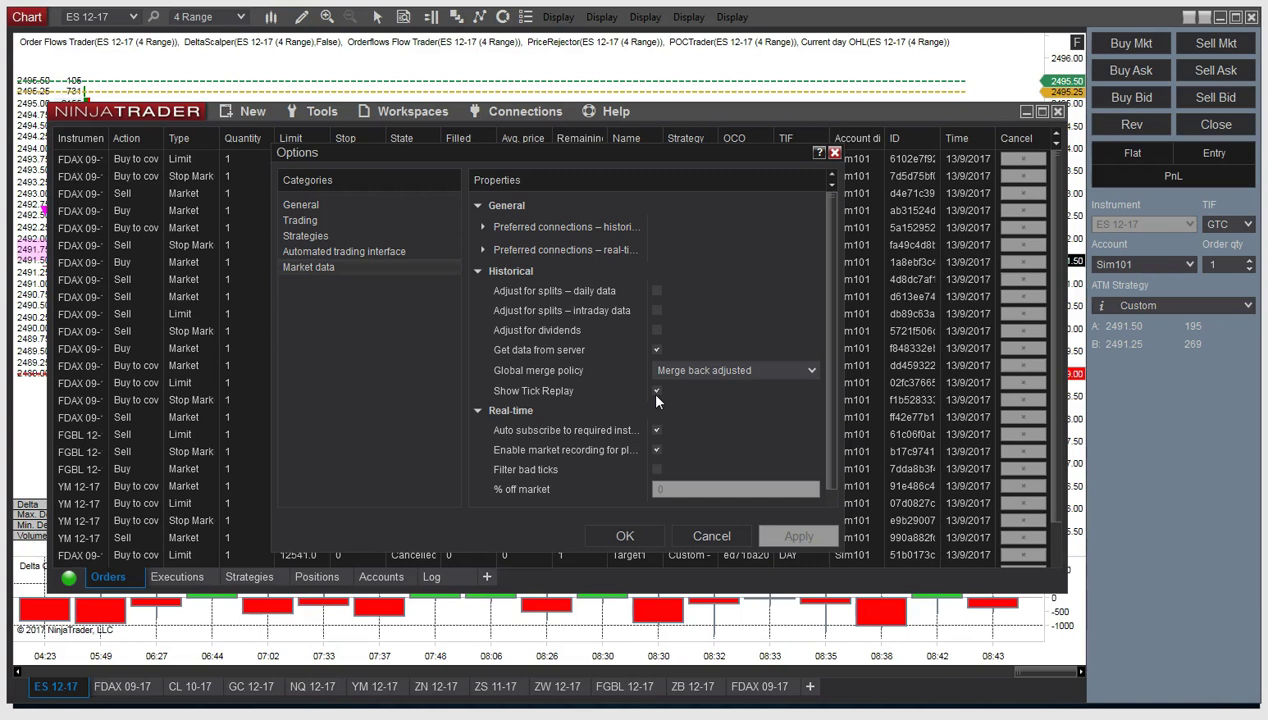
Cancel the Options dialog, bring the ES 12-17 chart forward, and glance at its properties and indicators
{"action": "left_click", "coordinate": [712, 536]}
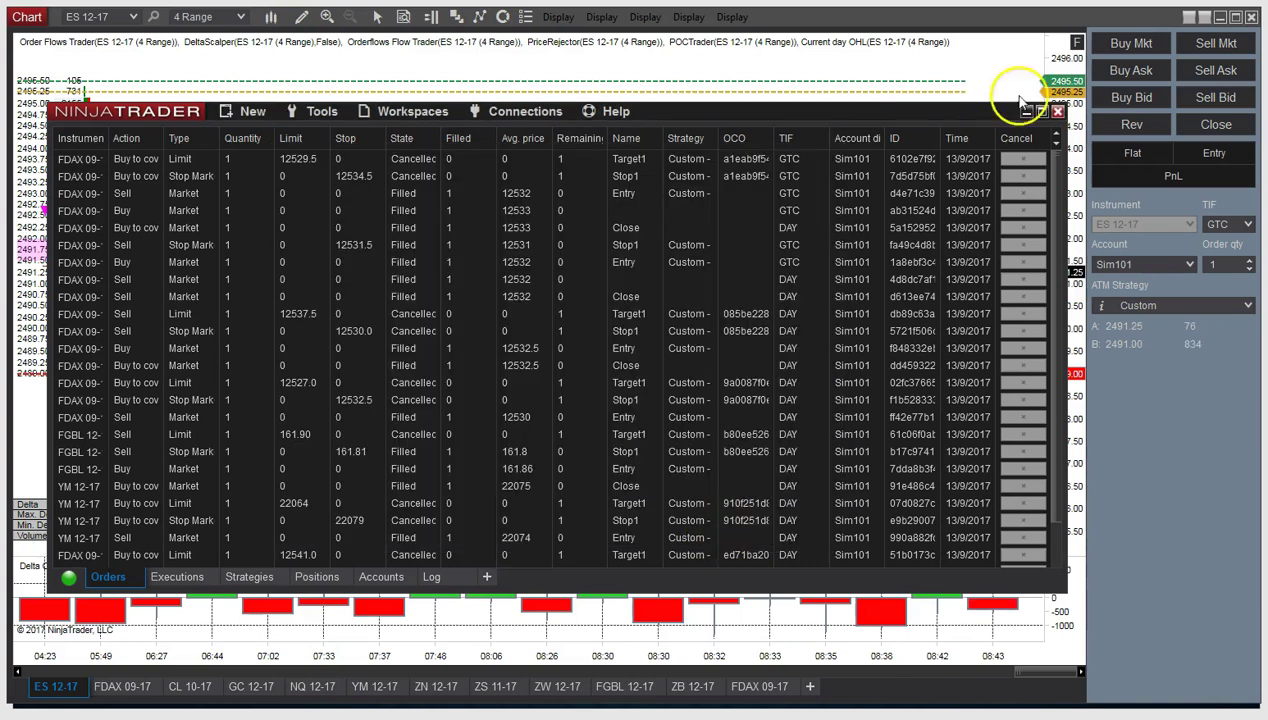
{"action": "left_click", "coordinate": [886, 40]}
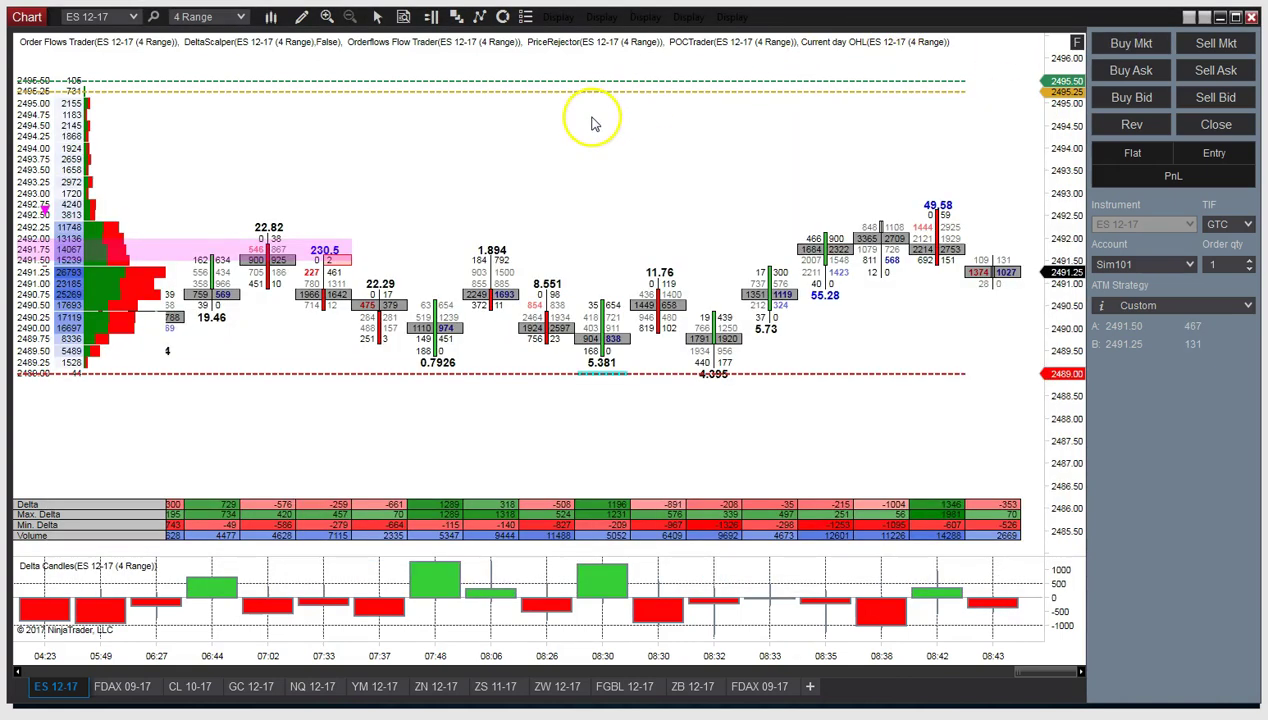
{"action": "right_click", "coordinate": [608, 177]}
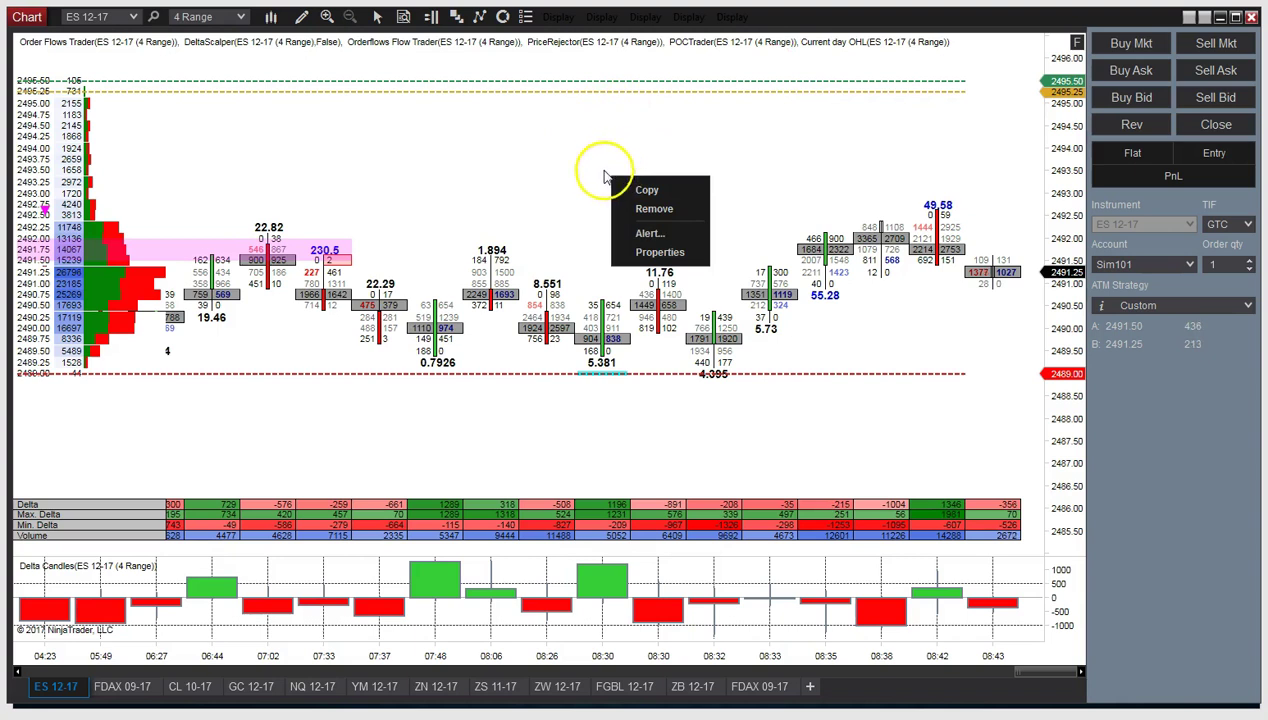
{"action": "left_click", "coordinate": [660, 253]}
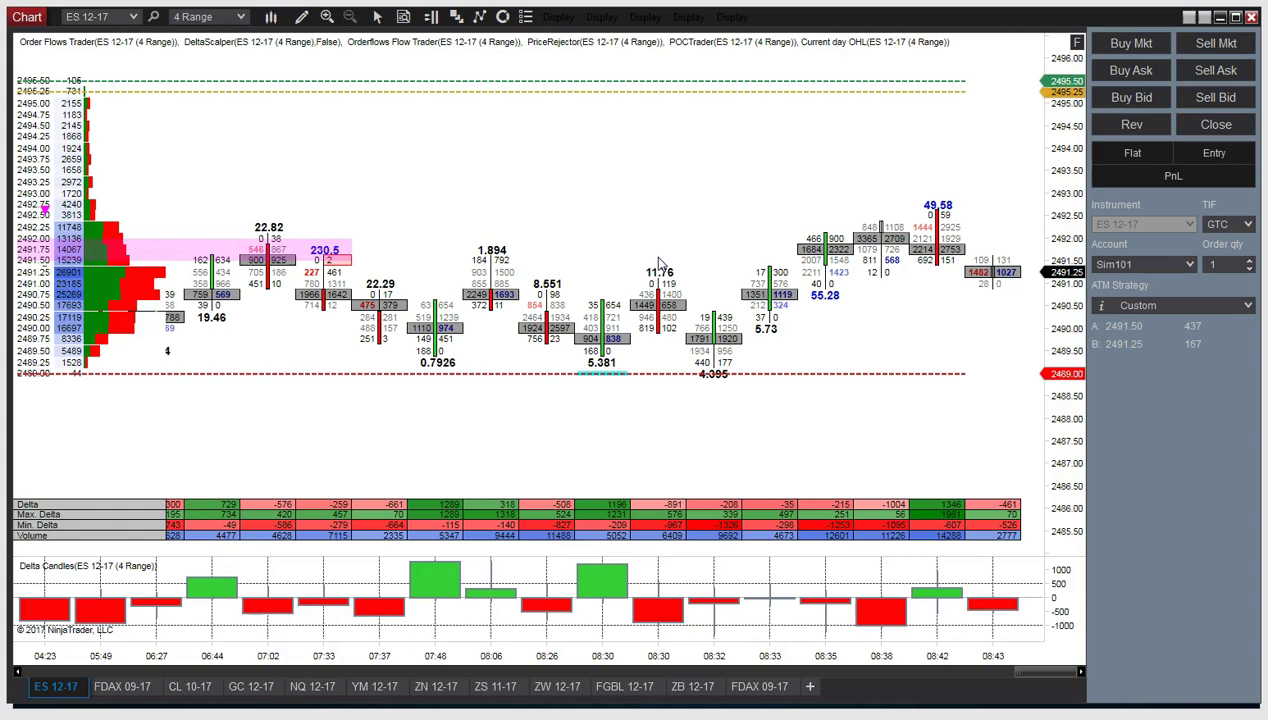
{"action": "key", "text": "ctrl+i"}
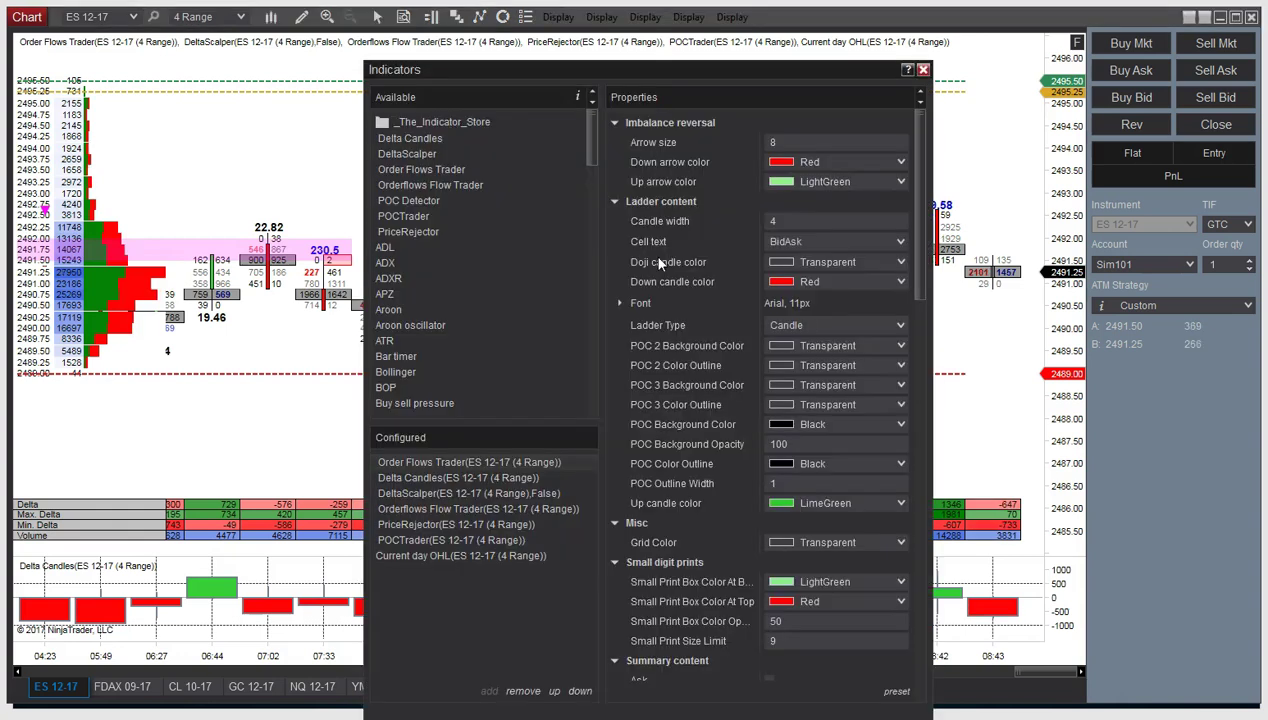
{"action": "left_click", "coordinate": [924, 72]}
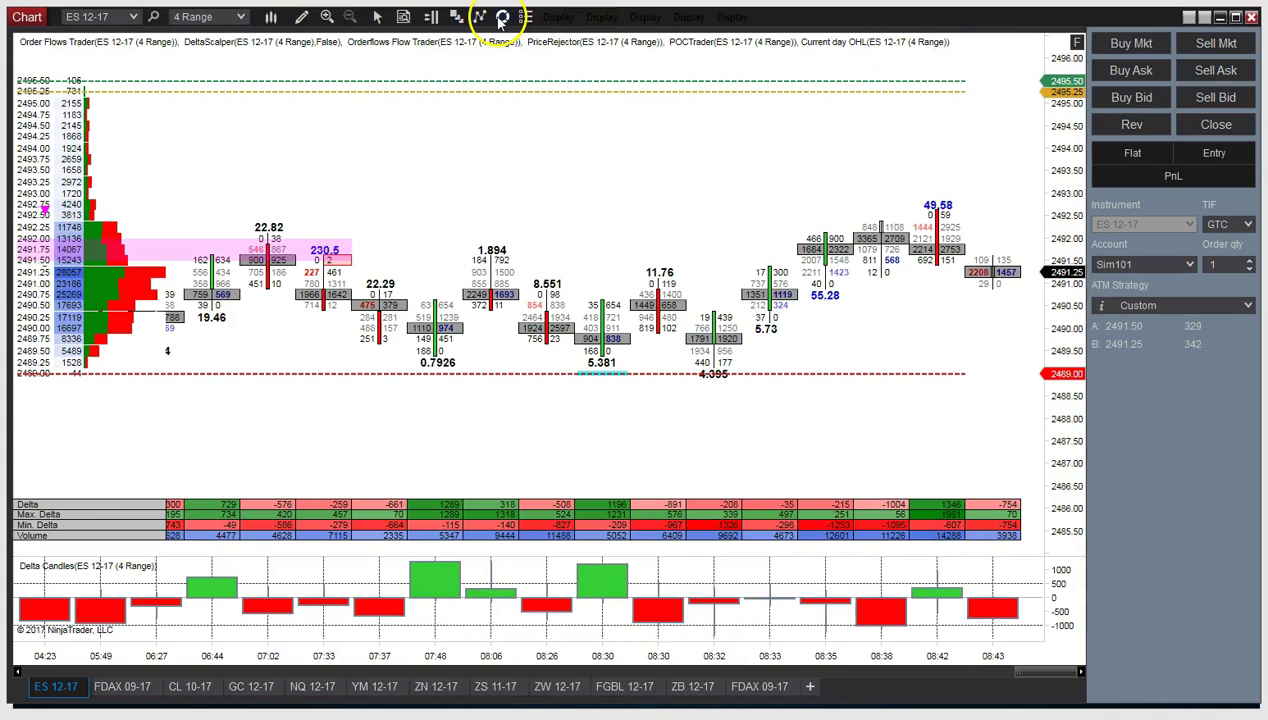
Open the chart's Data Series settings and change the Tick Replay option
{"action": "right_click", "coordinate": [534, 138]}
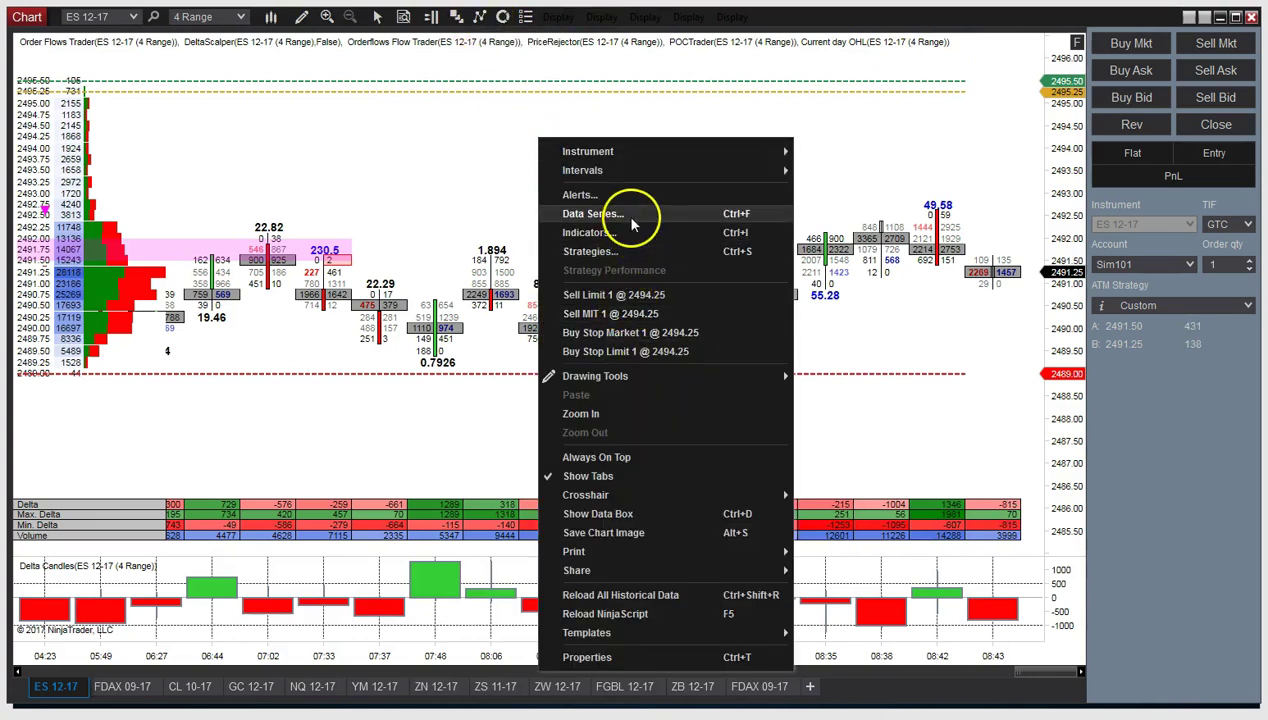
{"action": "left_click", "coordinate": [632, 224]}
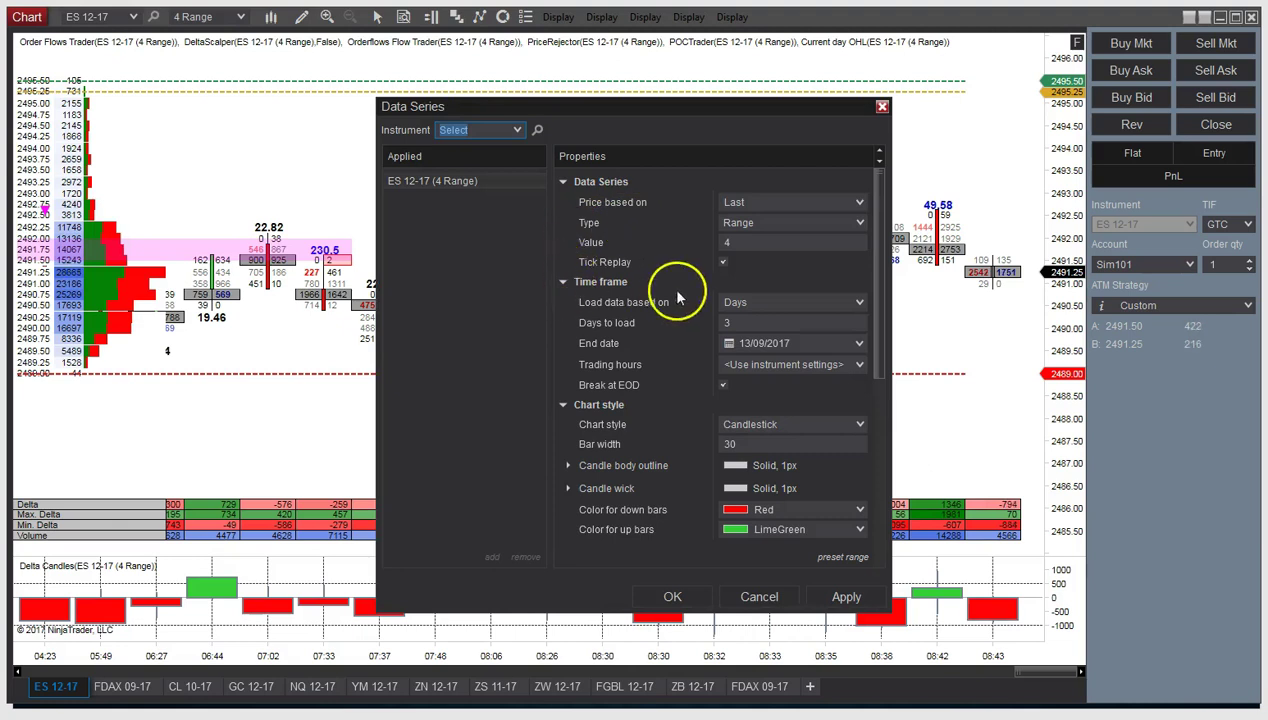
{"action": "left_click", "coordinate": [723, 263]}
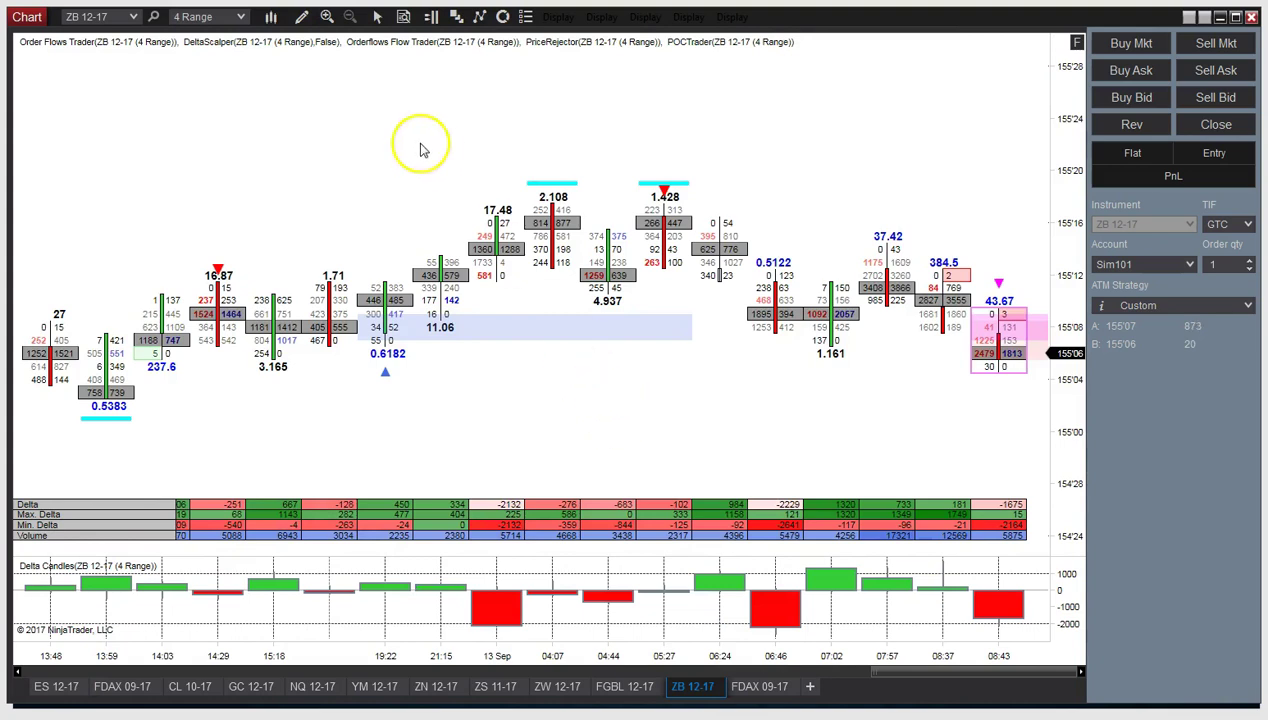
{"action": "right_click", "coordinate": [591, 387]}
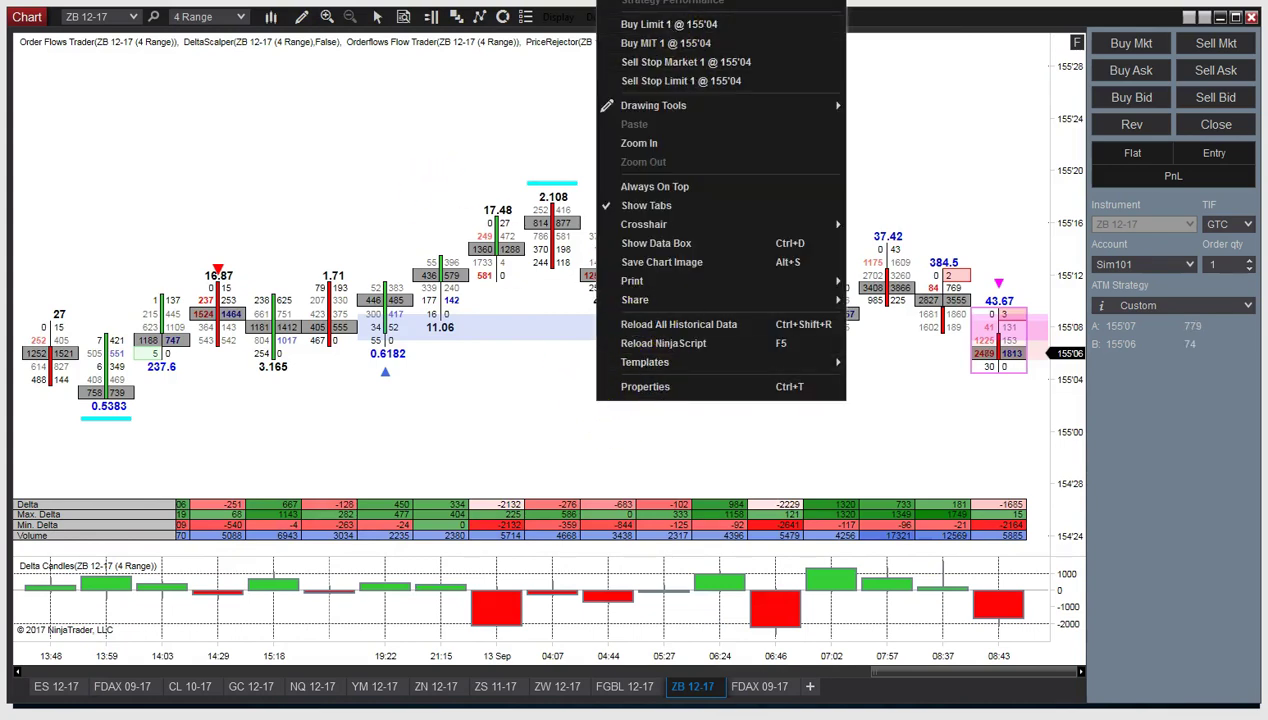
{"action": "key", "text": "ctrl+f"}
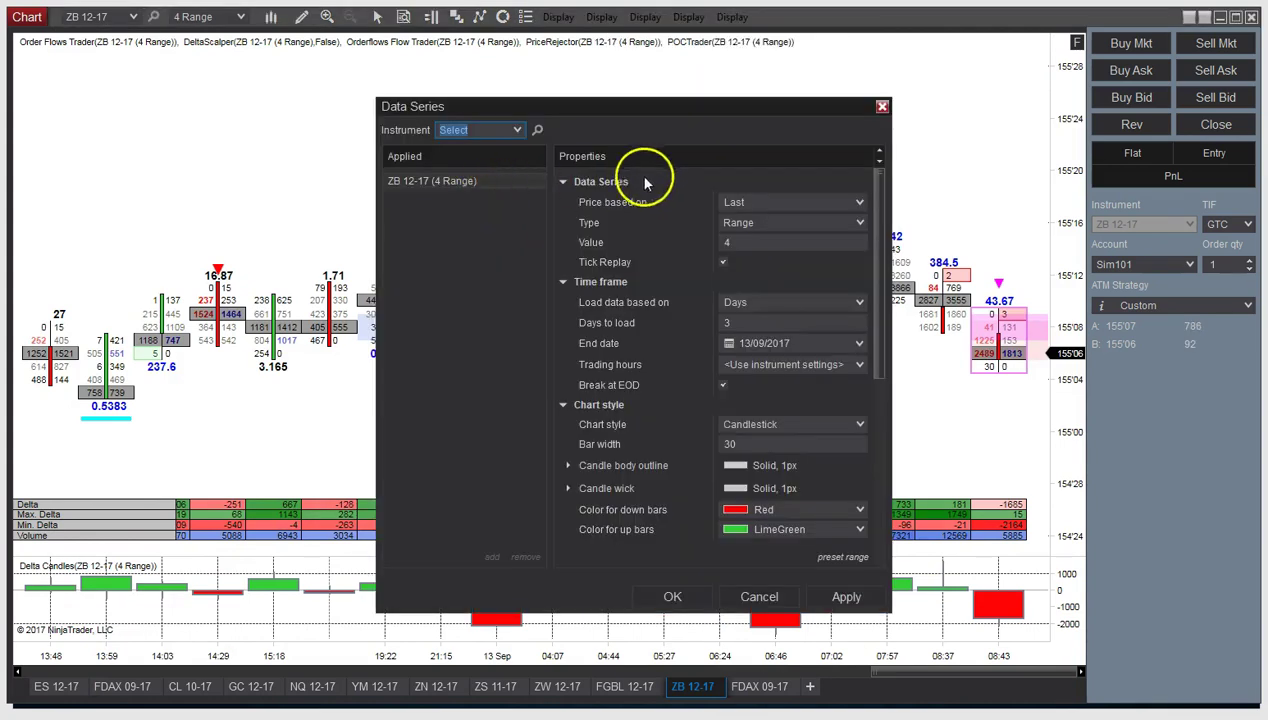
{"action": "left_click", "coordinate": [882, 106]}
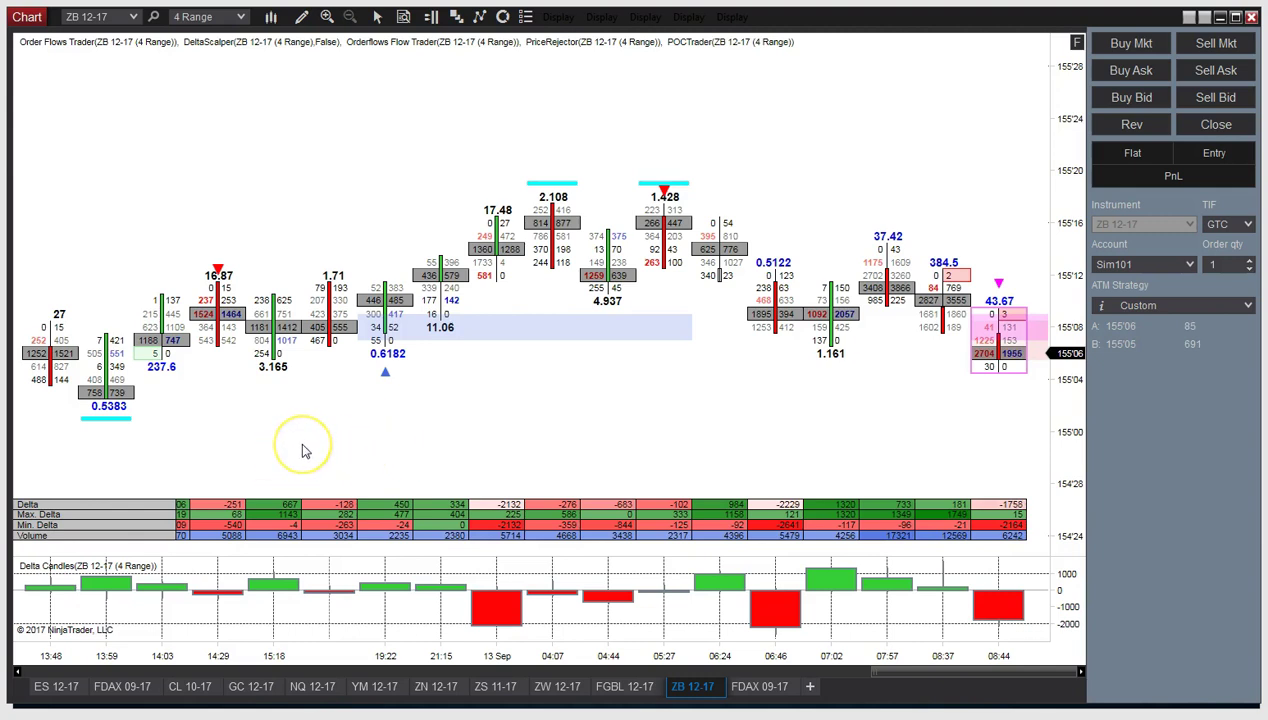
{"action": "scroll", "coordinate": [335, 268], "scroll_direction": "up", "scroll_amount": 3}
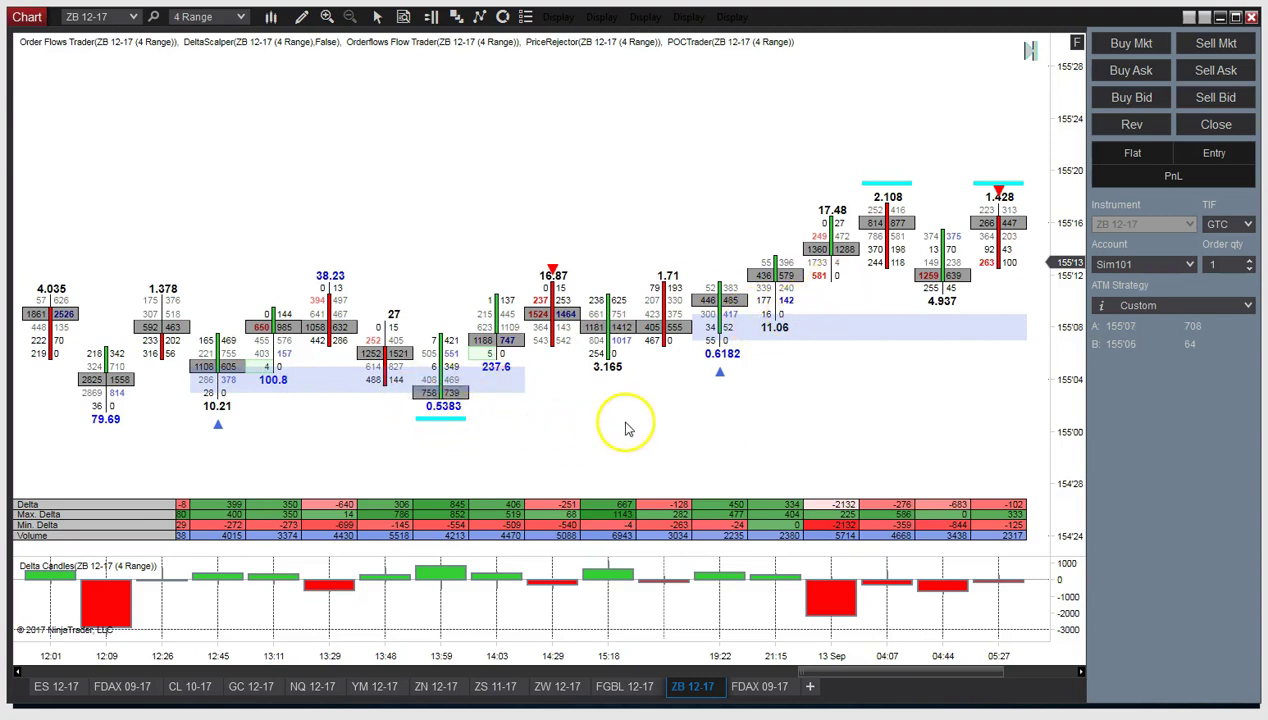
{"action": "scroll", "coordinate": [630, 410], "scroll_direction": "down", "scroll_amount": 3}
{"action": "scroll", "coordinate": [850, 360], "scroll_direction": "down", "scroll_amount": 3}
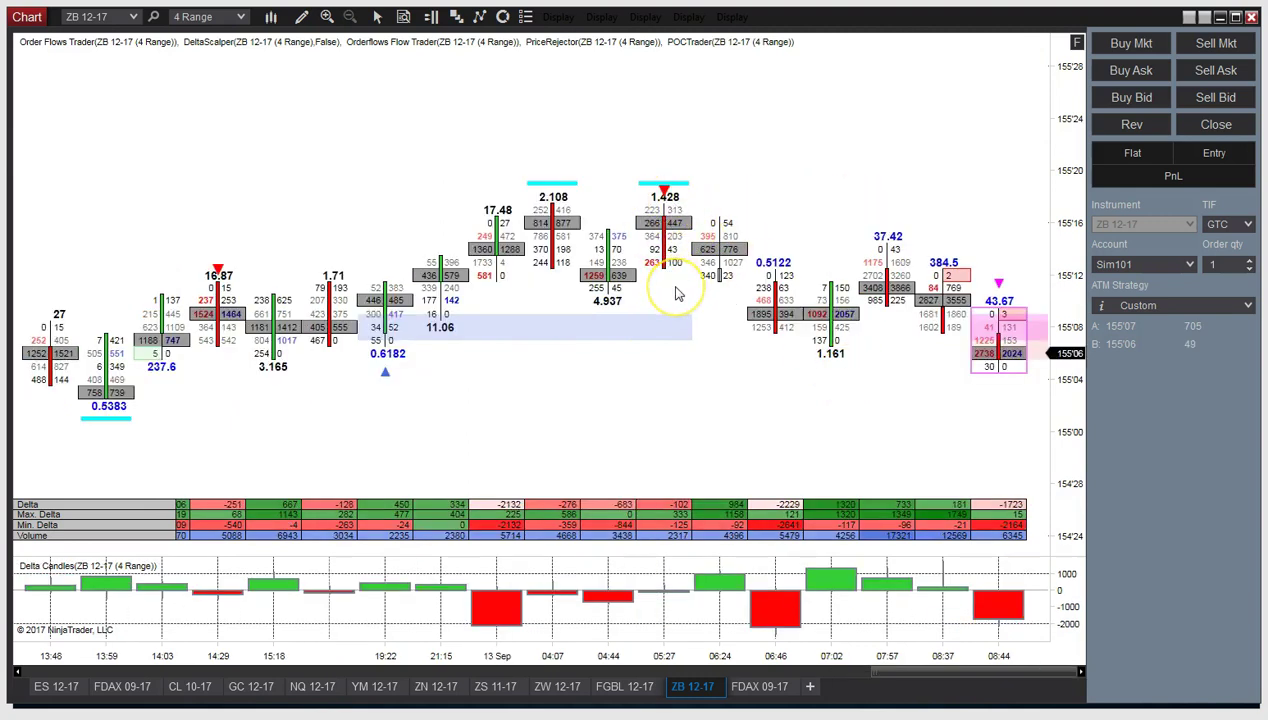
{"action": "scroll", "coordinate": [676, 293], "scroll_direction": "down", "scroll_amount": 6}
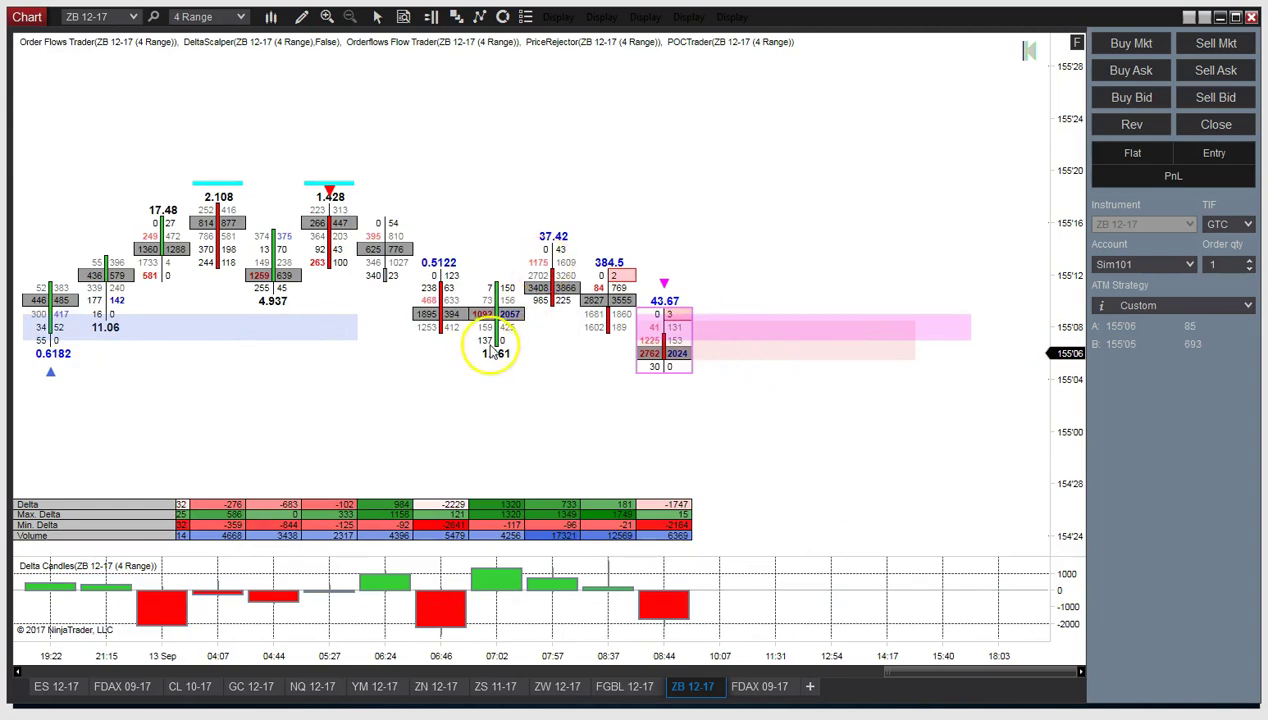
{"action": "left_click", "coordinate": [558, 17]}
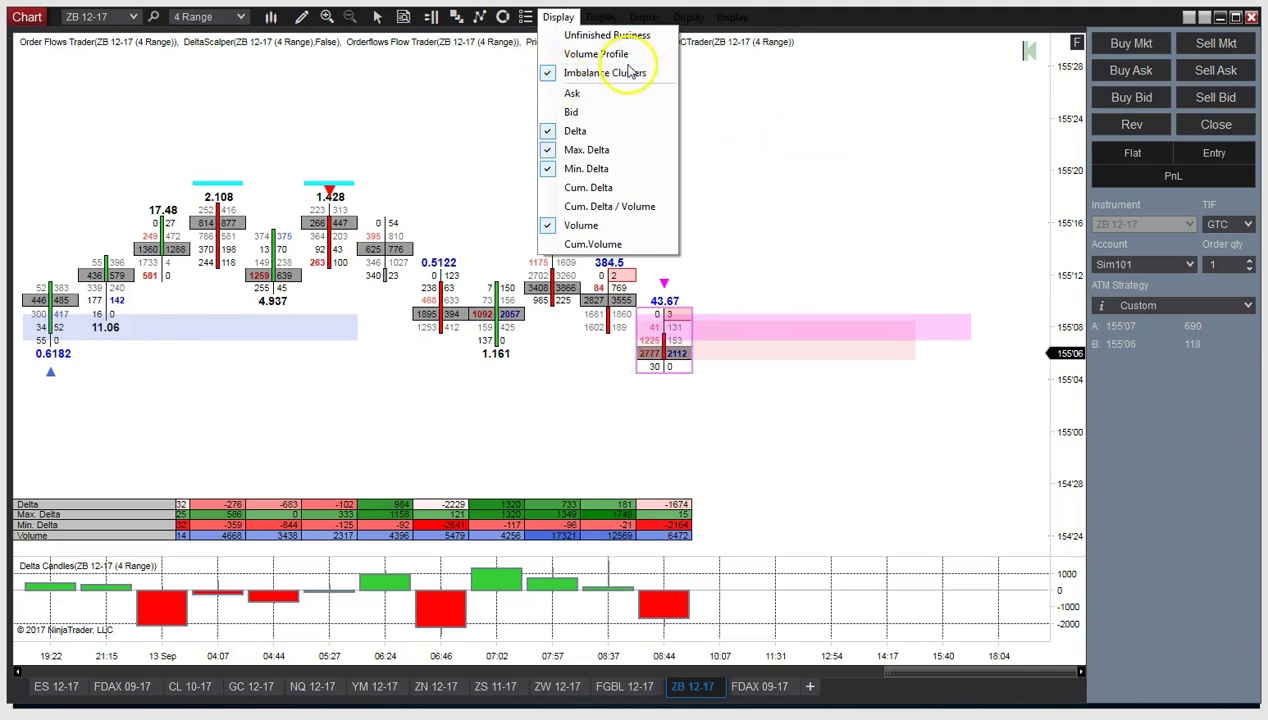
{"action": "left_click", "coordinate": [893, 196]}
{"action": "right_click", "coordinate": [626, 198]}
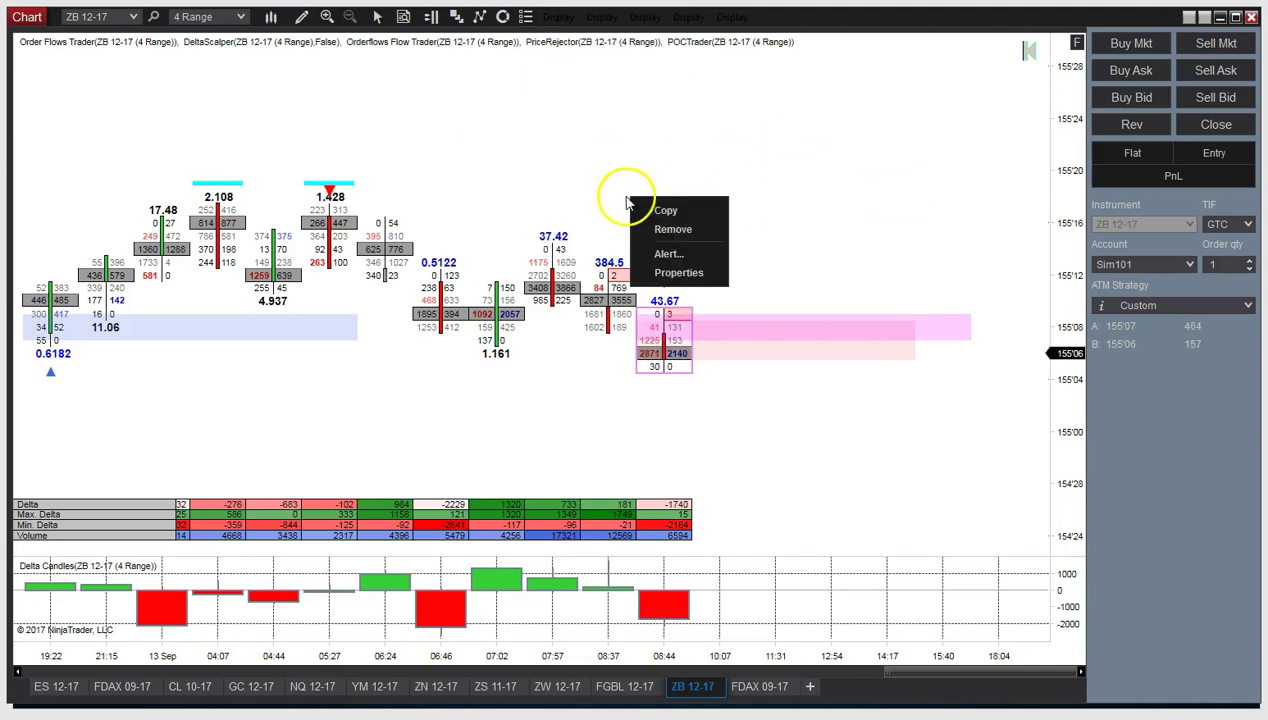
{"action": "left_click", "coordinate": [575, 180]}
{"action": "right_click", "coordinate": [510, 128]}
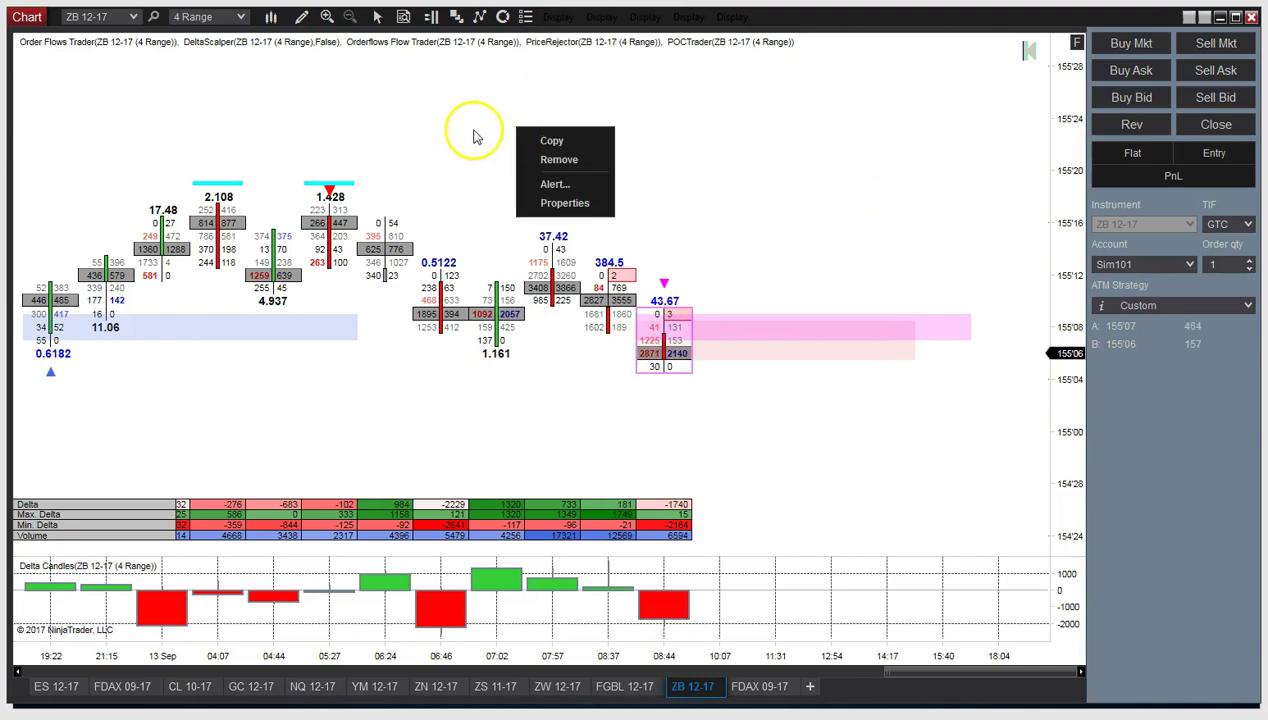
{"action": "left_click", "coordinate": [483, 18]}
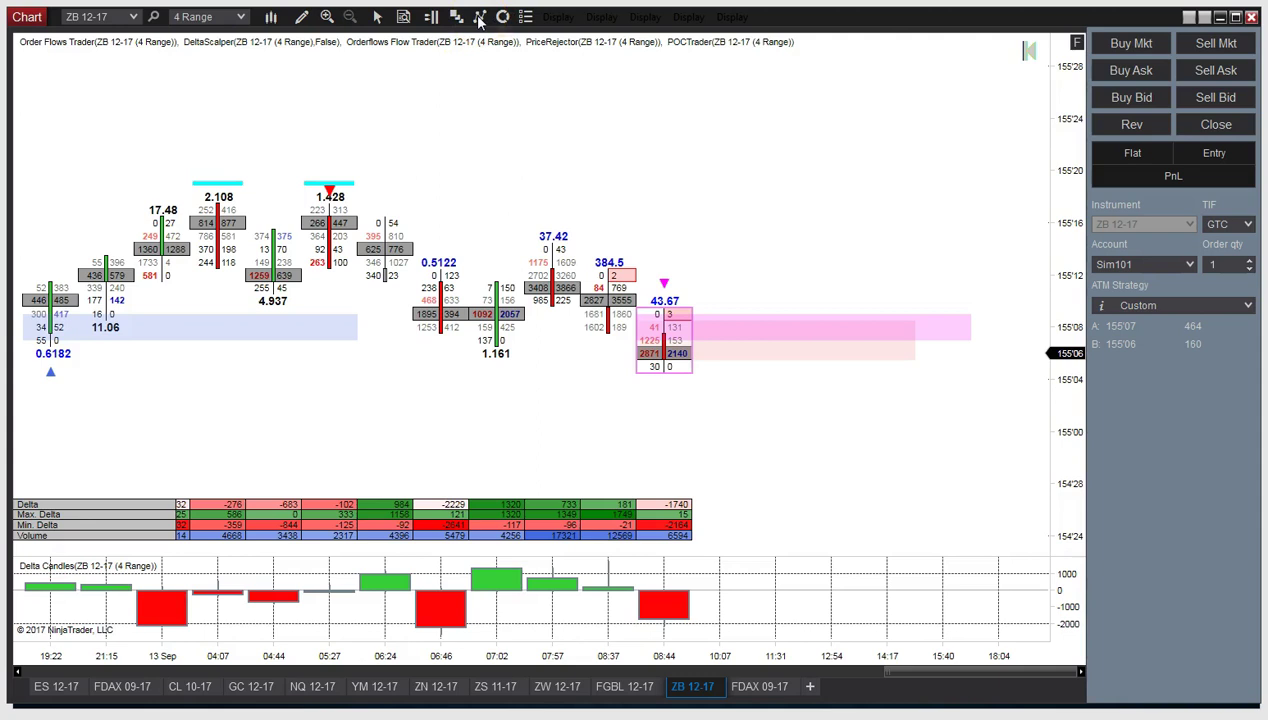
Set the Order Flows Trader ladder content font size to 14 px
{"action": "left_click", "coordinate": [472, 18]}
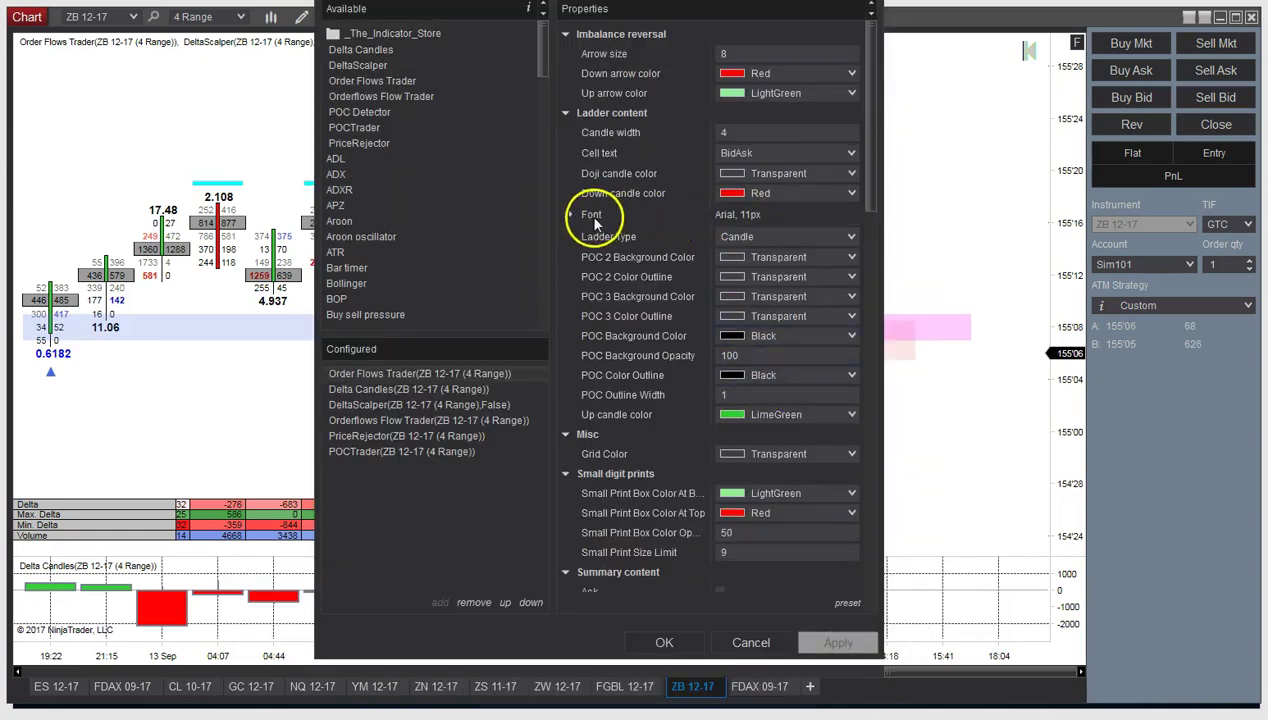
{"action": "left_click", "coordinate": [570, 217]}
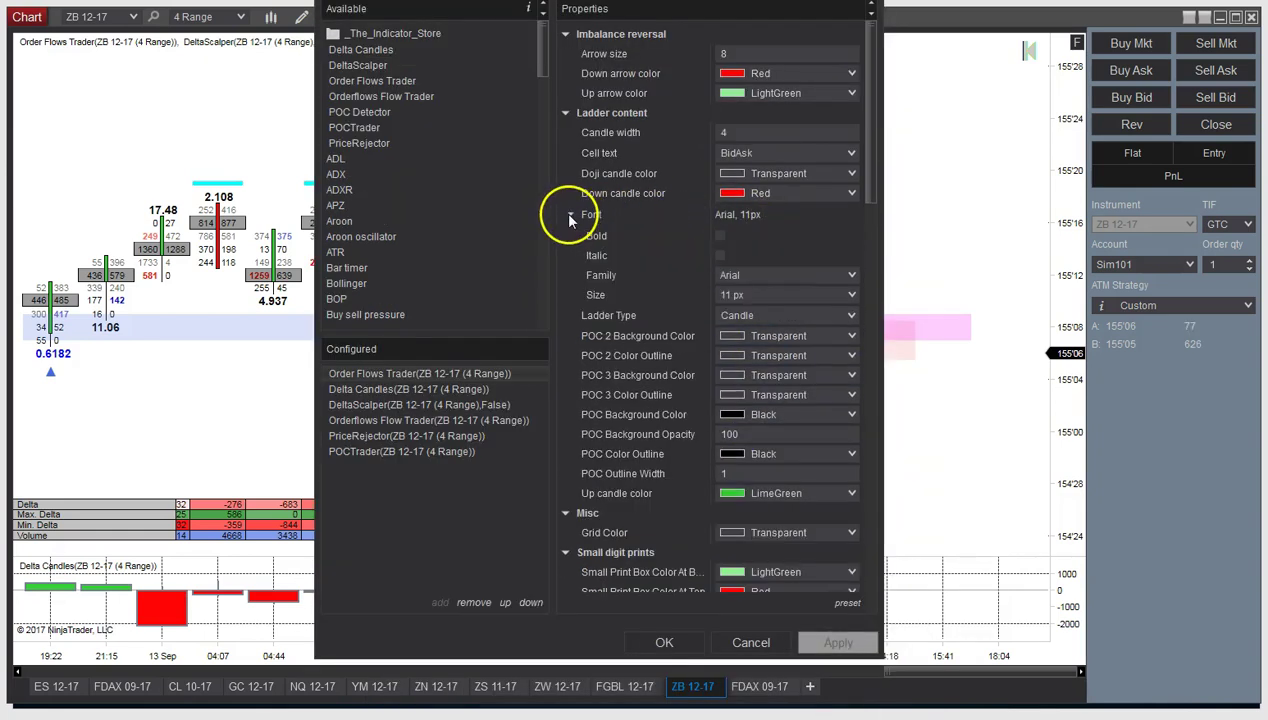
{"action": "left_click", "coordinate": [792, 299]}
{"action": "left_click", "coordinate": [792, 373]}
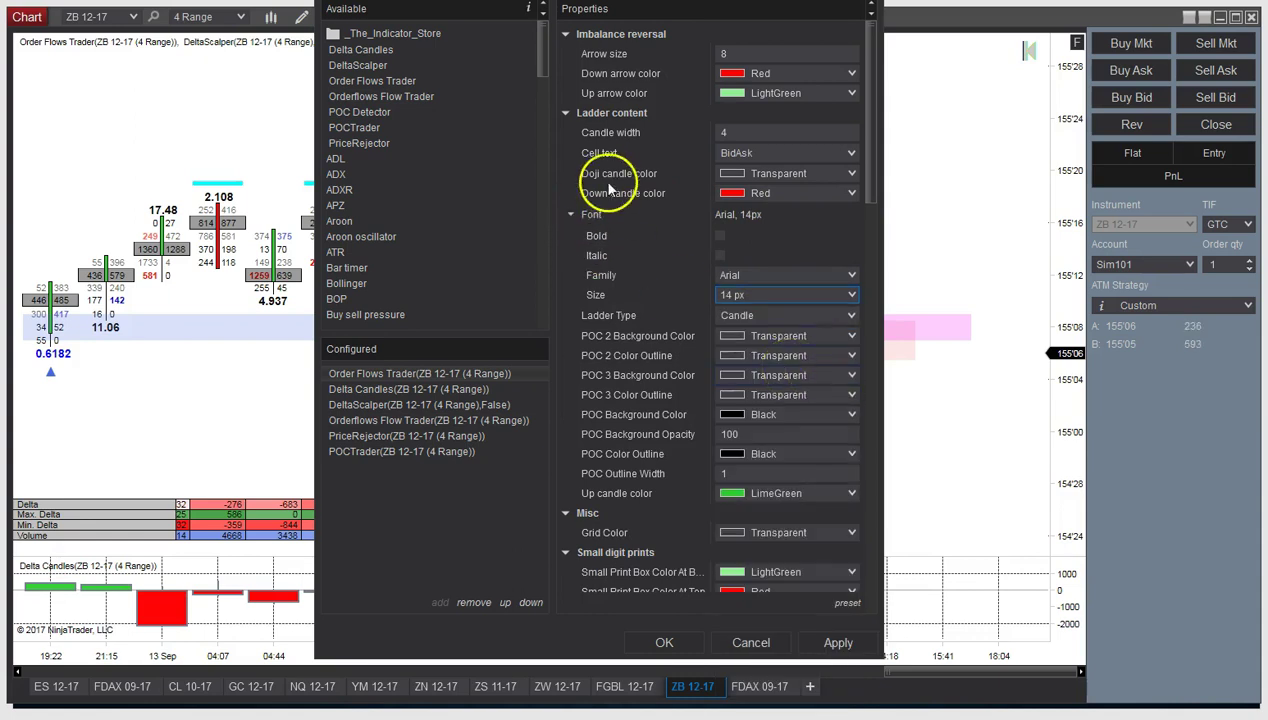
Set the summary content font size to 14 px as well
{"action": "scroll", "coordinate": [630, 325], "scroll_direction": "down", "scroll_amount": 10}
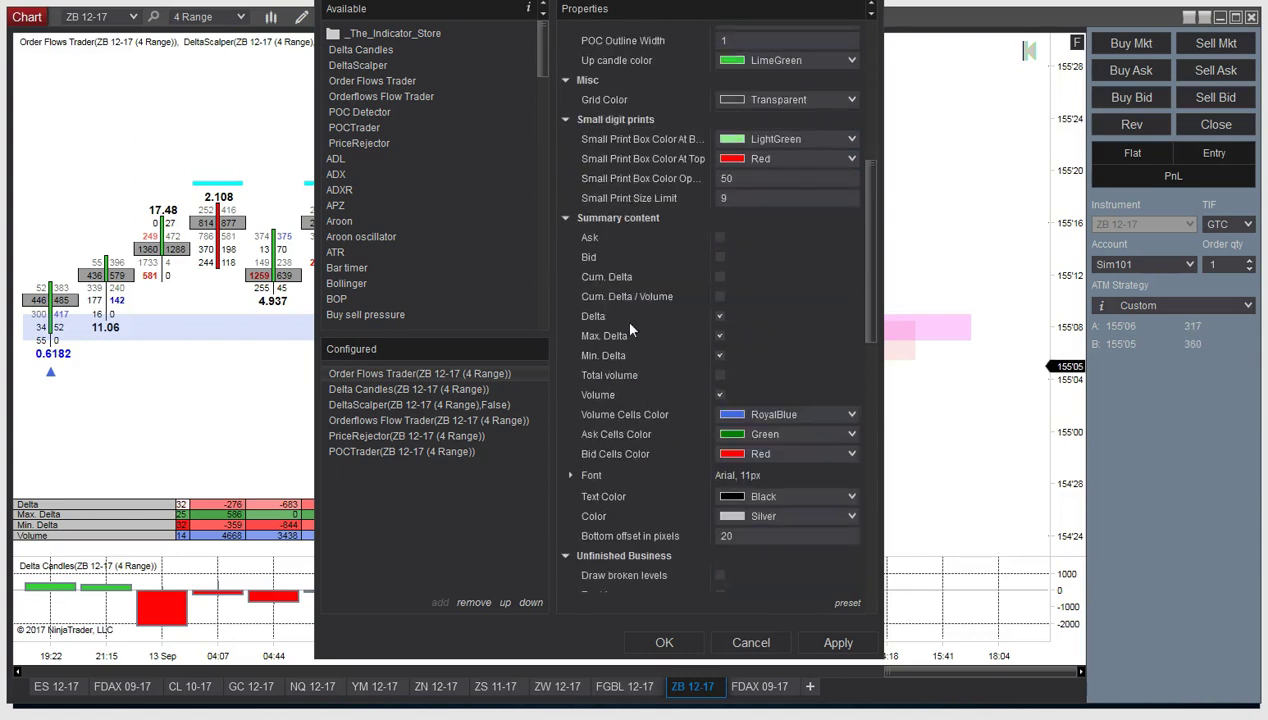
{"action": "scroll", "coordinate": [630, 330], "scroll_direction": "down", "scroll_amount": 6}
{"action": "left_click", "coordinate": [593, 366]}
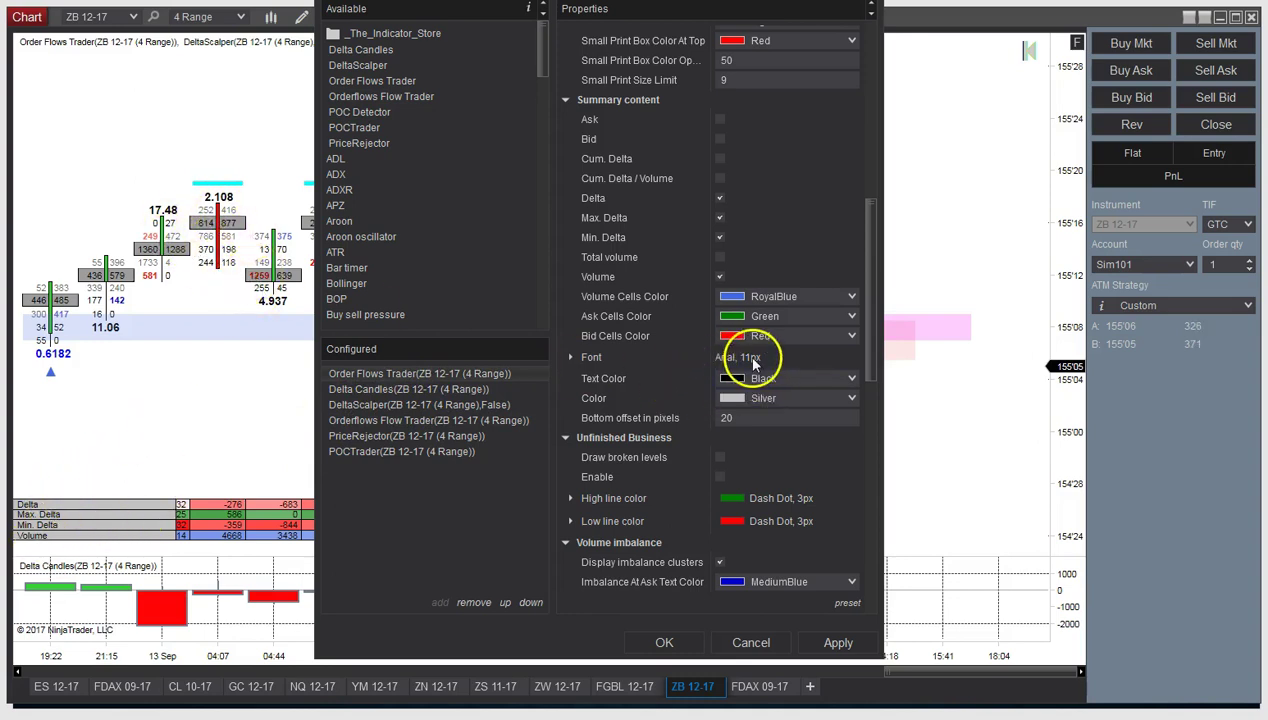
{"action": "left_click", "coordinate": [570, 357]}
{"action": "left_click", "coordinate": [570, 357]}
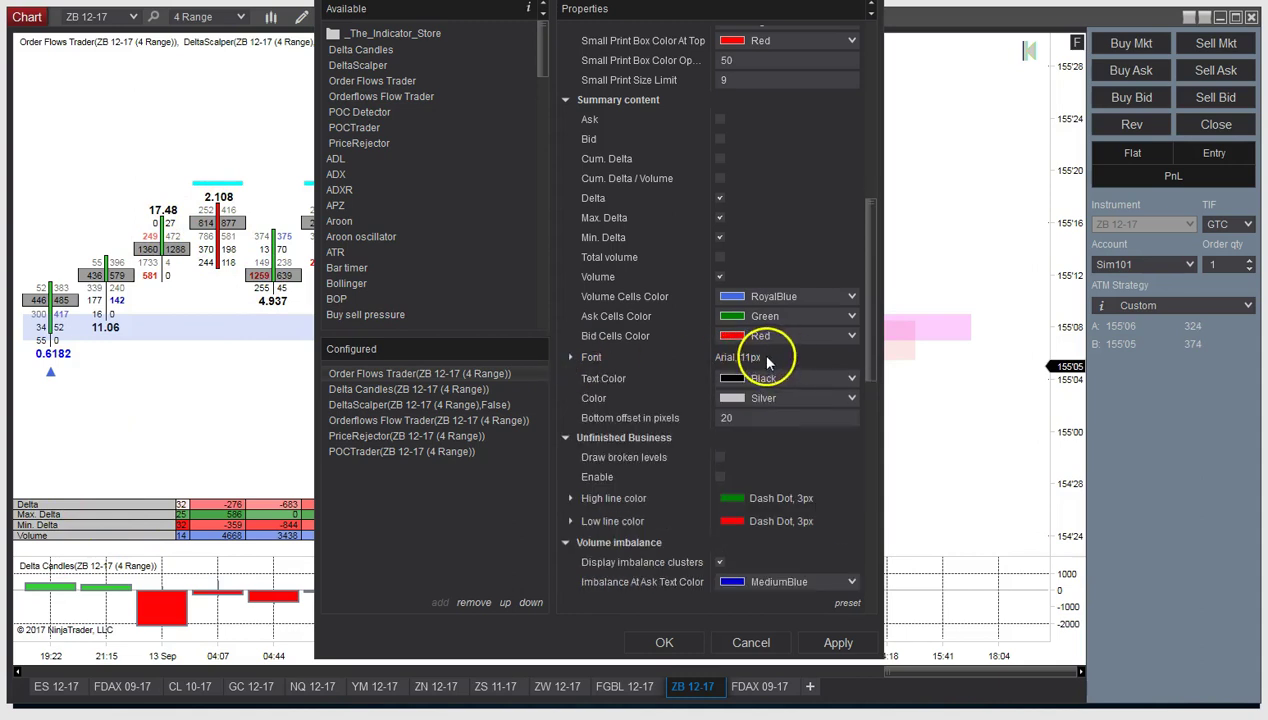
{"action": "left_click", "coordinate": [570, 357]}
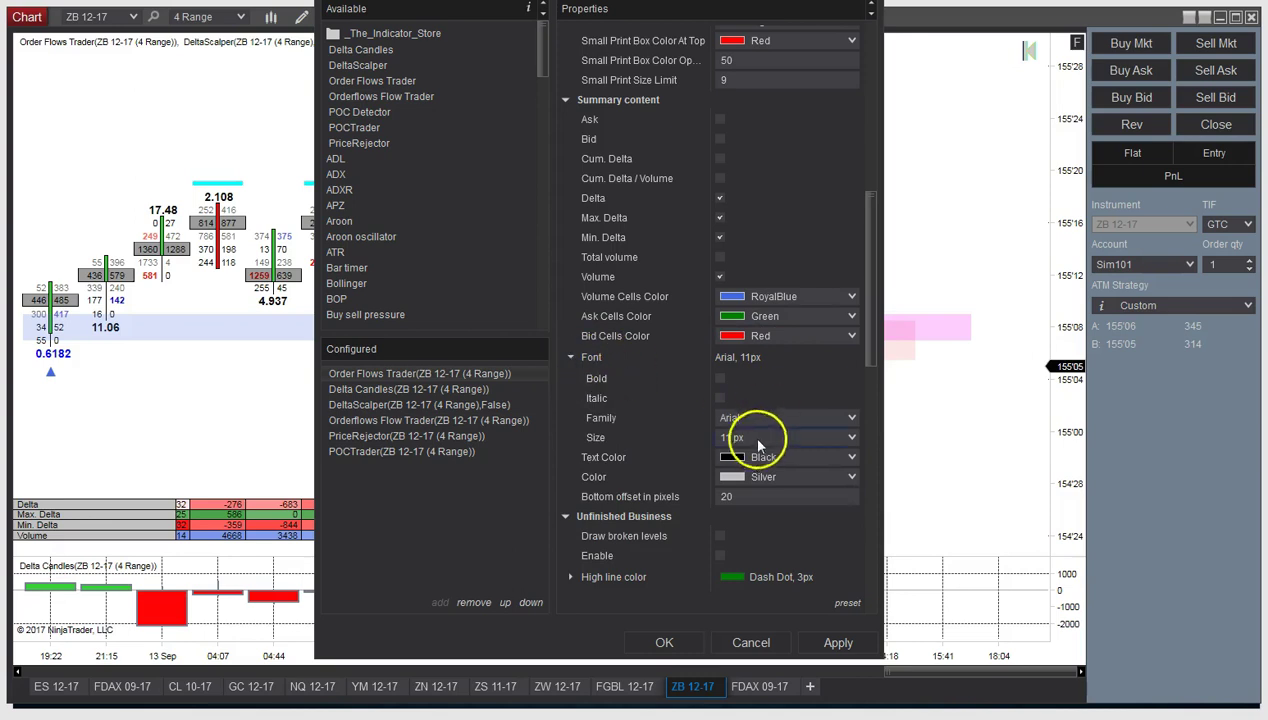
{"action": "left_click", "coordinate": [752, 438]}
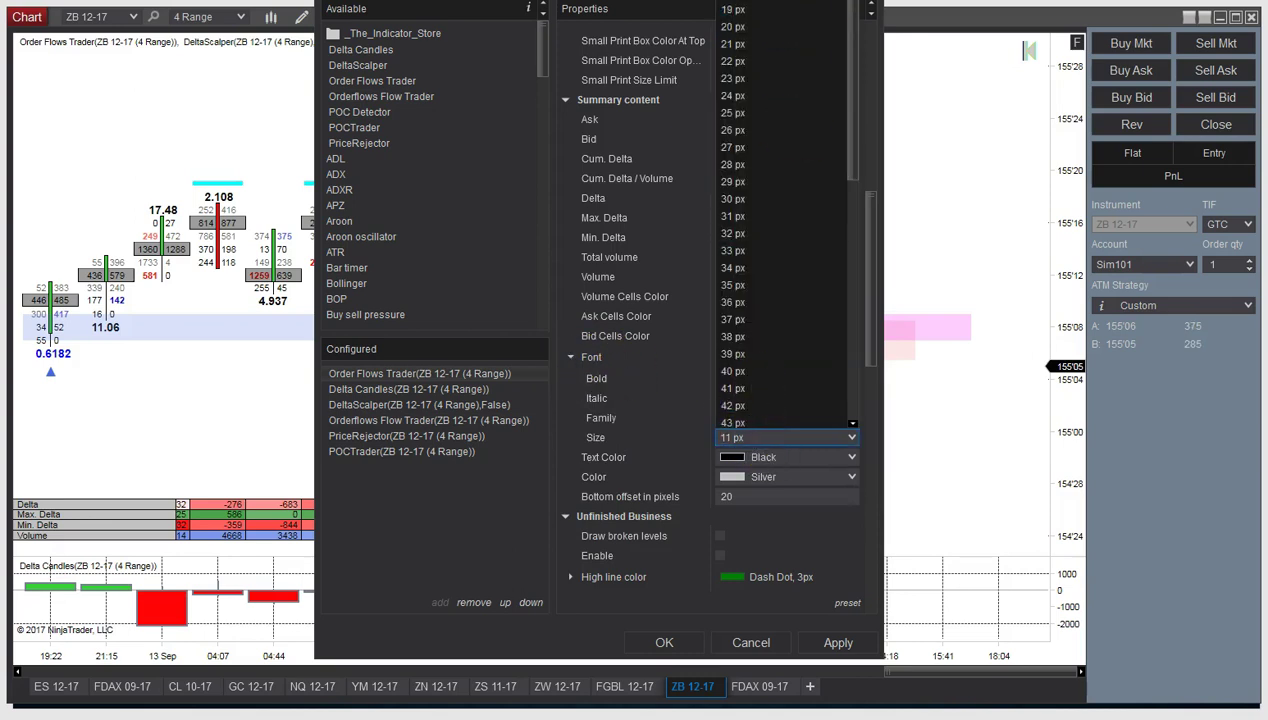
{"action": "scroll", "coordinate": [754, 30], "scroll_direction": "up", "scroll_amount": 2}
{"action": "left_click", "coordinate": [754, 30]}
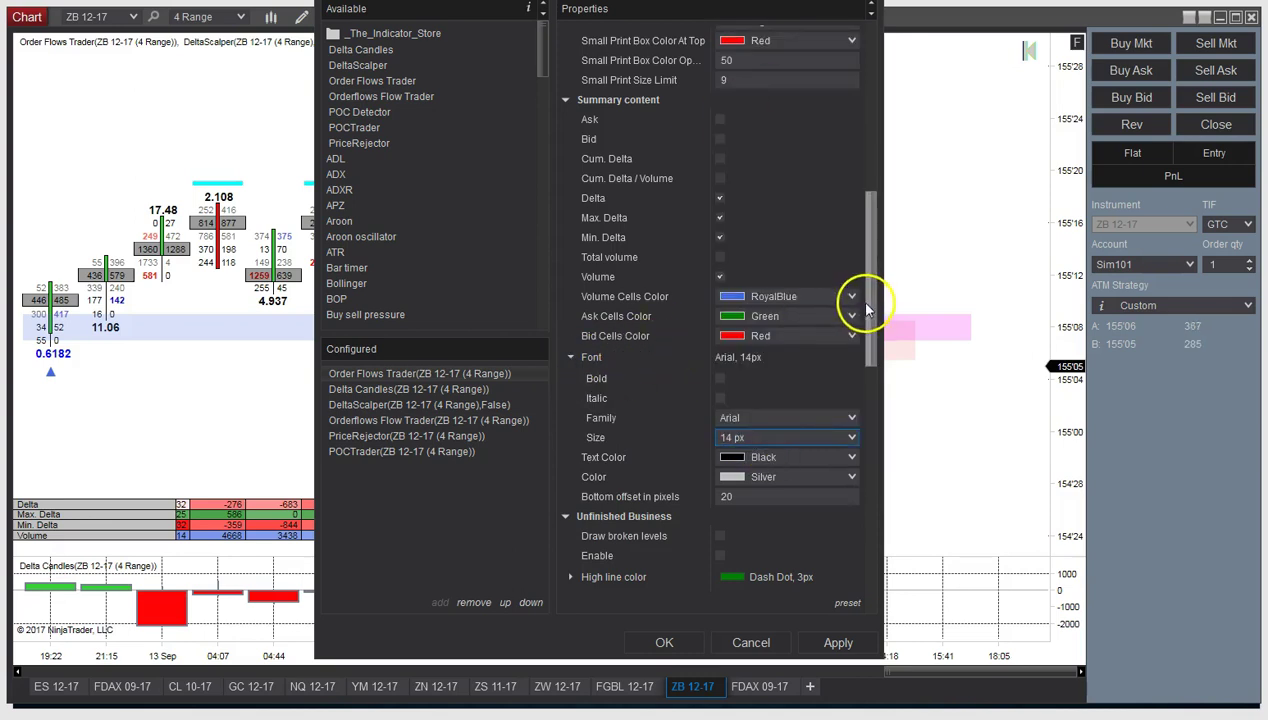
{"action": "left_click_drag", "start_coordinate": [866, 310], "coordinate": [876, 447]}
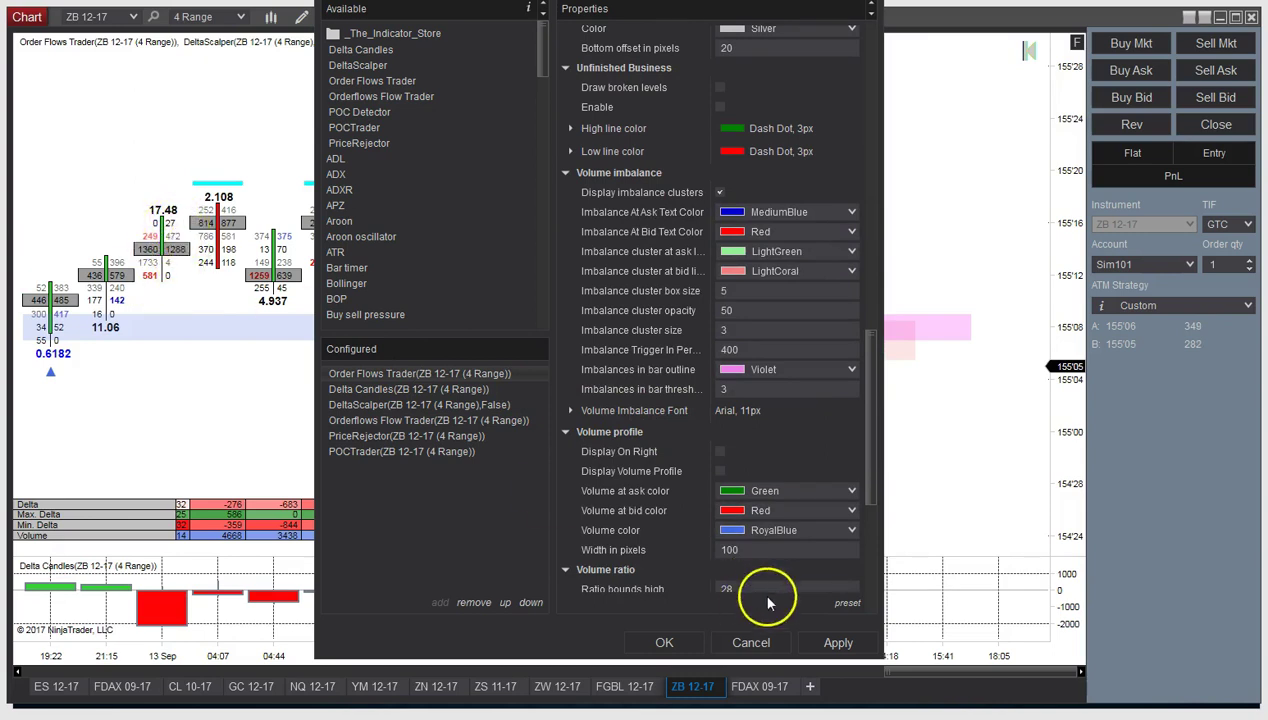
Apply the 14 px ladder and summary font changes
{"action": "left_click", "coordinate": [840, 643]}
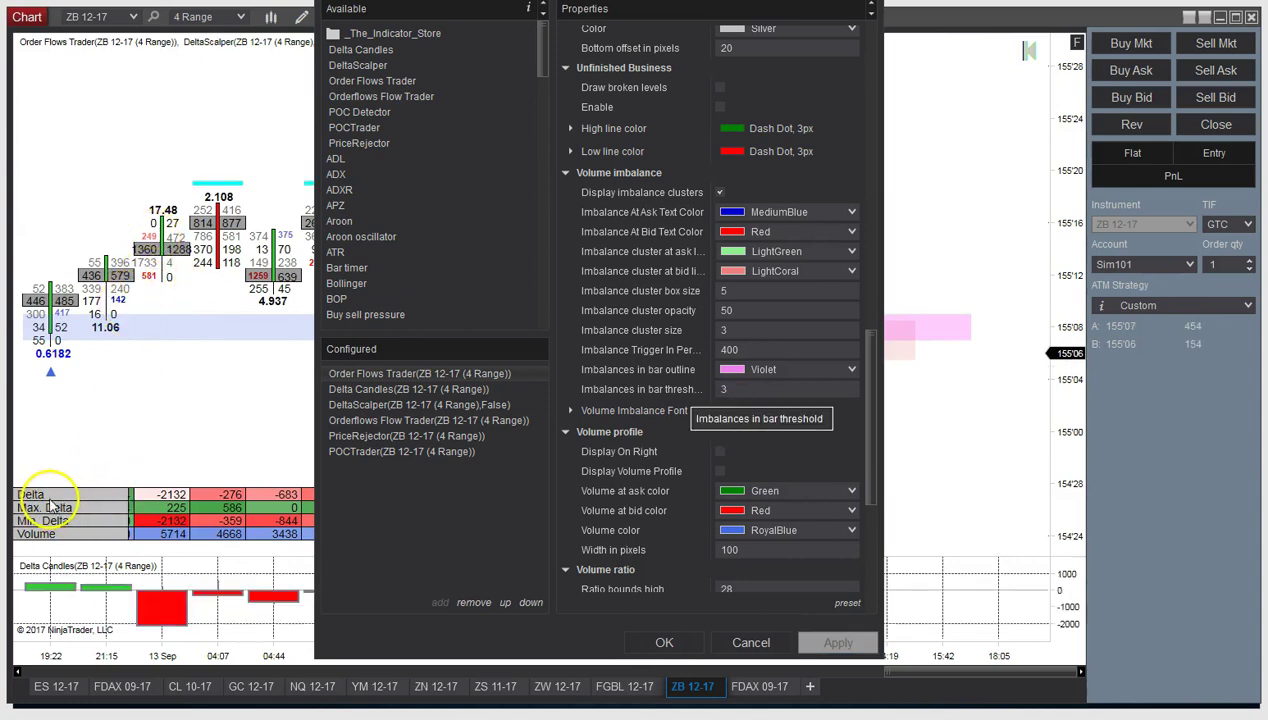
{"action": "scroll", "coordinate": [871, 360], "scroll_direction": "up", "scroll_amount": 8}
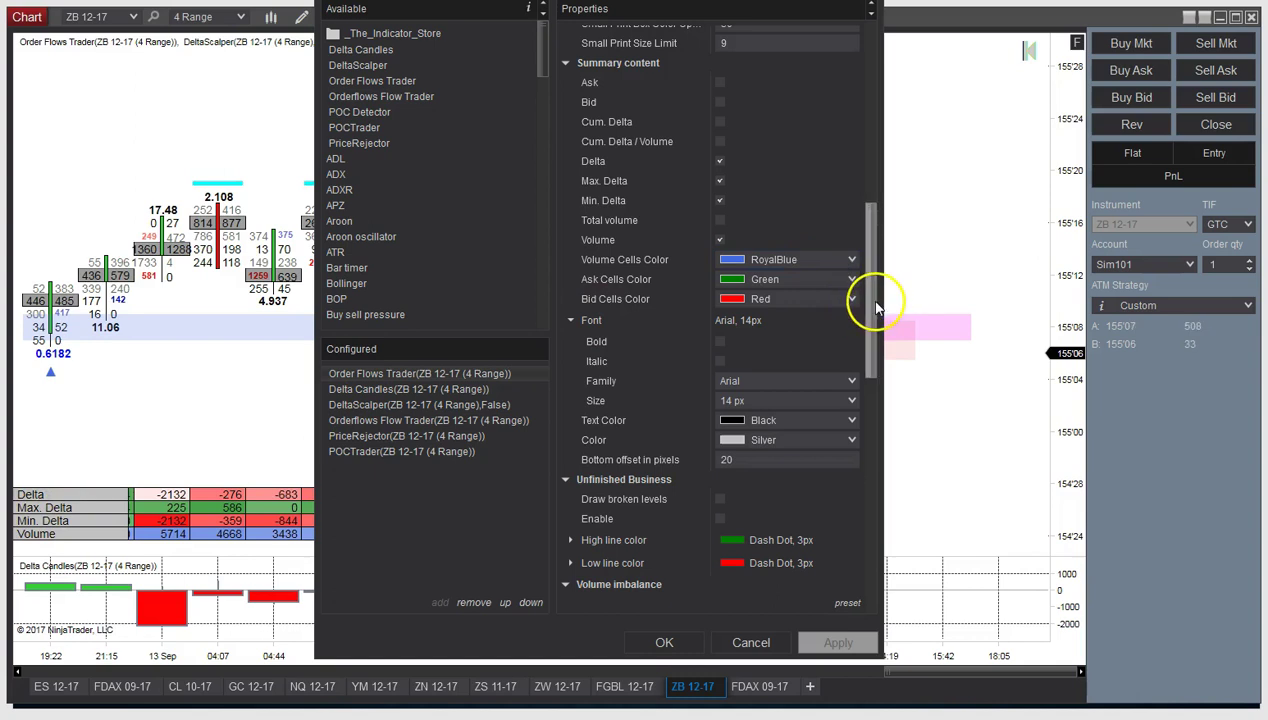
{"action": "left_click_drag", "start_coordinate": [874, 296], "coordinate": [870, 425]}
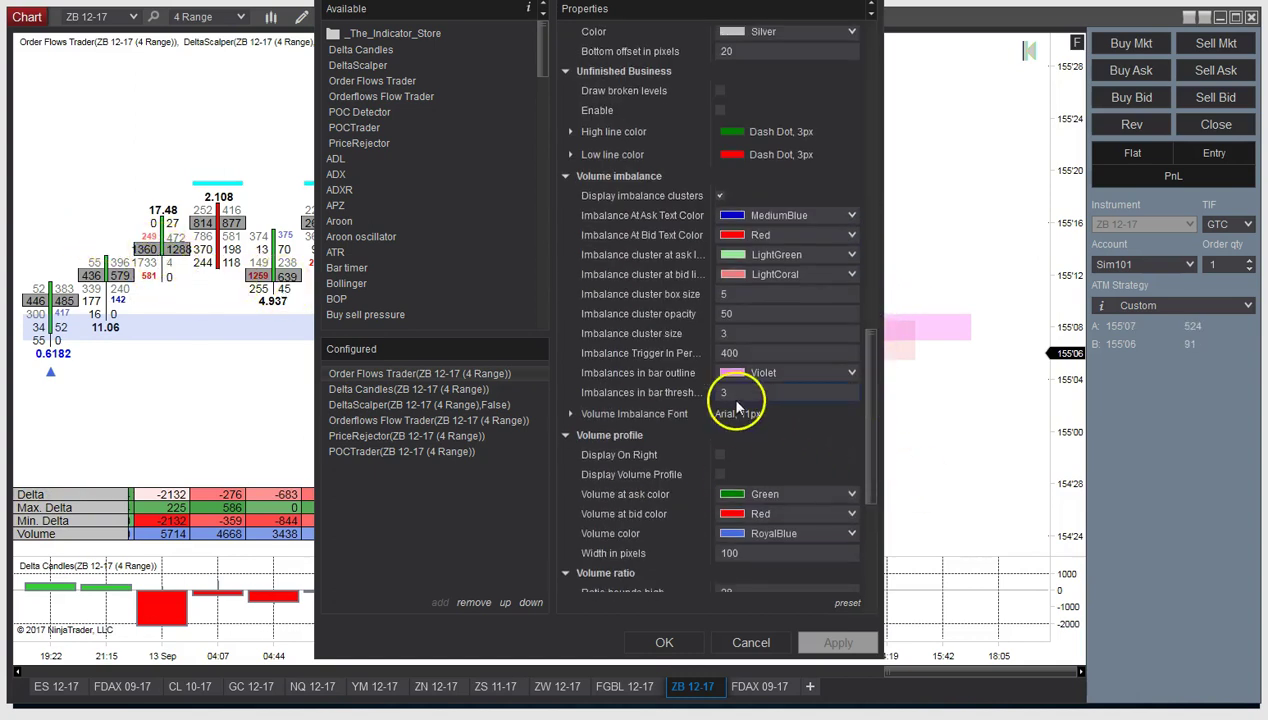
Make the Volume Imbalance font bold 14 px, apply, and close the Indicators dialog
{"action": "left_click", "coordinate": [569, 417]}
{"action": "left_click", "coordinate": [748, 494]}
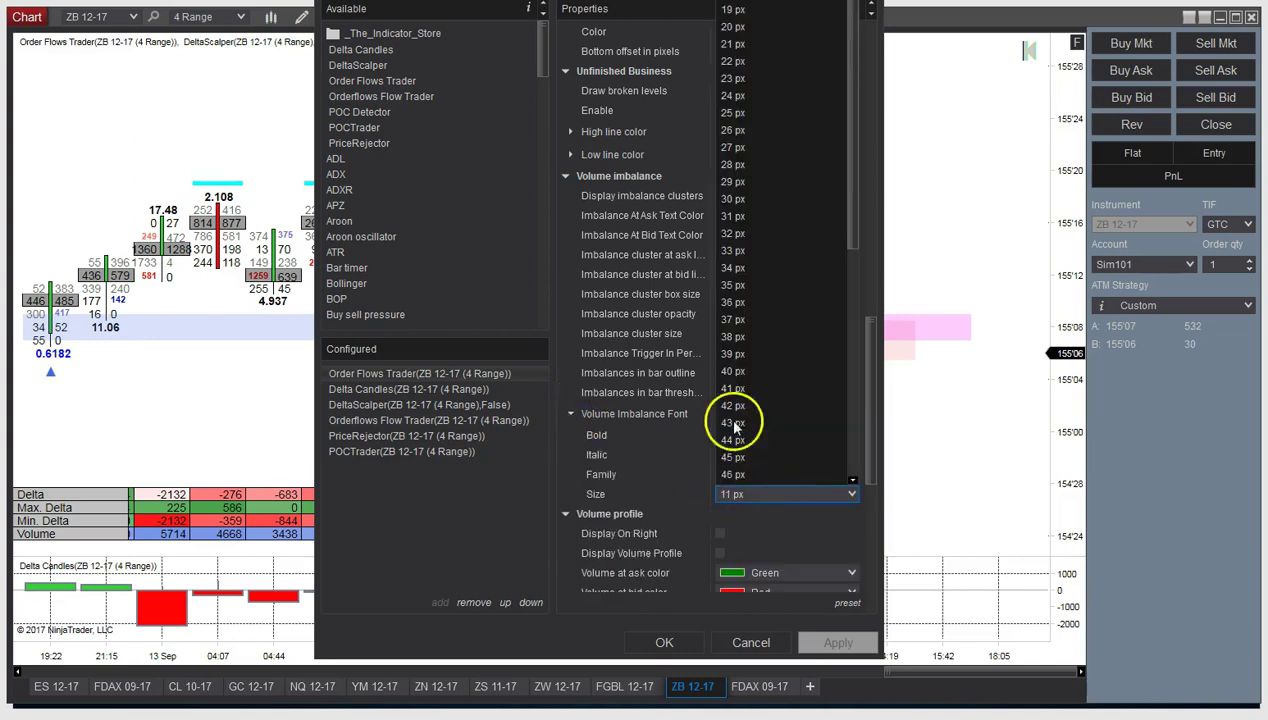
{"action": "left_click", "coordinate": [745, 62]}
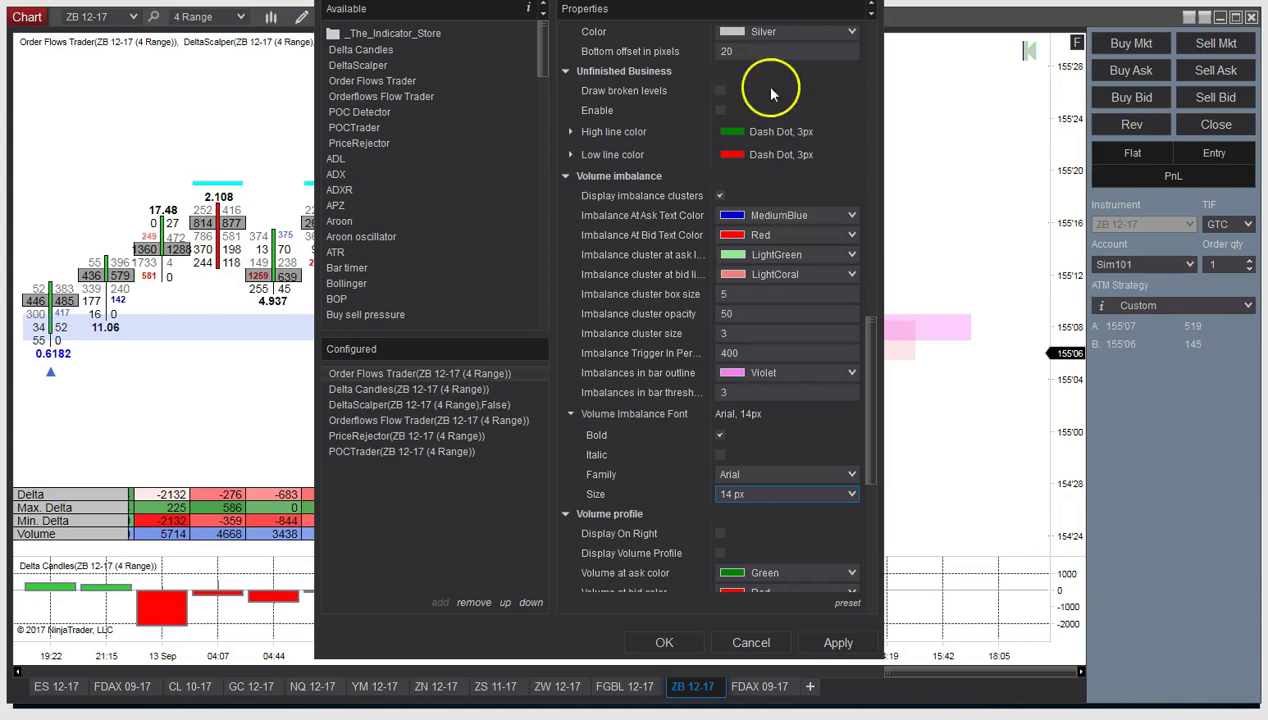
{"action": "left_click", "coordinate": [844, 644]}
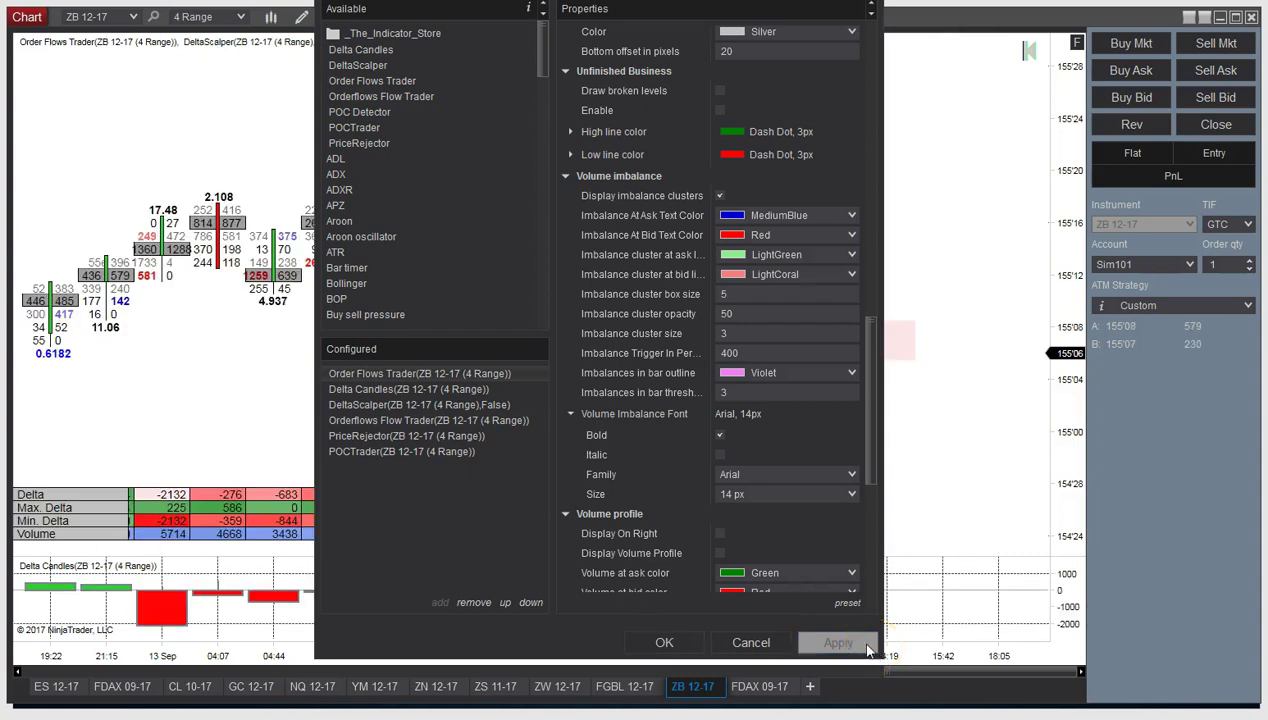
{"action": "left_click", "coordinate": [684, 643]}
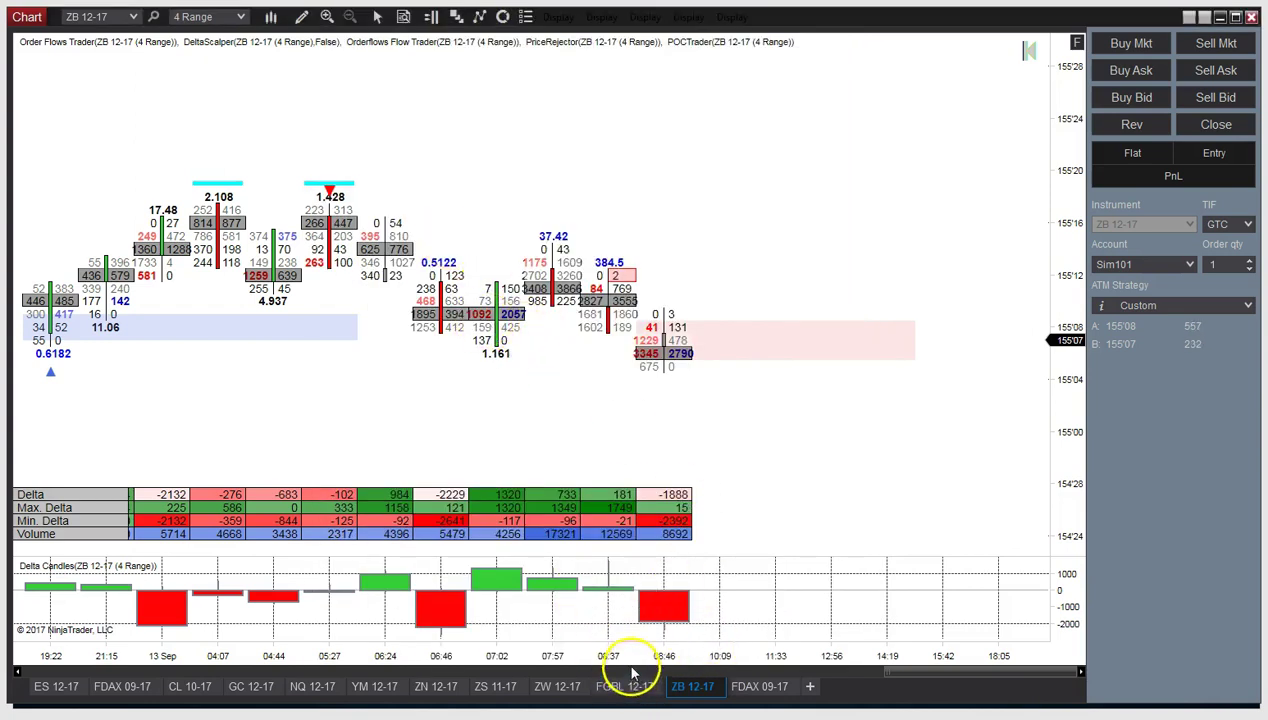
{"action": "left_click_drag", "start_coordinate": [615, 650], "coordinate": [538, 645]}
{"action": "scroll", "coordinate": [690, 430], "scroll_direction": "up", "scroll_amount": 3}
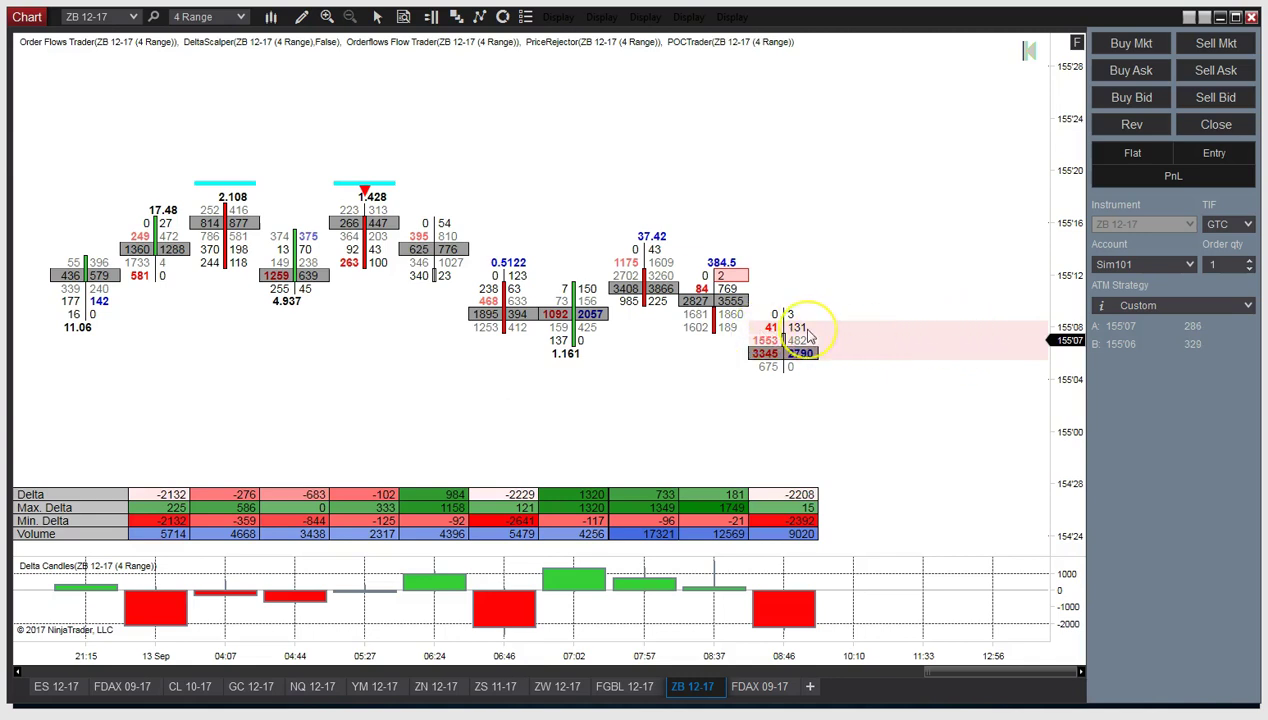
{"action": "scroll", "coordinate": [815, 338], "scroll_direction": "up", "scroll_amount": 3}
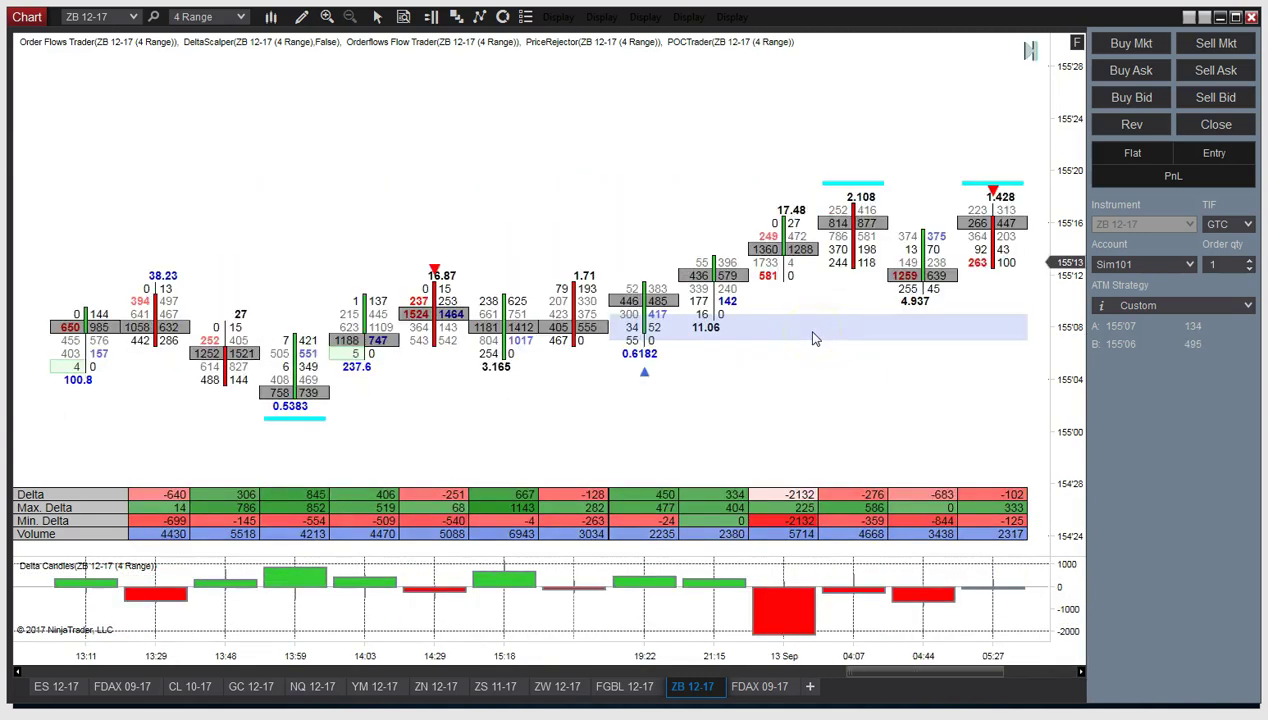
{"action": "scroll", "coordinate": [770, 342], "scroll_direction": "down", "scroll_amount": 3}
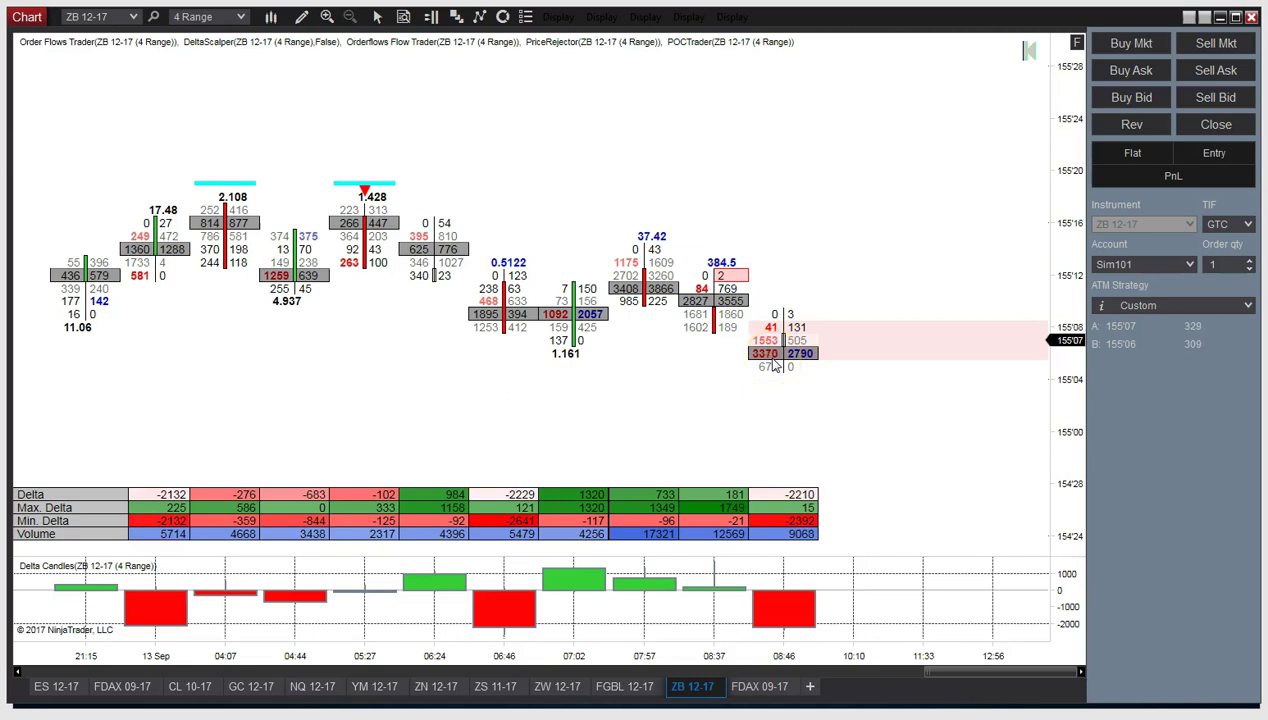
{"action": "left_click", "coordinate": [776, 367]}
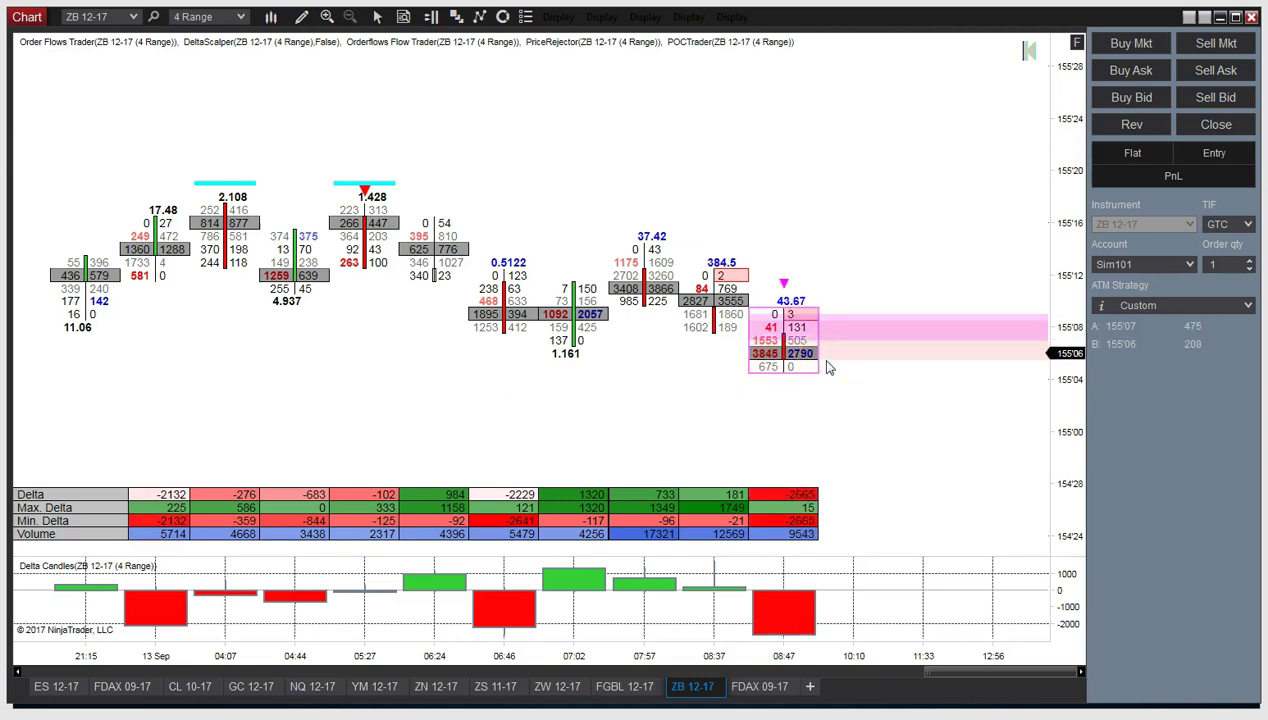
{"action": "left_click", "coordinate": [807, 356]}
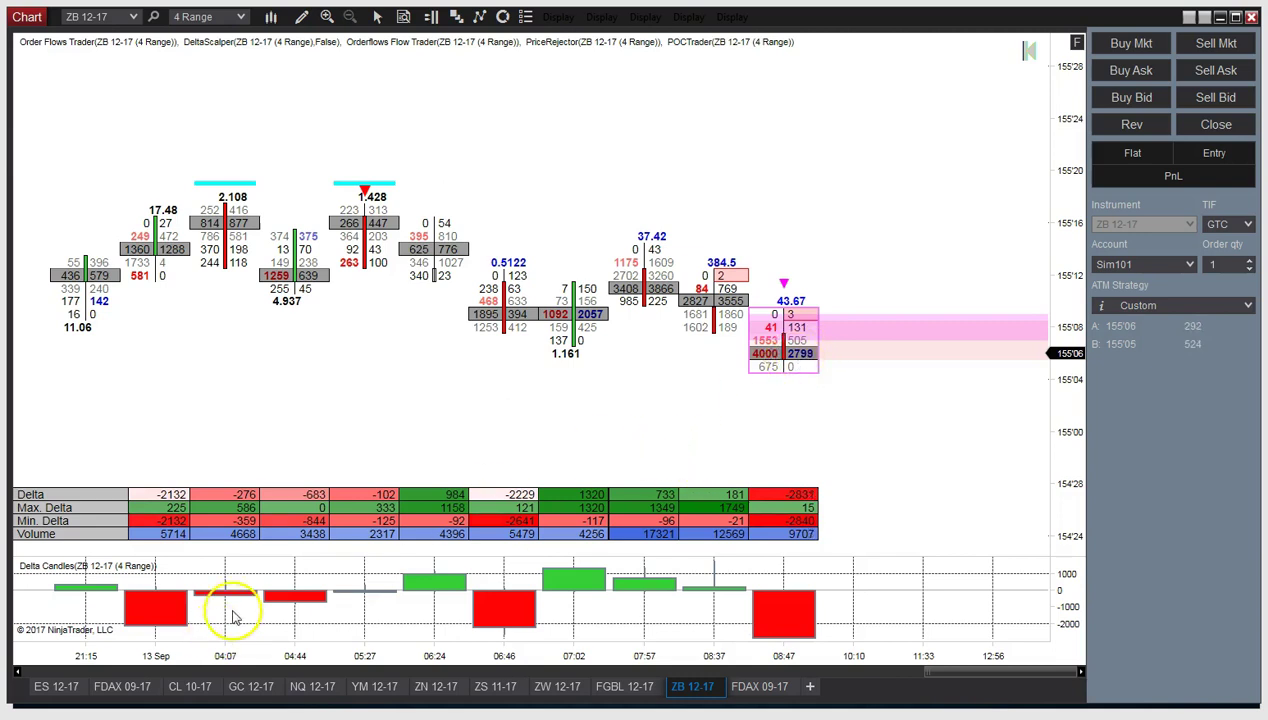
Show the FDAX 09-17 chart, scroll back to earlier bars, and stretch the price scale
{"action": "left_click", "coordinate": [111, 699]}
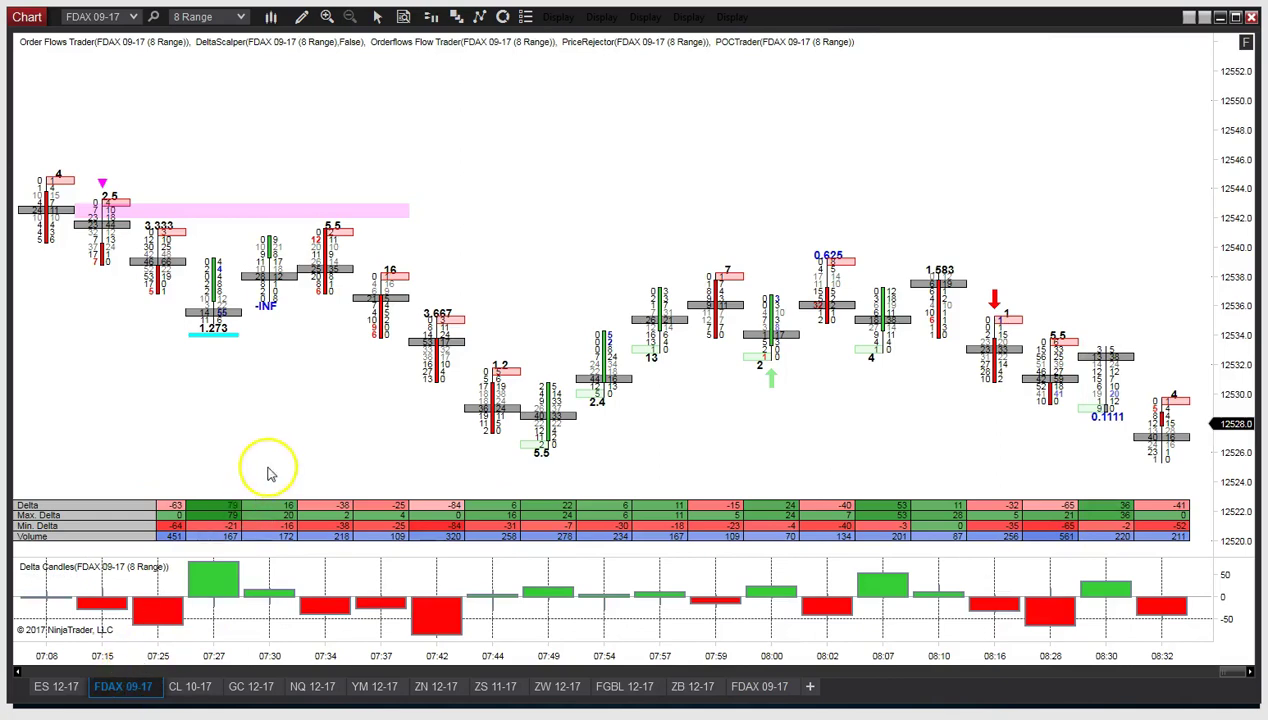
{"action": "scroll", "coordinate": [400, 410], "scroll_direction": "up", "scroll_amount": 6}
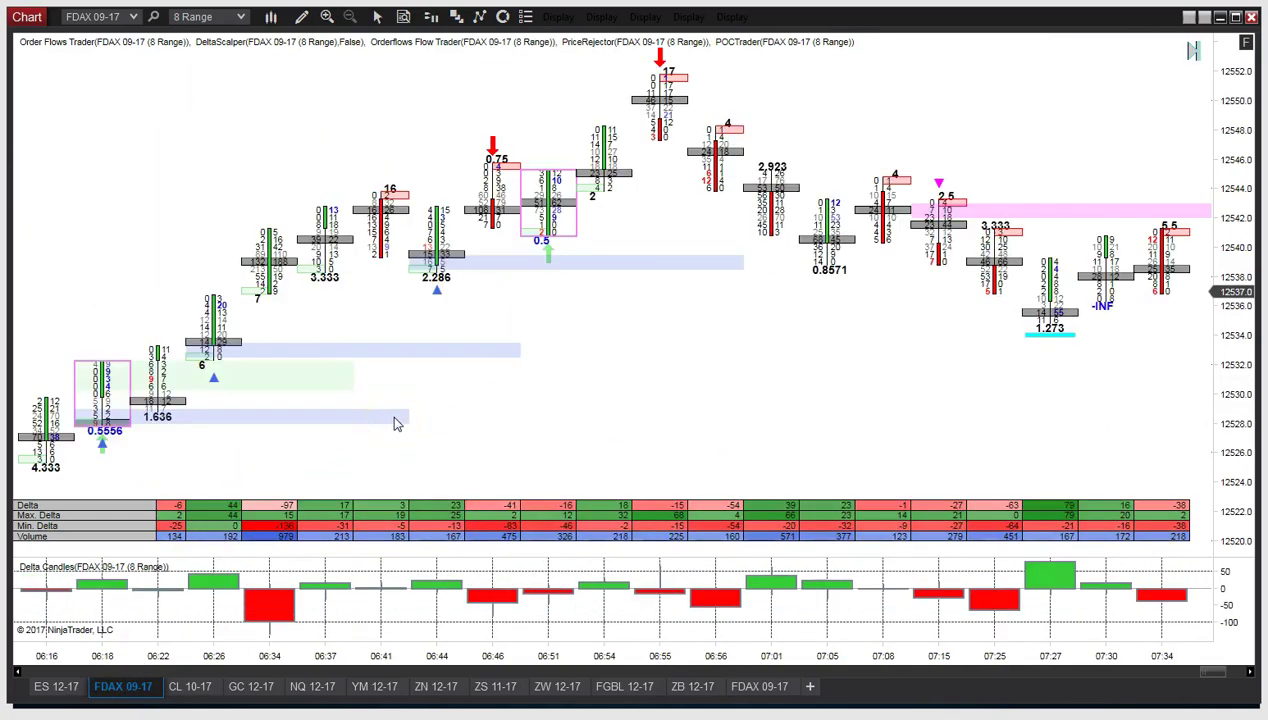
{"action": "scroll", "coordinate": [395, 423], "scroll_direction": "up", "scroll_amount": 6}
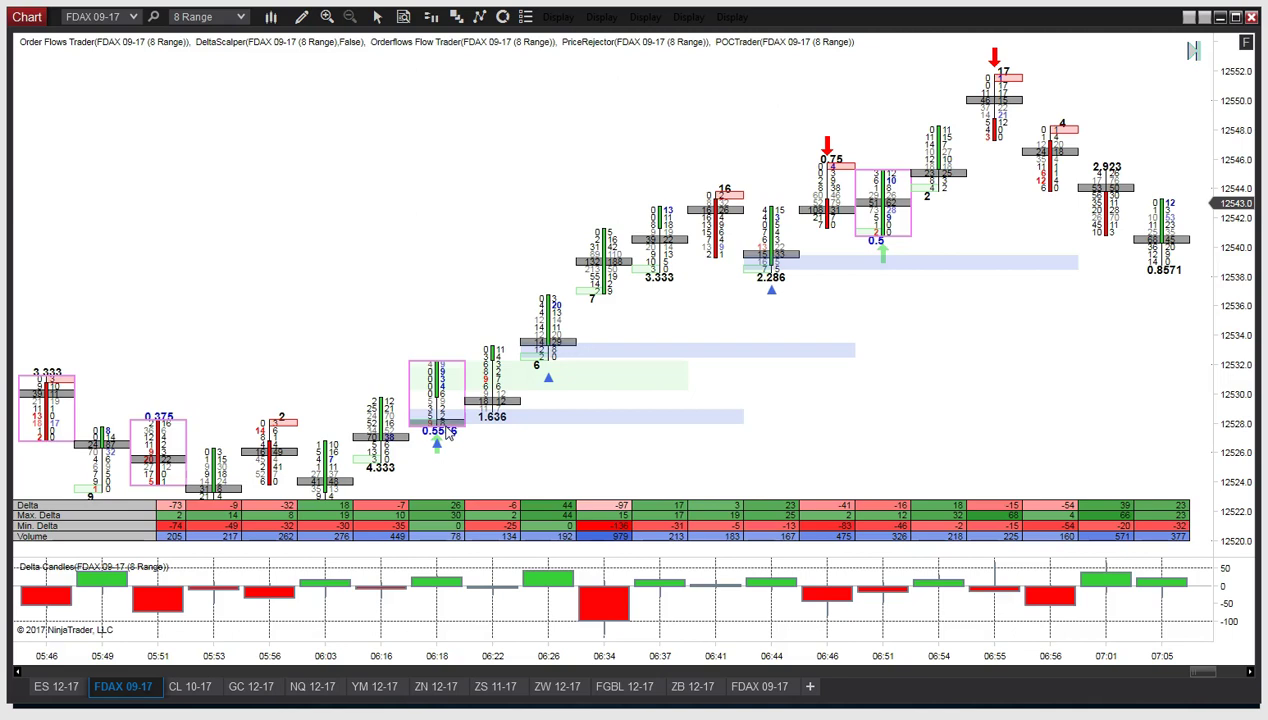
{"action": "scroll", "coordinate": [410, 477], "scroll_direction": "up", "scroll_amount": 5}
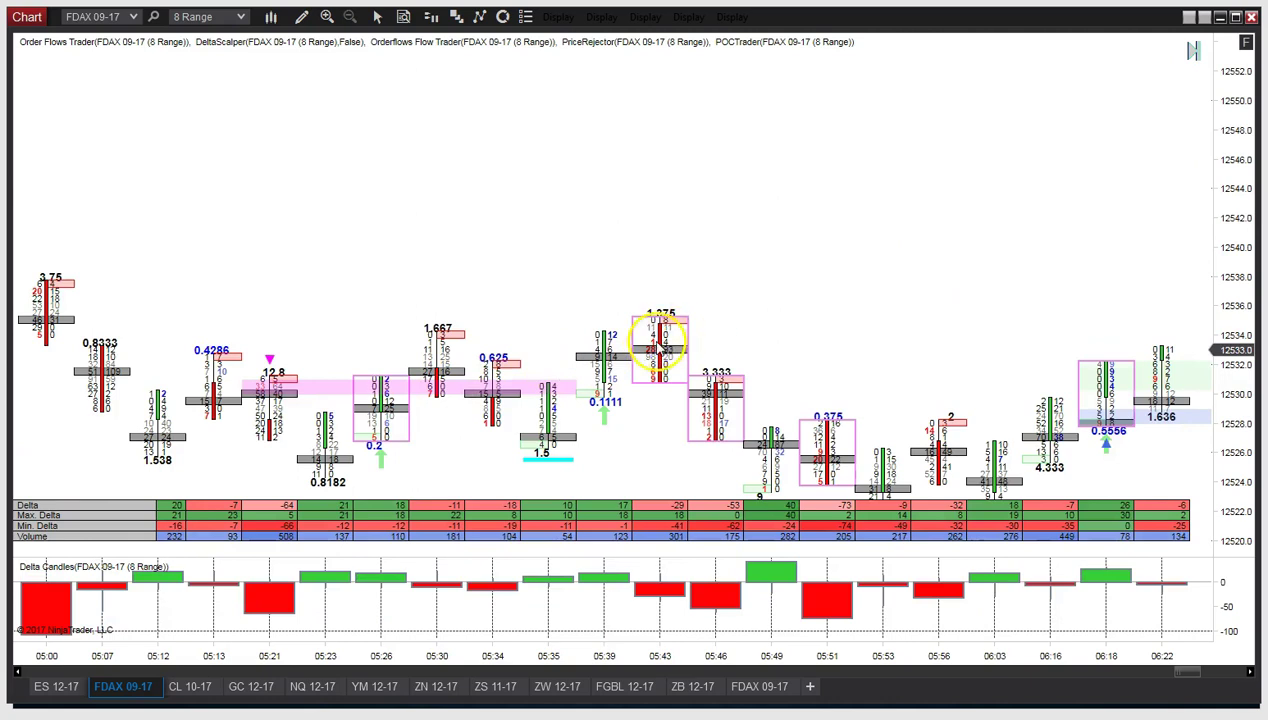
{"action": "left_click_drag", "start_coordinate": [1225, 400], "coordinate": [1237, 375]}
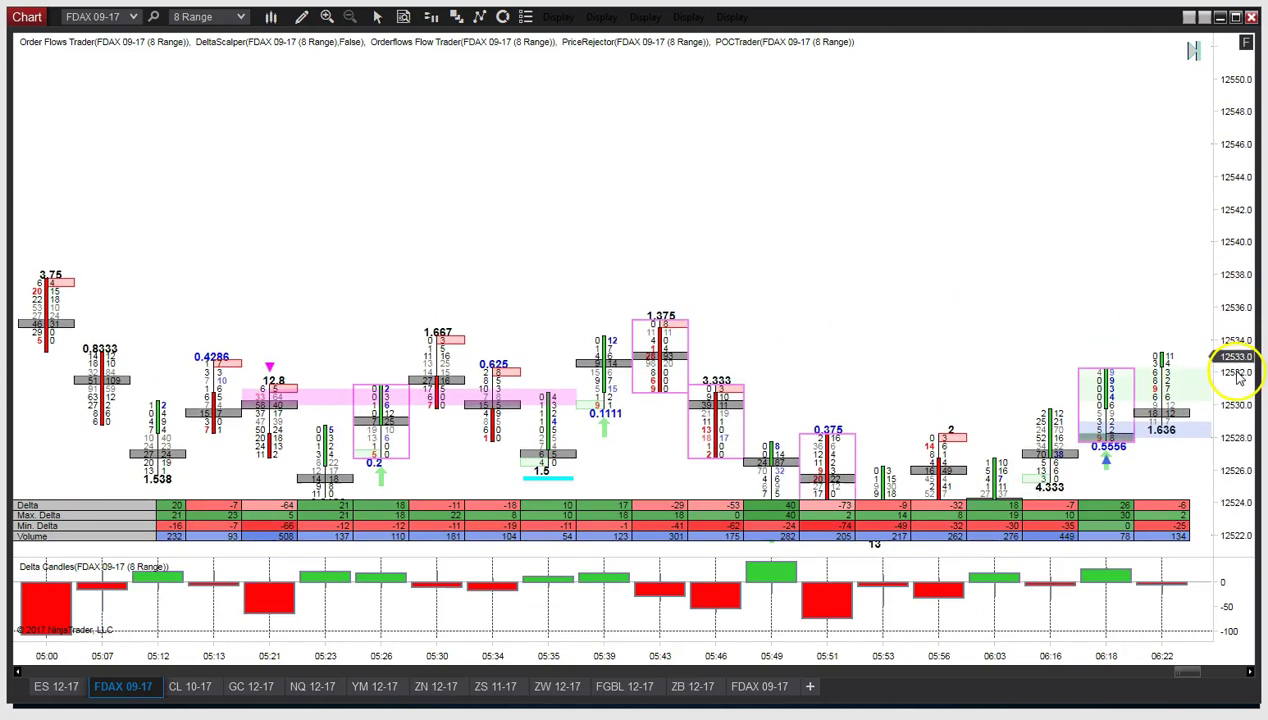
Check the ZB 12-17 chart, then return to FDAX 09-17 and rescale its price axis
{"action": "left_click", "coordinate": [763, 690]}
{"action": "left_click", "coordinate": [684, 689]}
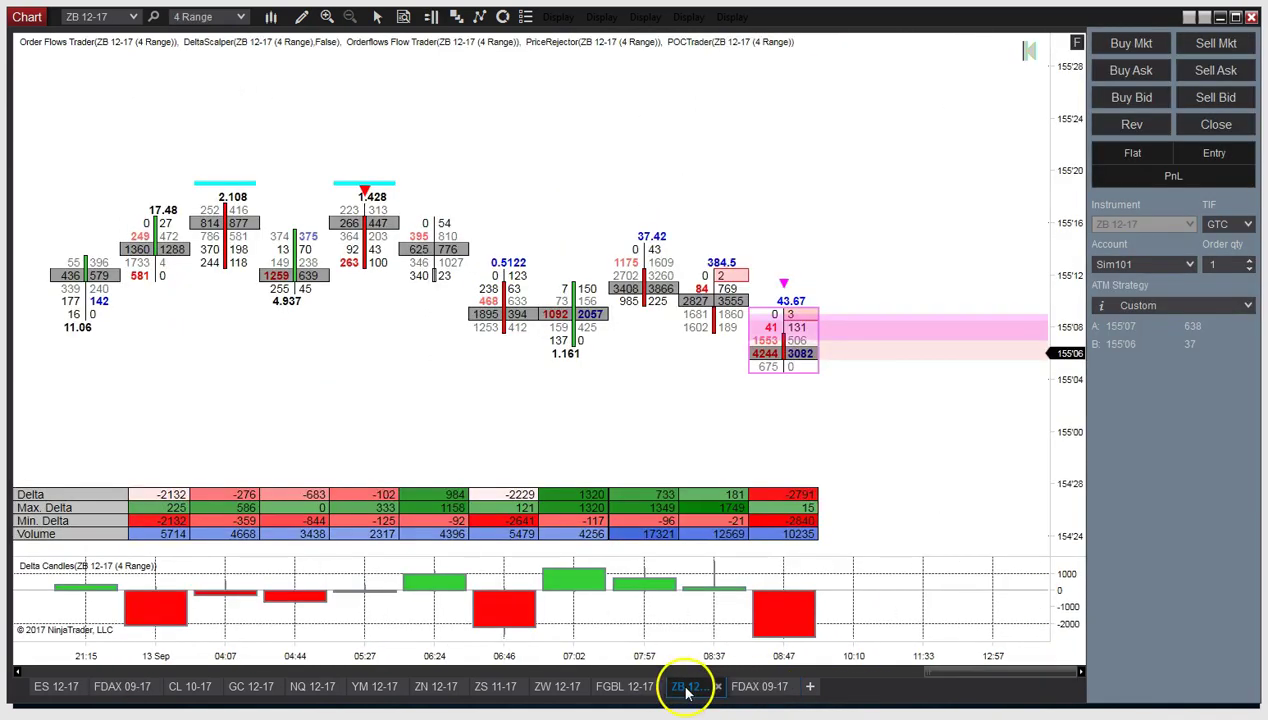
{"action": "left_click", "coordinate": [760, 690]}
{"action": "left_click", "coordinate": [684, 687]}
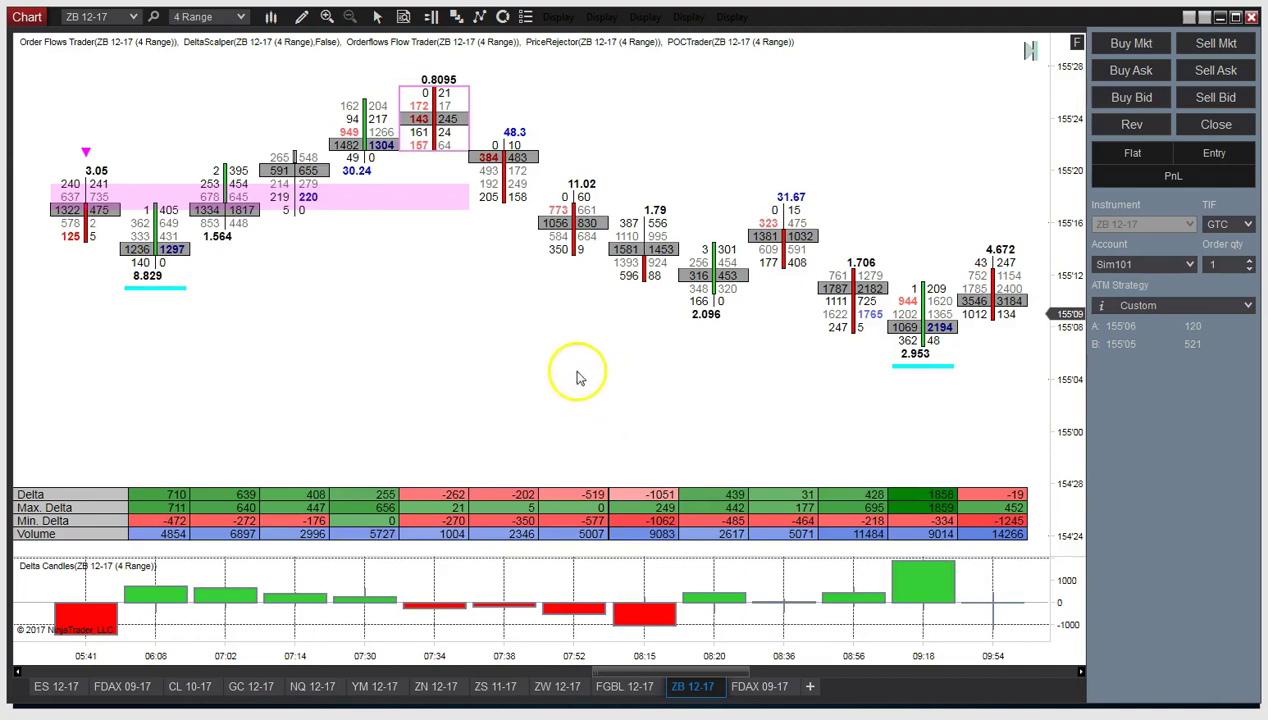
{"action": "left_click", "coordinate": [106, 688]}
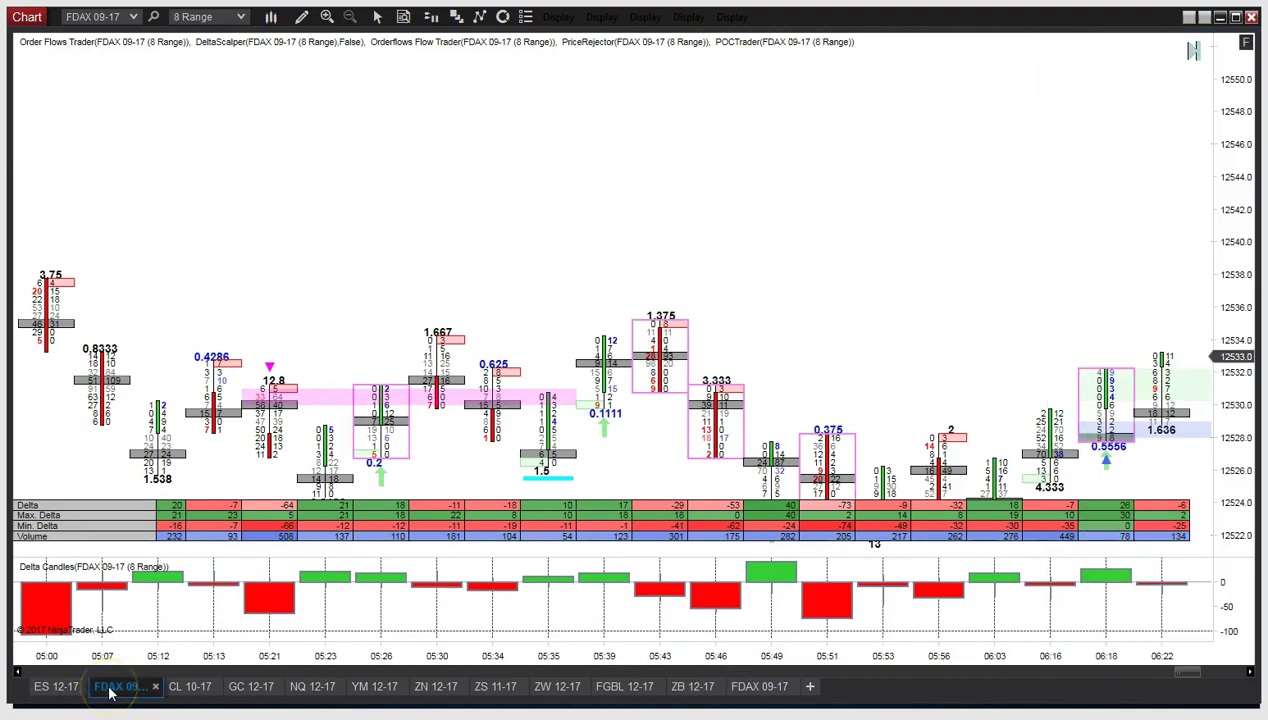
{"action": "mouse_move", "coordinate": [1236, 392]}
{"action": "left_mouse_down"}
{"action": "mouse_move", "coordinate": [1203, 212]}
{"action": "mouse_move", "coordinate": [1245, 355]}
{"action": "mouse_move", "coordinate": [1237, 408]}
{"action": "left_mouse_up"}
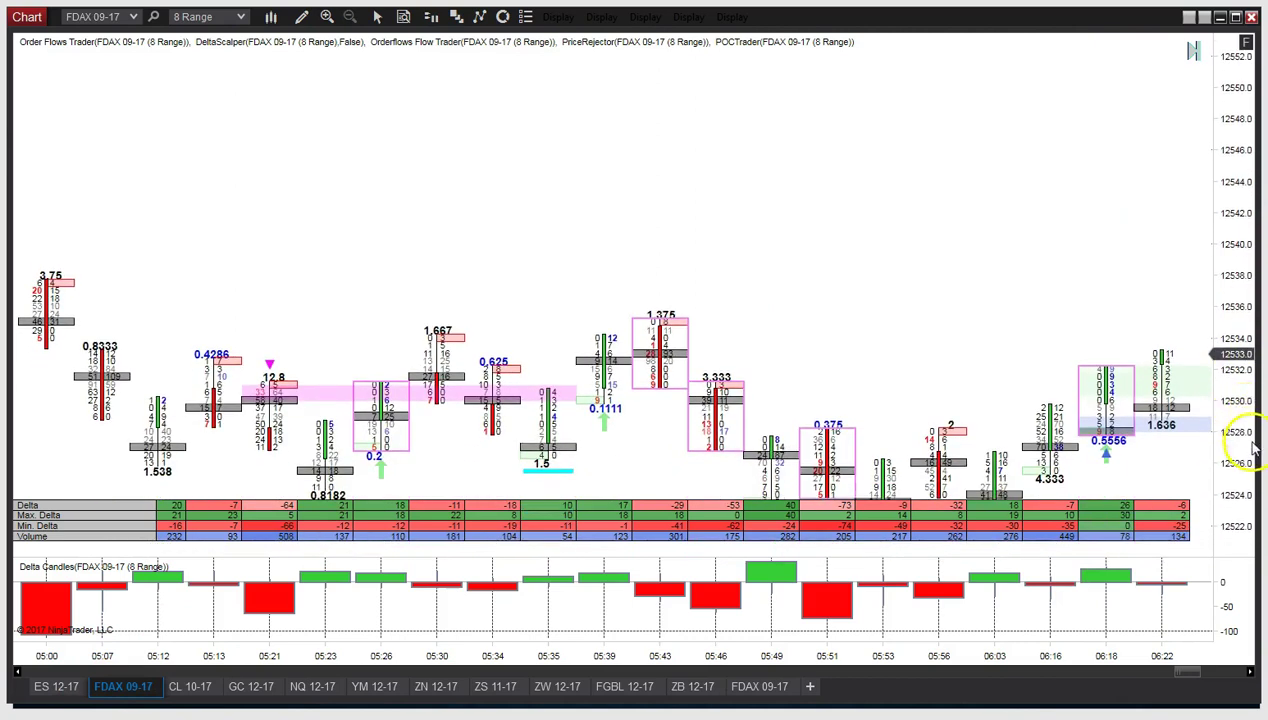
{"action": "left_click_drag", "start_coordinate": [1240, 458], "coordinate": [1211, 334]}
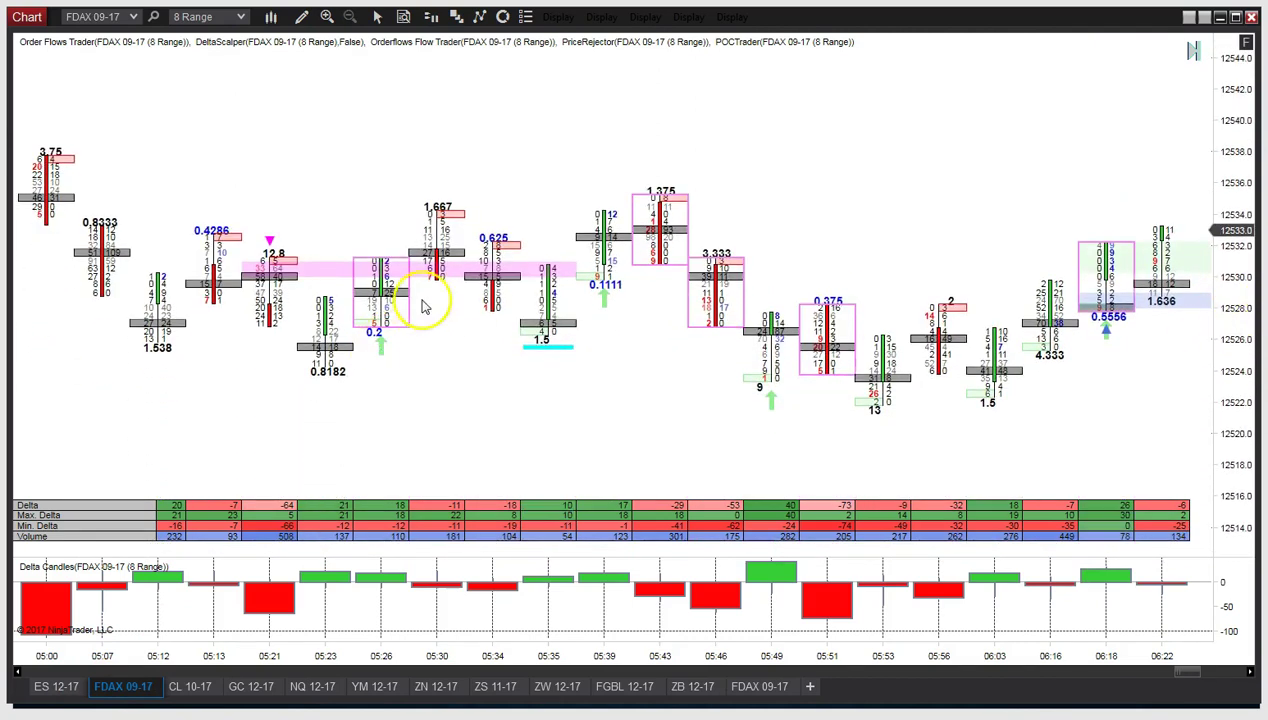
Look over the chart's right-click options and sharing options, then dismiss them
{"action": "right_click", "coordinate": [395, 268]}
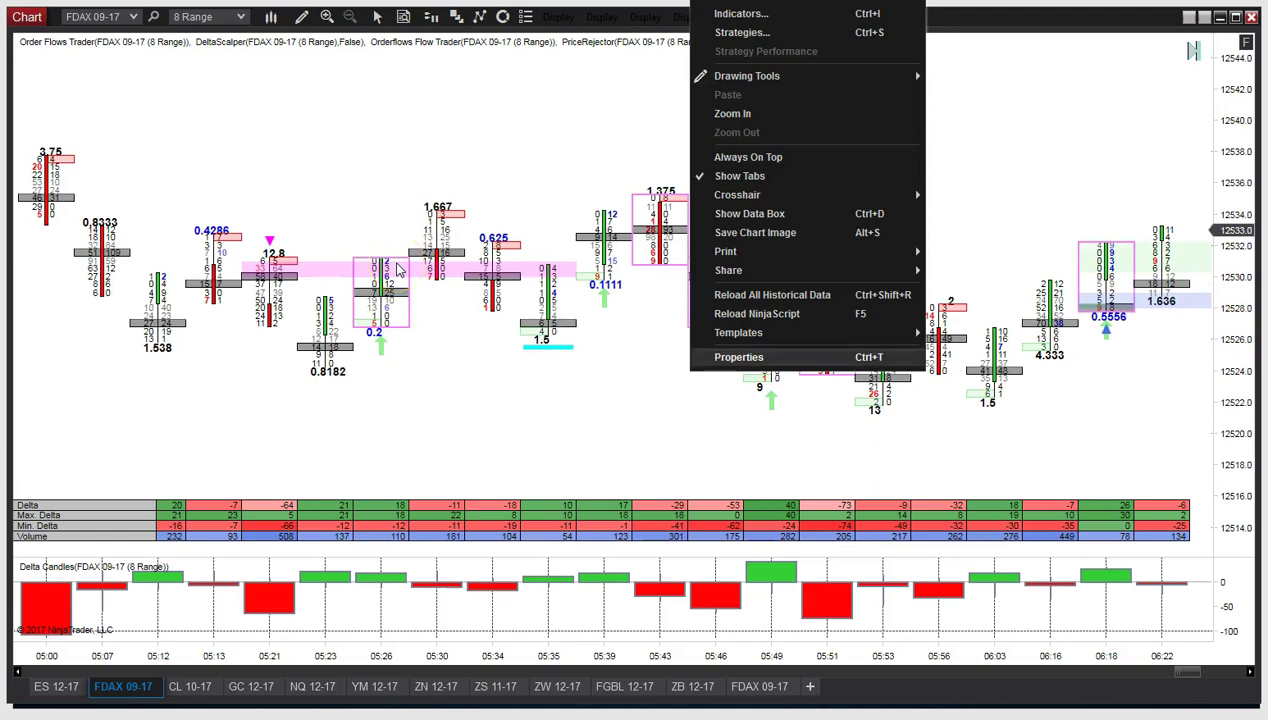
{"action": "left_click", "coordinate": [787, 274]}
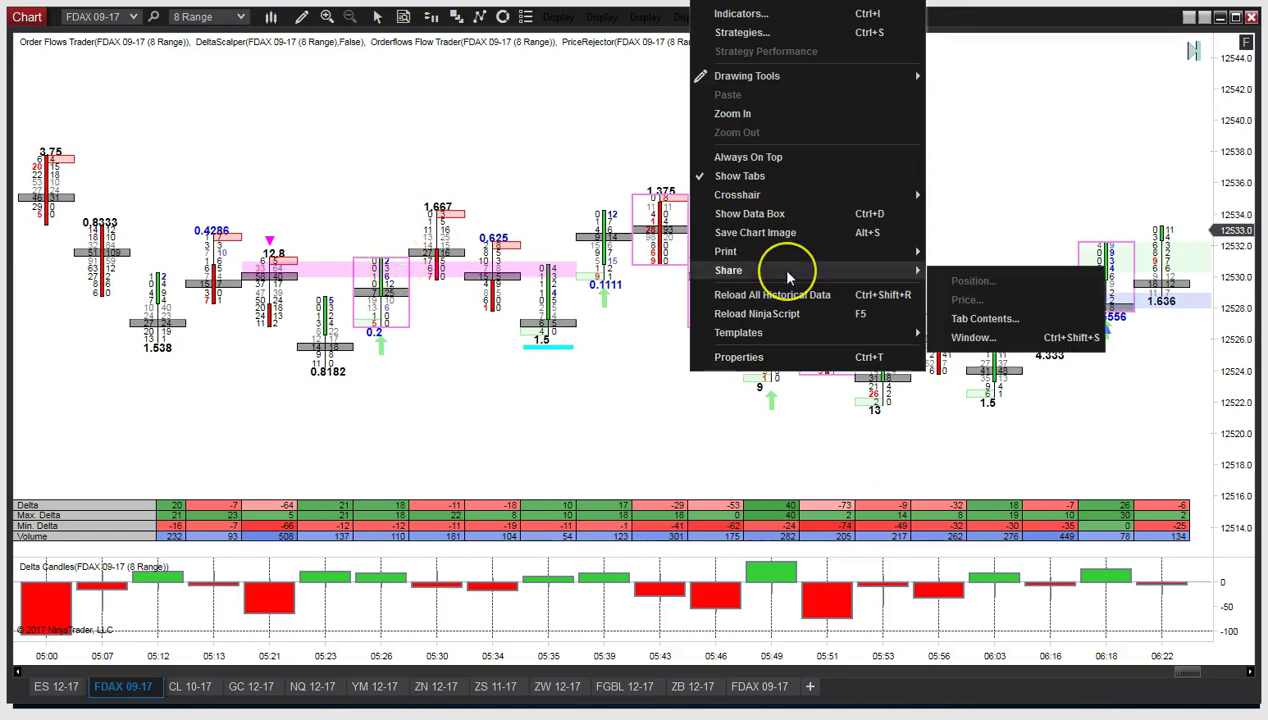
{"action": "left_click", "coordinate": [757, 12]}
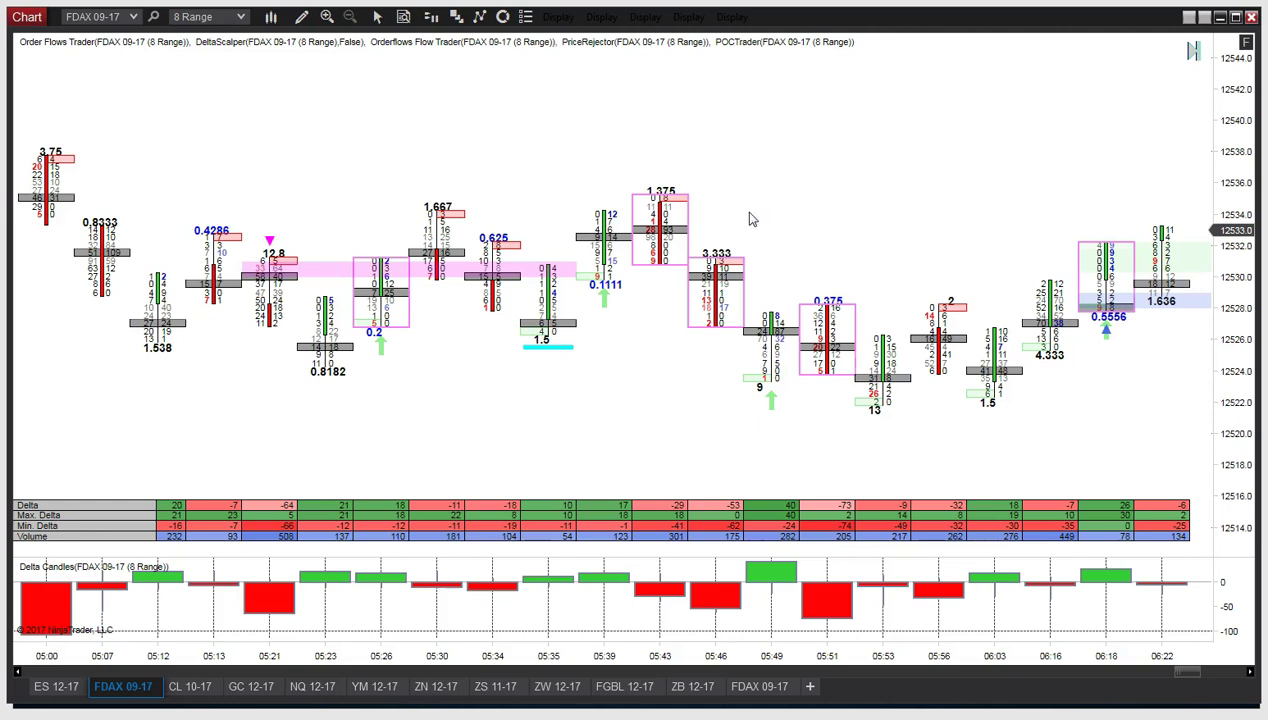
In the Indicators dialog, set the Order Flows Trader ladder font size to 14 px
{"action": "key", "text": "ctrl+i"}
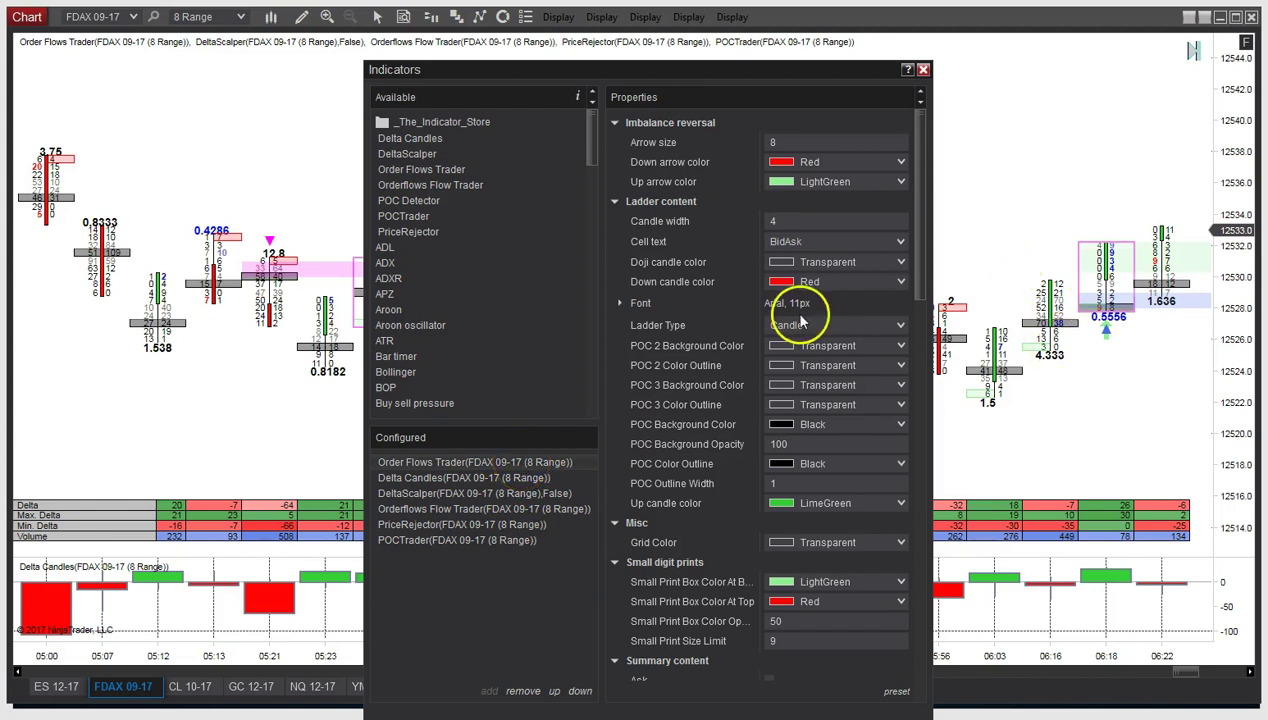
{"action": "left_click", "coordinate": [620, 304]}
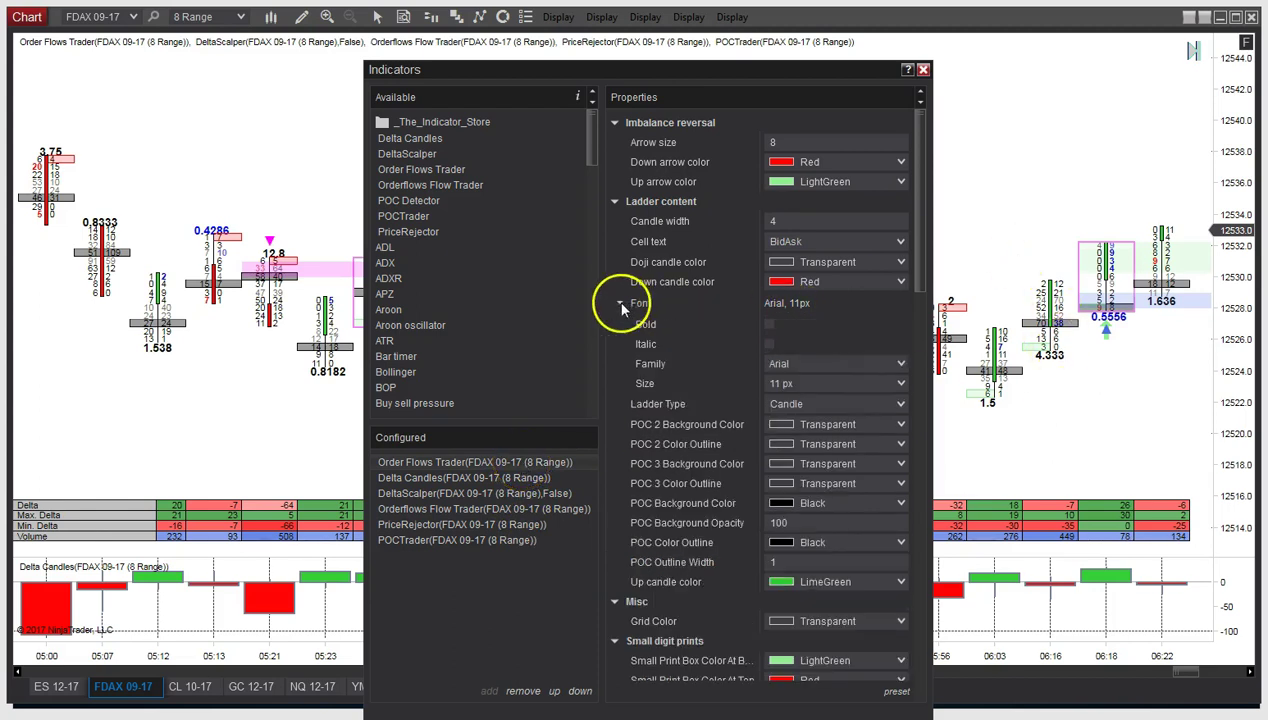
{"action": "left_click", "coordinate": [821, 383]}
{"action": "scroll", "coordinate": [800, 100], "scroll_direction": "up", "scroll_amount": 2}
{"action": "left_click", "coordinate": [800, 9]}
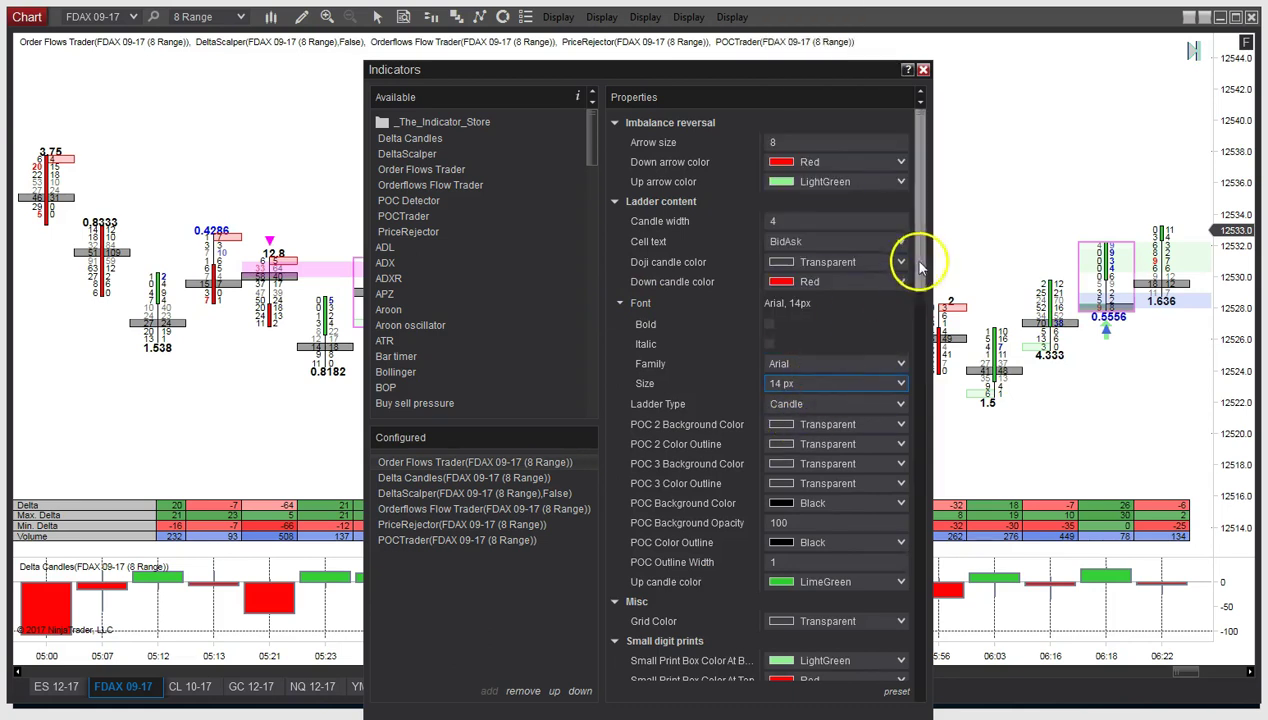
{"action": "scroll", "coordinate": [910, 358], "scroll_direction": "down", "scroll_amount": 5}
{"action": "scroll", "coordinate": [910, 358], "scroll_direction": "down", "scroll_amount": 5}
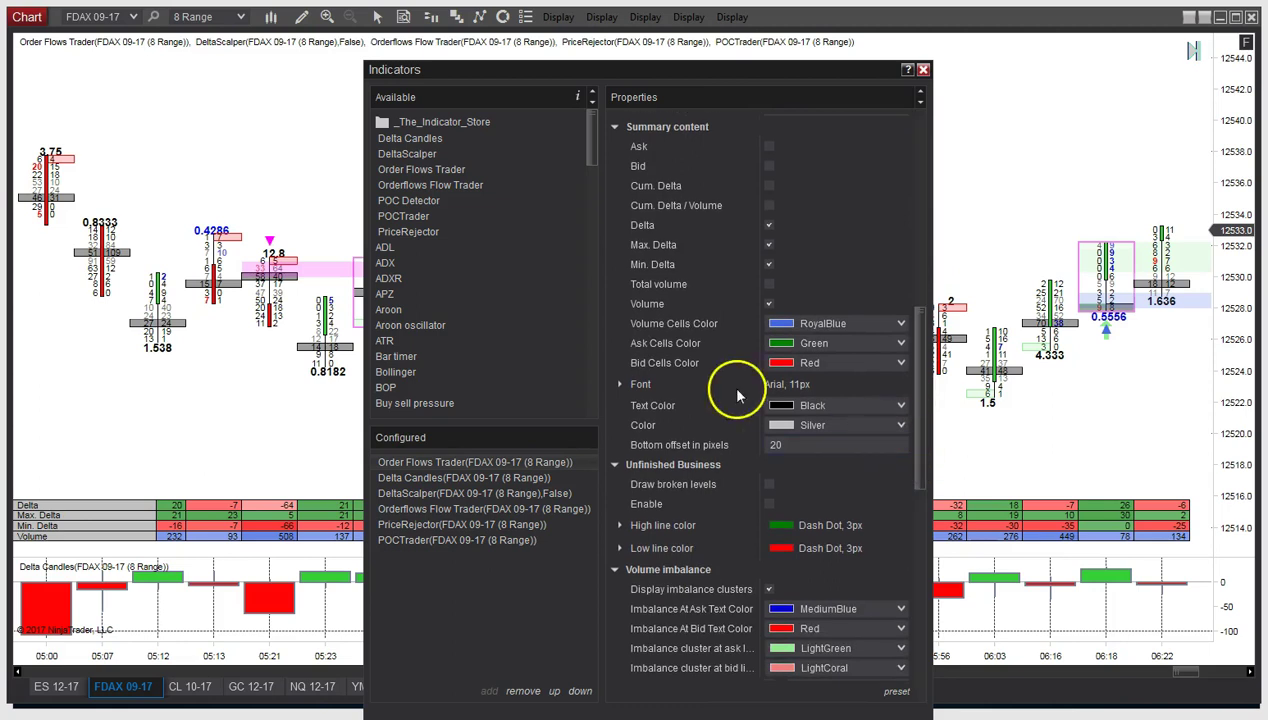
Set the summary content font size to 14 px
{"action": "left_click", "coordinate": [619, 384]}
{"action": "left_click", "coordinate": [770, 466]}
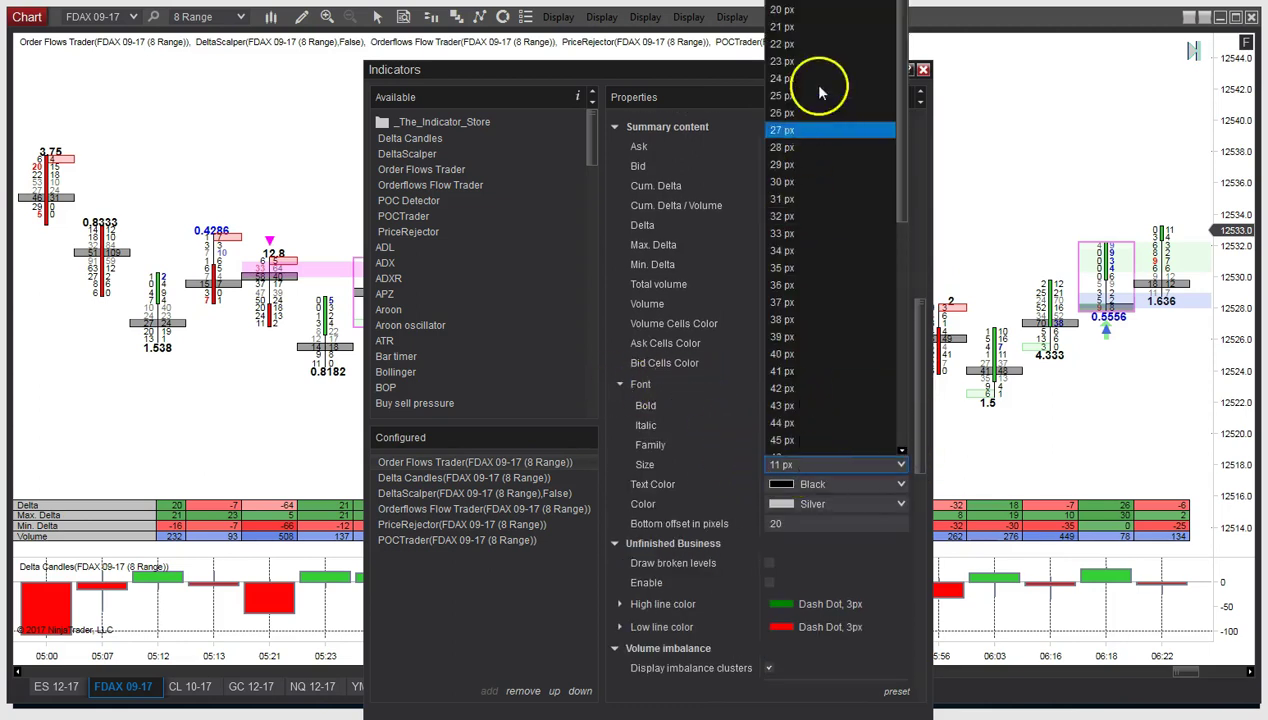
{"action": "left_click", "coordinate": [900, 68]}
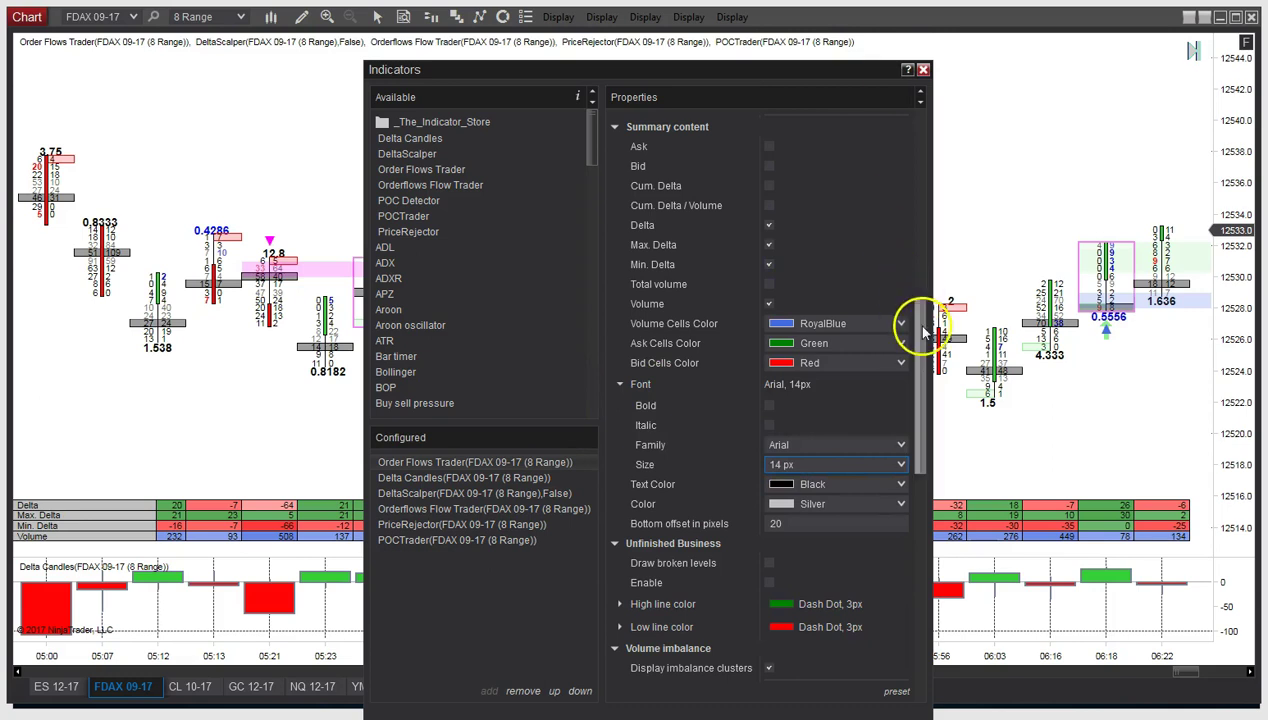
{"action": "left_click_drag", "start_coordinate": [911, 320], "coordinate": [918, 467]}
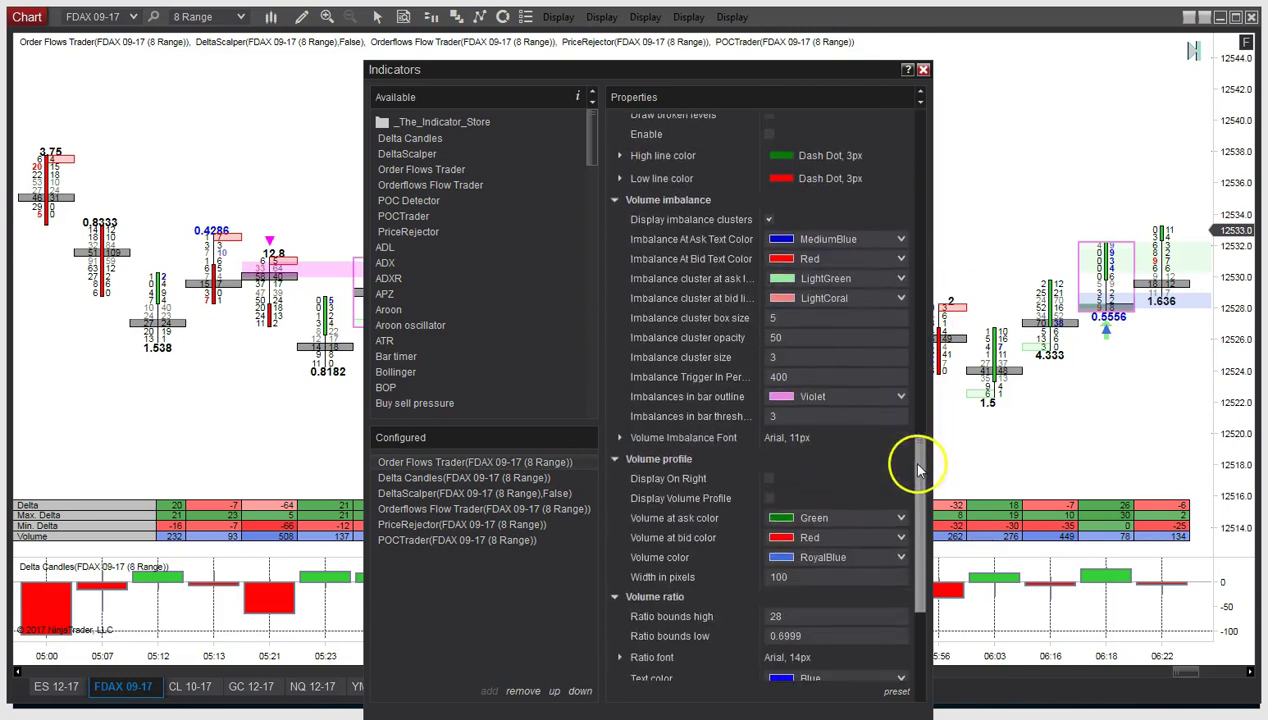
Set the Volume Imbalance font to 14 px, then apply and confirm the indicator settings
{"action": "left_click", "coordinate": [619, 437]}
{"action": "left_click", "coordinate": [870, 517]}
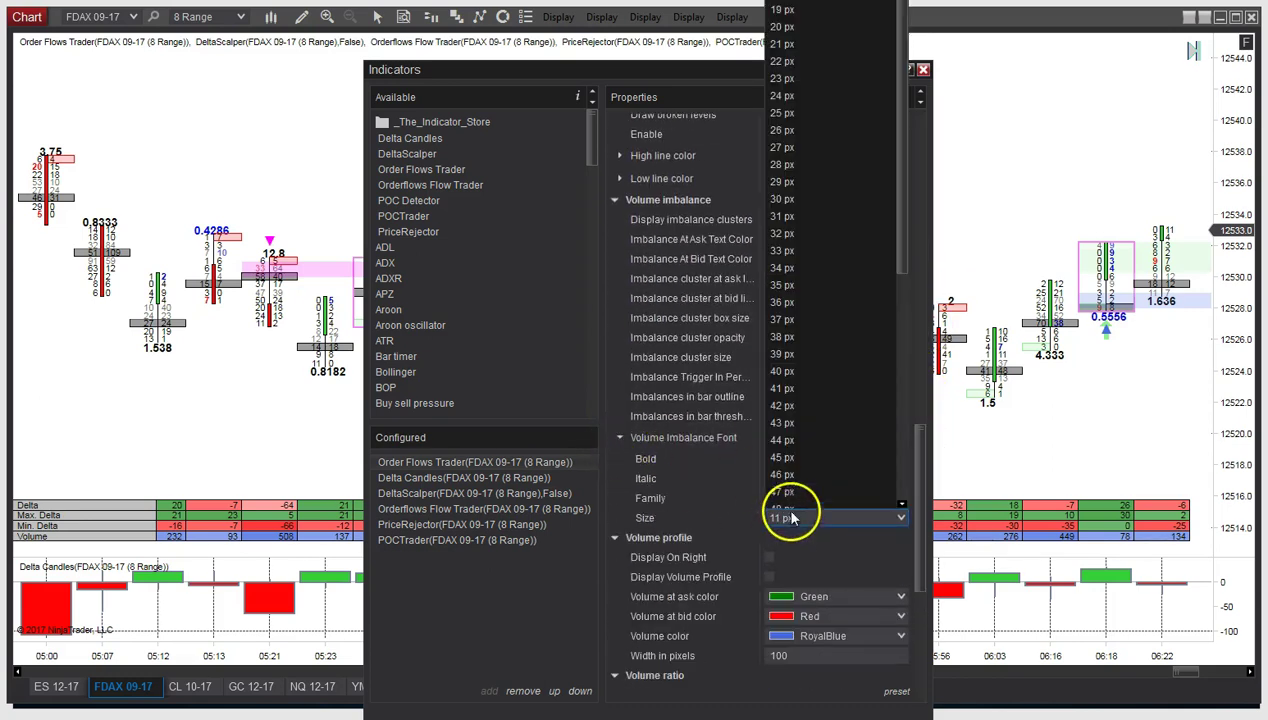
{"action": "scroll", "coordinate": [784, 100], "scroll_direction": "up", "scroll_amount": 2}
{"action": "left_click", "coordinate": [784, 23]}
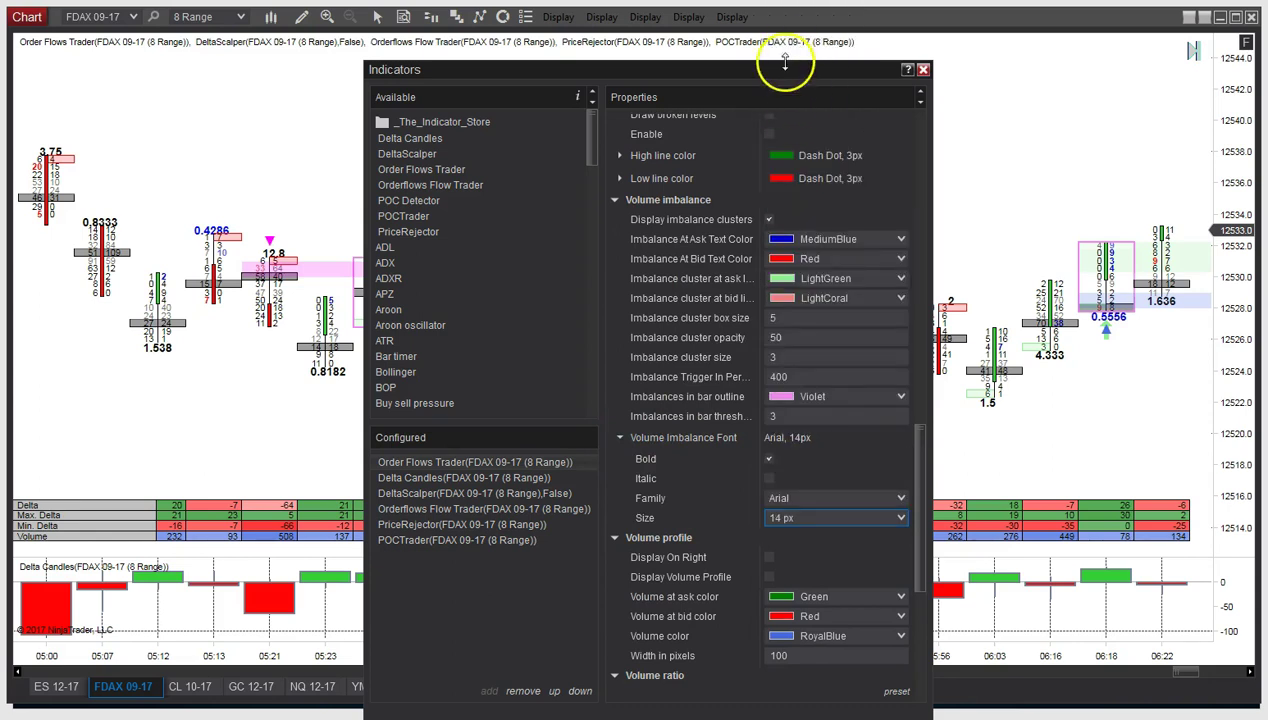
{"action": "left_click", "coordinate": [800, 622]}
{"action": "left_click", "coordinate": [633, 624]}
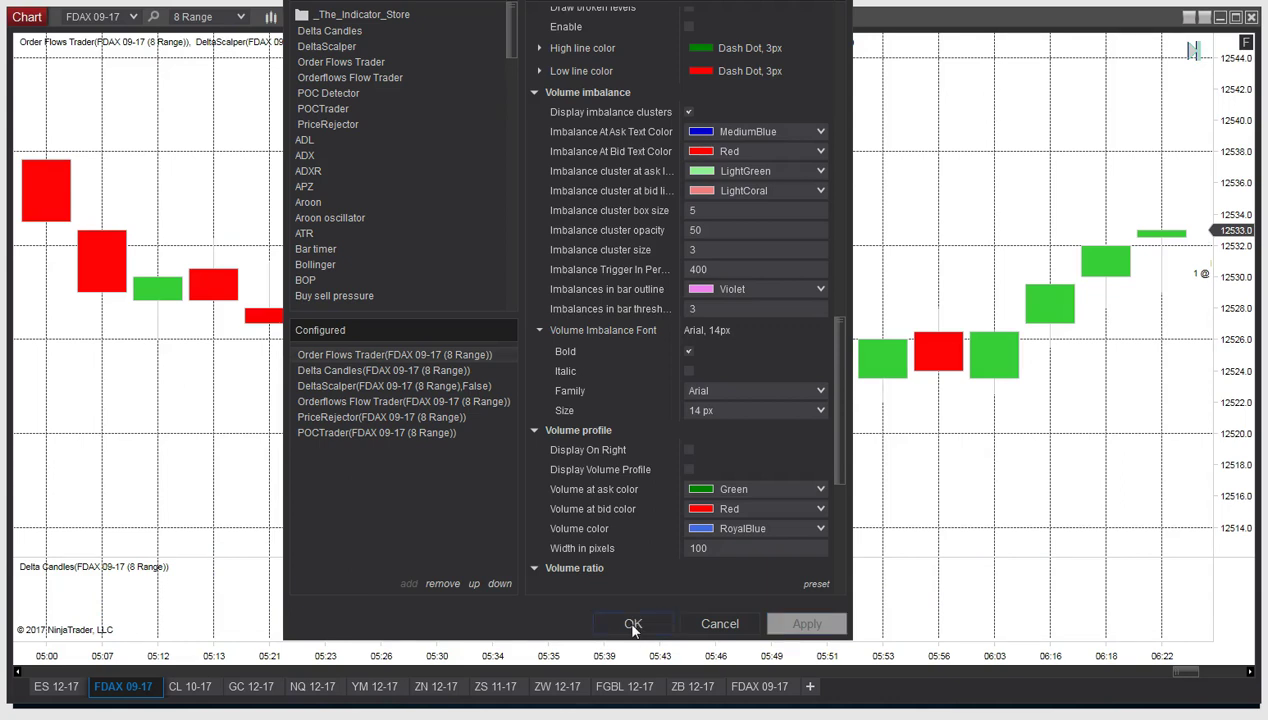
{"action": "left_click", "coordinate": [633, 624]}
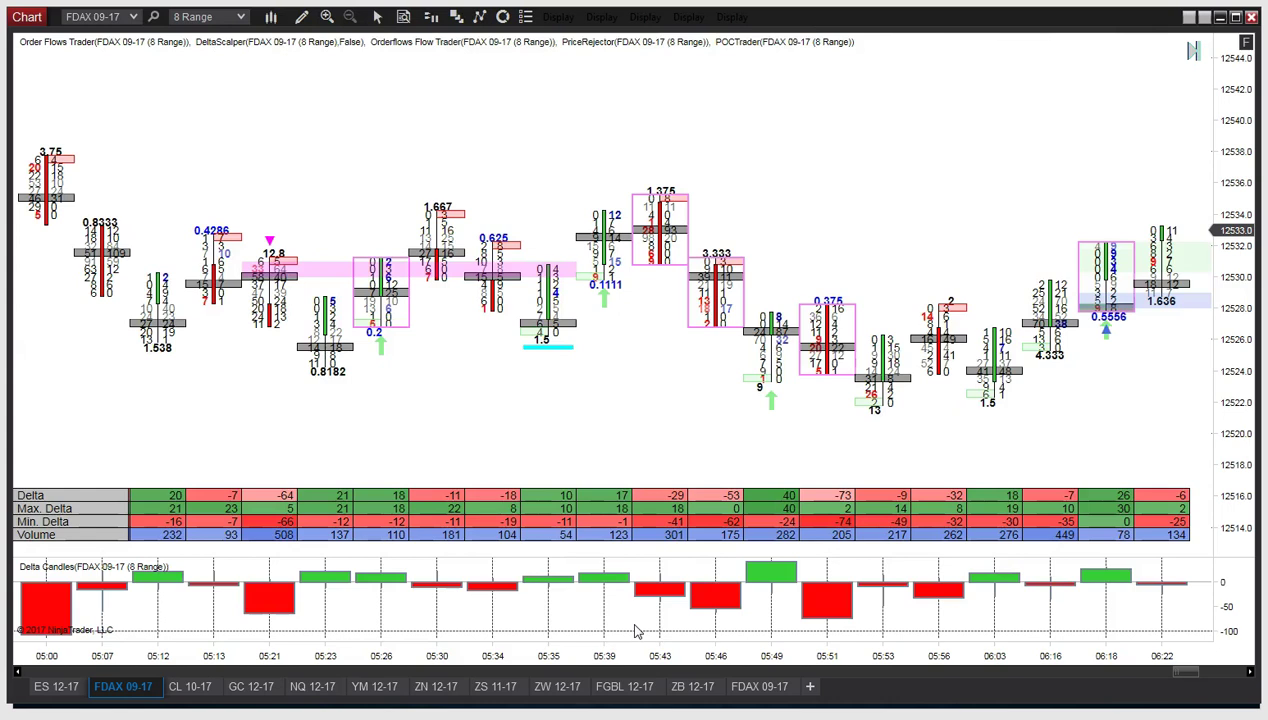
{"action": "left_click_drag", "start_coordinate": [1212, 425], "coordinate": [1225, 343]}
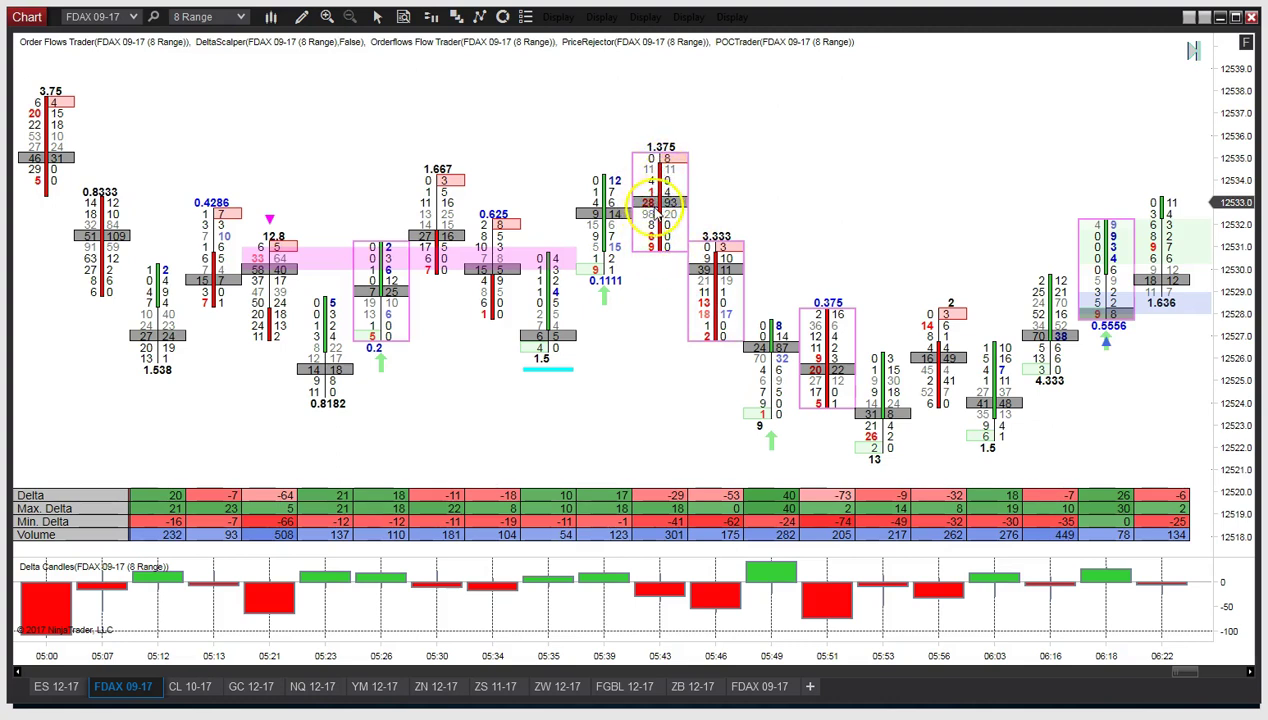
{"action": "scroll", "coordinate": [650, 418], "scroll_direction": "down", "scroll_amount": 6}
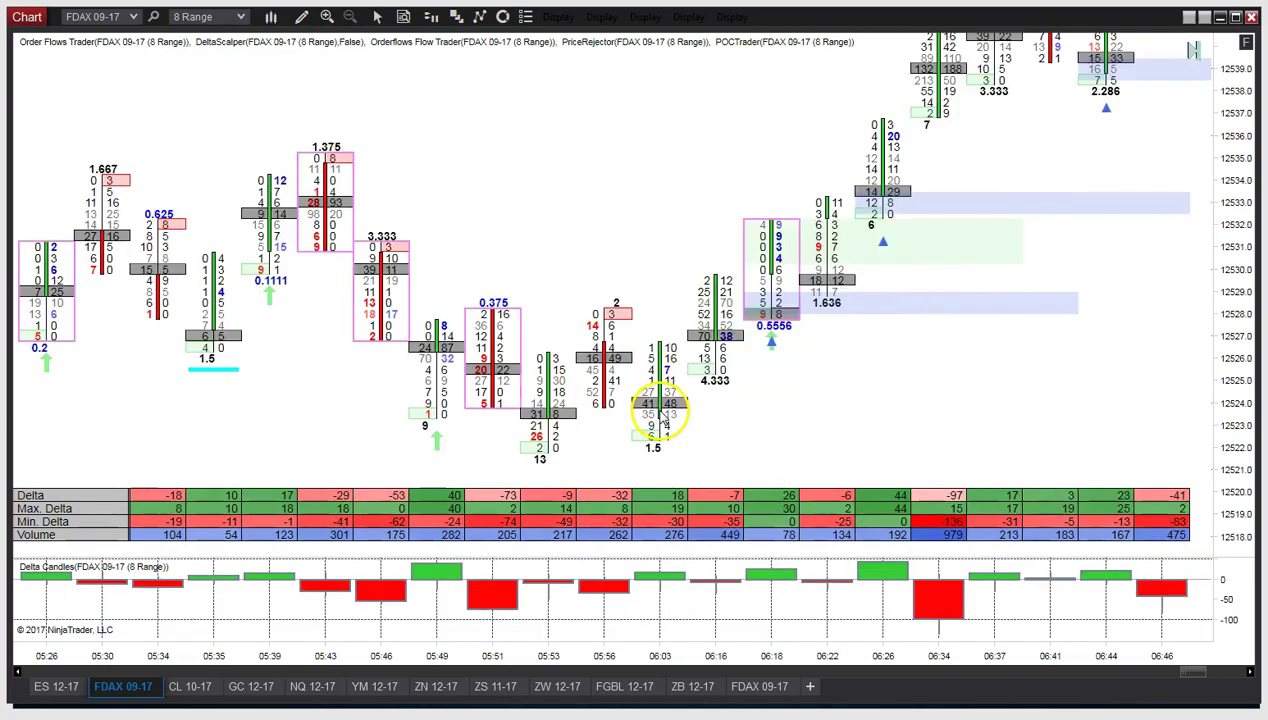
{"action": "scroll", "coordinate": [660, 418], "scroll_direction": "down", "scroll_amount": 9}
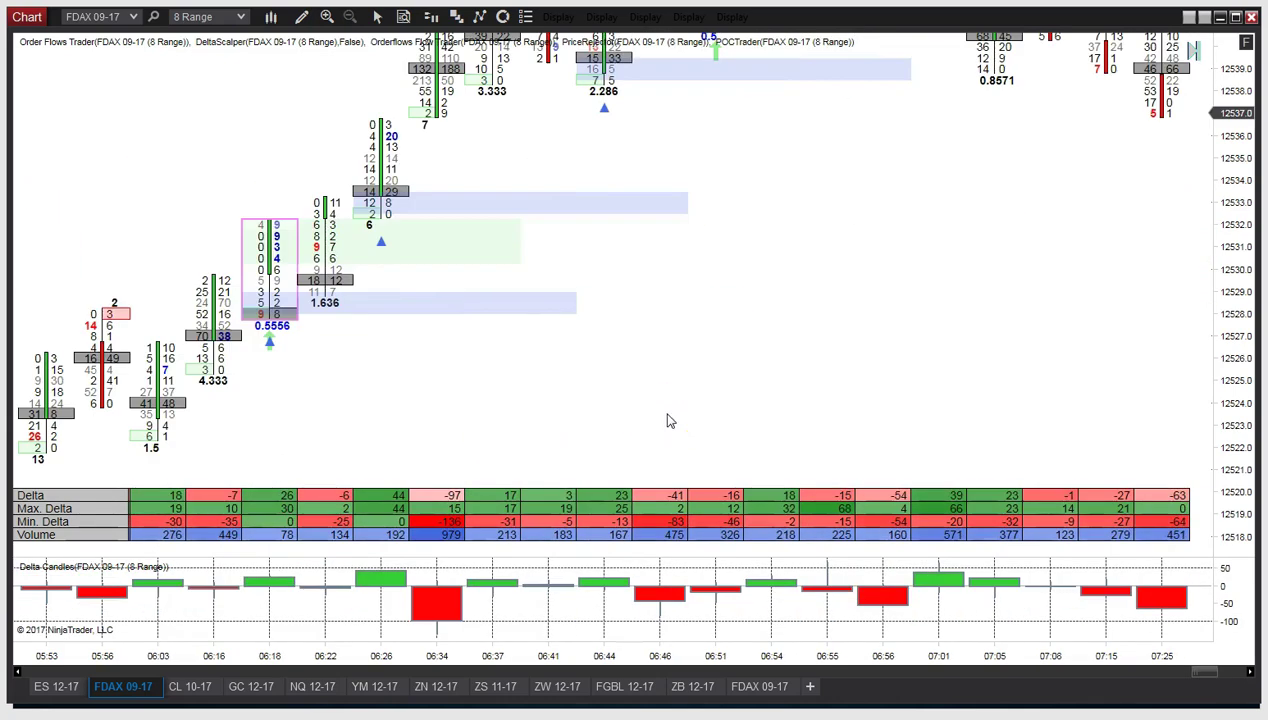
{"action": "scroll", "coordinate": [630, 355], "scroll_direction": "up", "scroll_amount": 20}
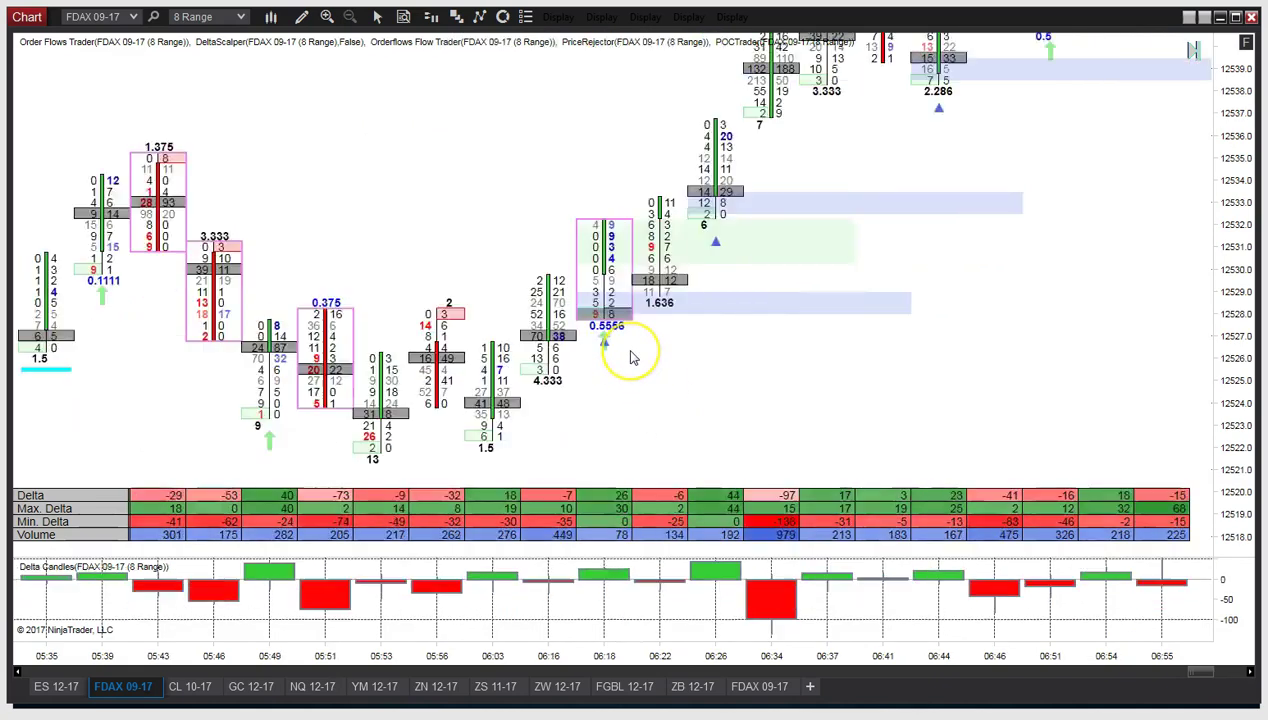
{"action": "scroll", "coordinate": [630, 356], "scroll_direction": "up", "scroll_amount": 12}
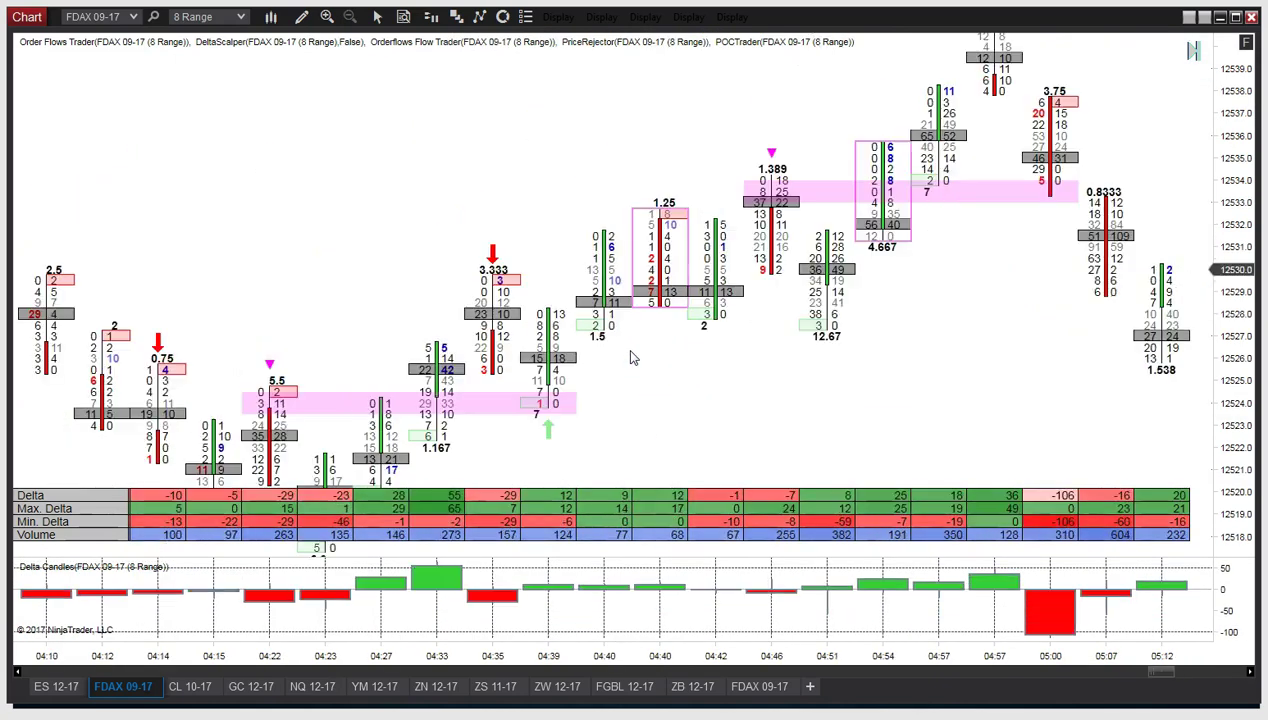
{"action": "scroll", "coordinate": [630, 357], "scroll_direction": "up", "scroll_amount": 12}
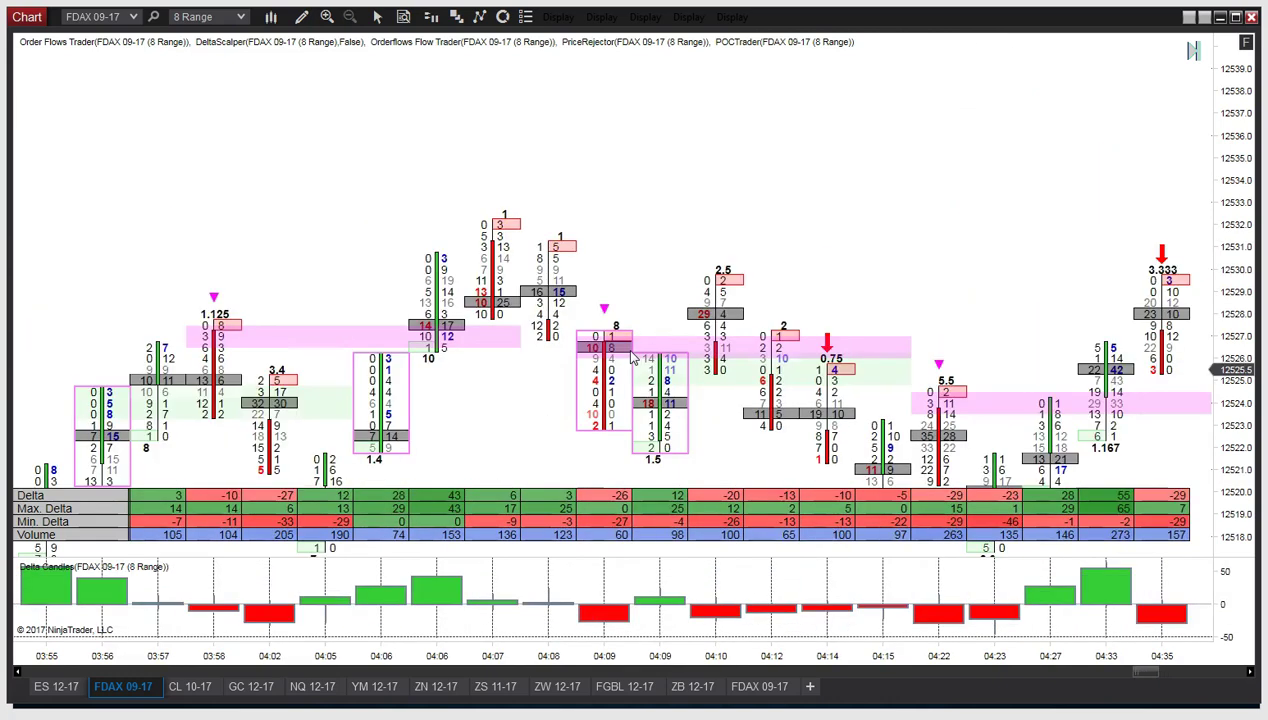
{"action": "double_click", "coordinate": [1242, 62]}
{"action": "left_click_drag", "start_coordinate": [1244, 92], "coordinate": [1225, 249]}
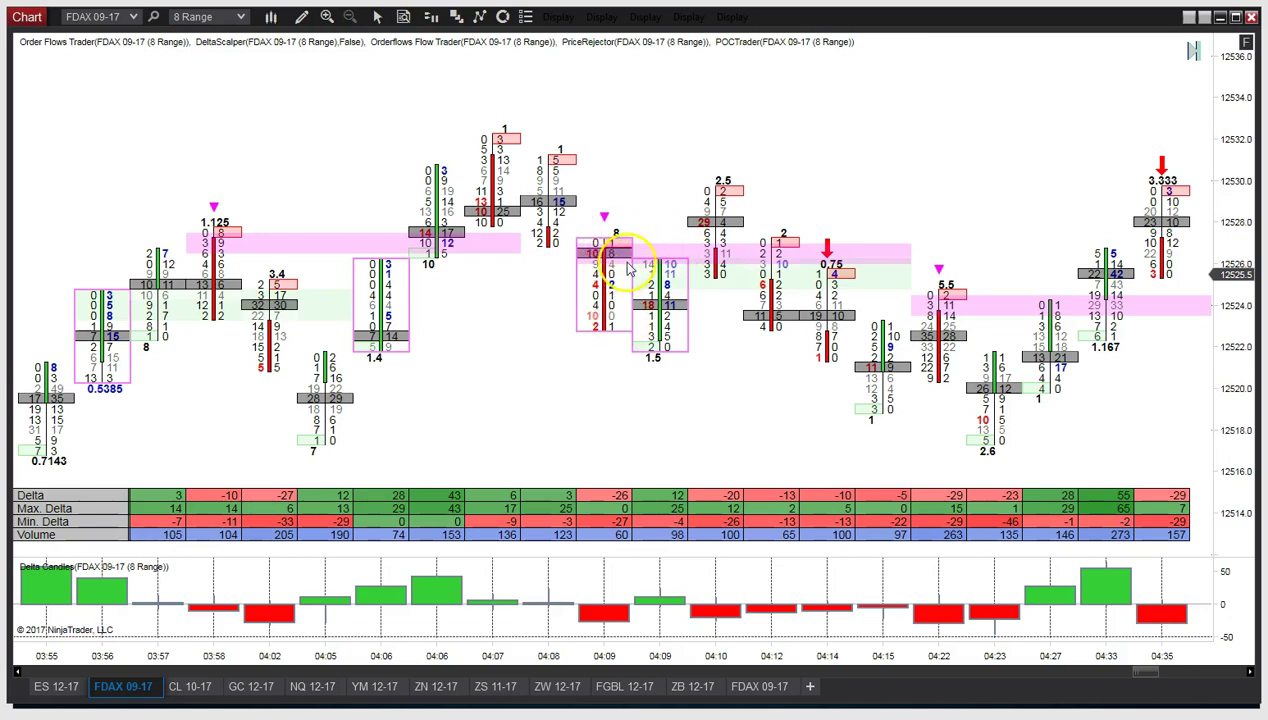
{"action": "scroll", "coordinate": [569, 348], "scroll_direction": "up", "scroll_amount": 4}
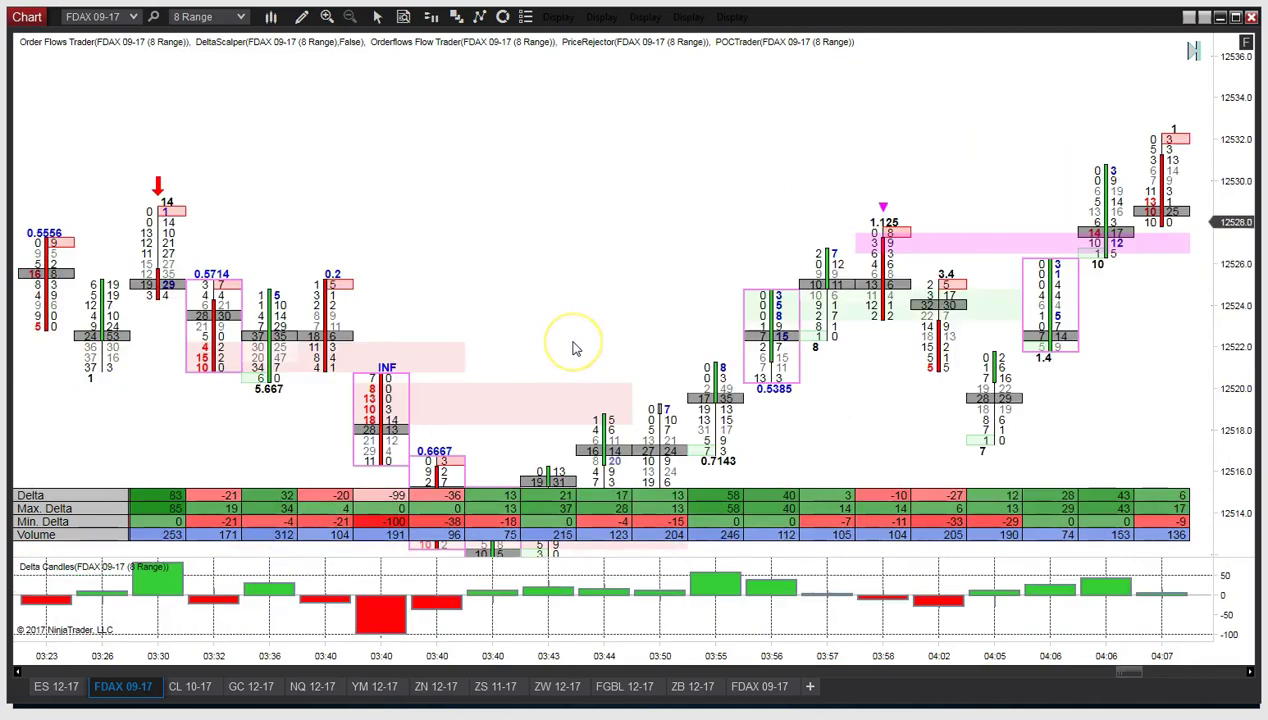
{"action": "scroll", "coordinate": [575, 348], "scroll_direction": "up", "scroll_amount": 3}
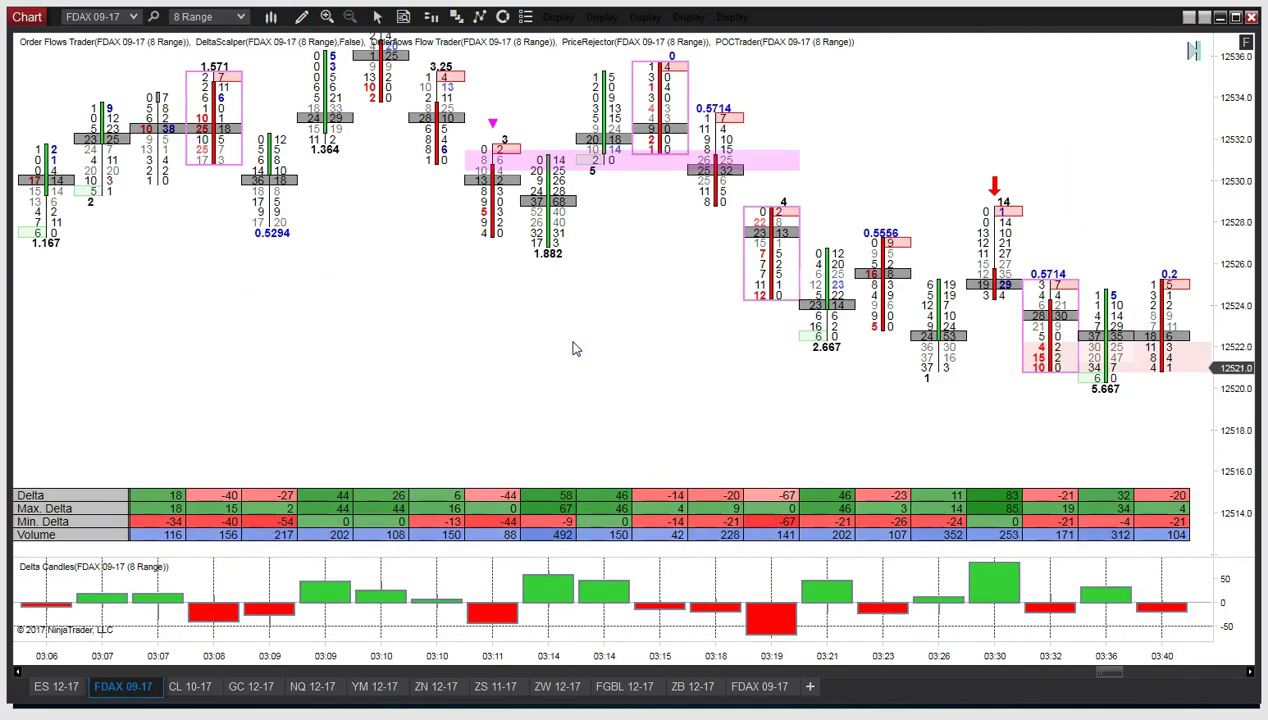
{"action": "scroll", "coordinate": [575, 348], "scroll_direction": "up", "scroll_amount": 3}
{"action": "scroll", "coordinate": [575, 346], "scroll_direction": "up", "scroll_amount": 3}
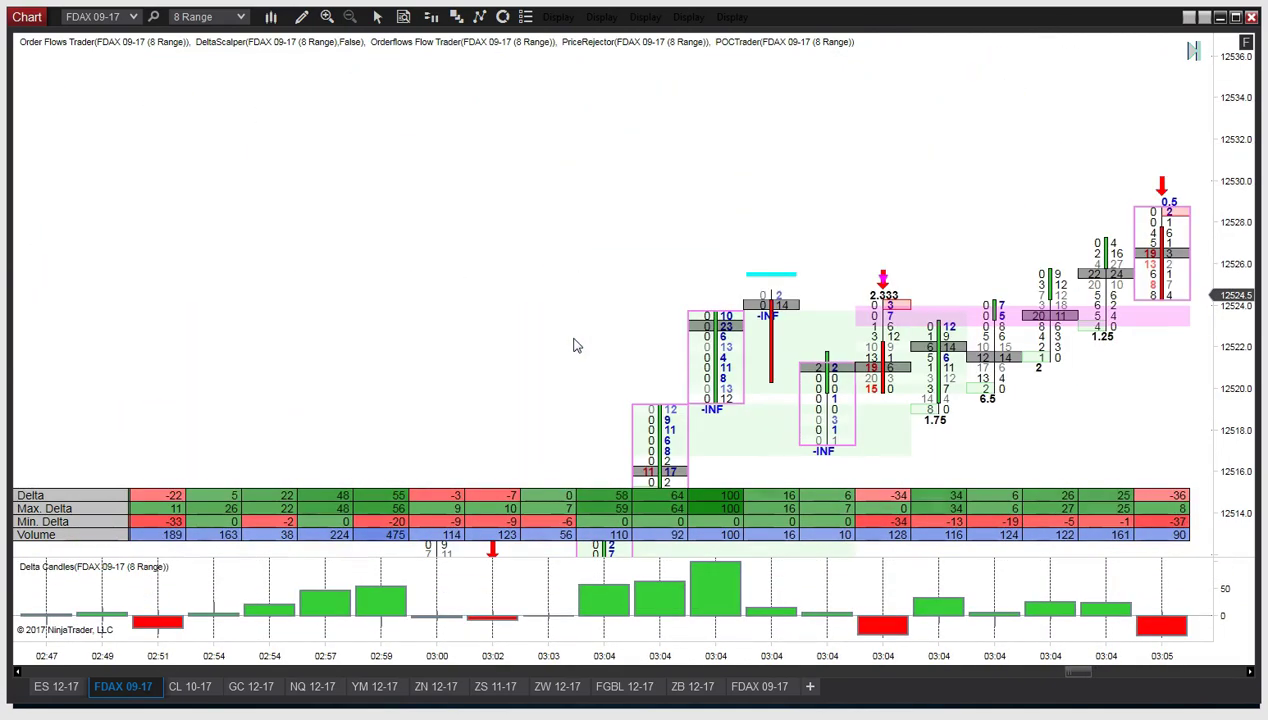
{"action": "scroll", "coordinate": [576, 346], "scroll_direction": "down", "scroll_amount": 5}
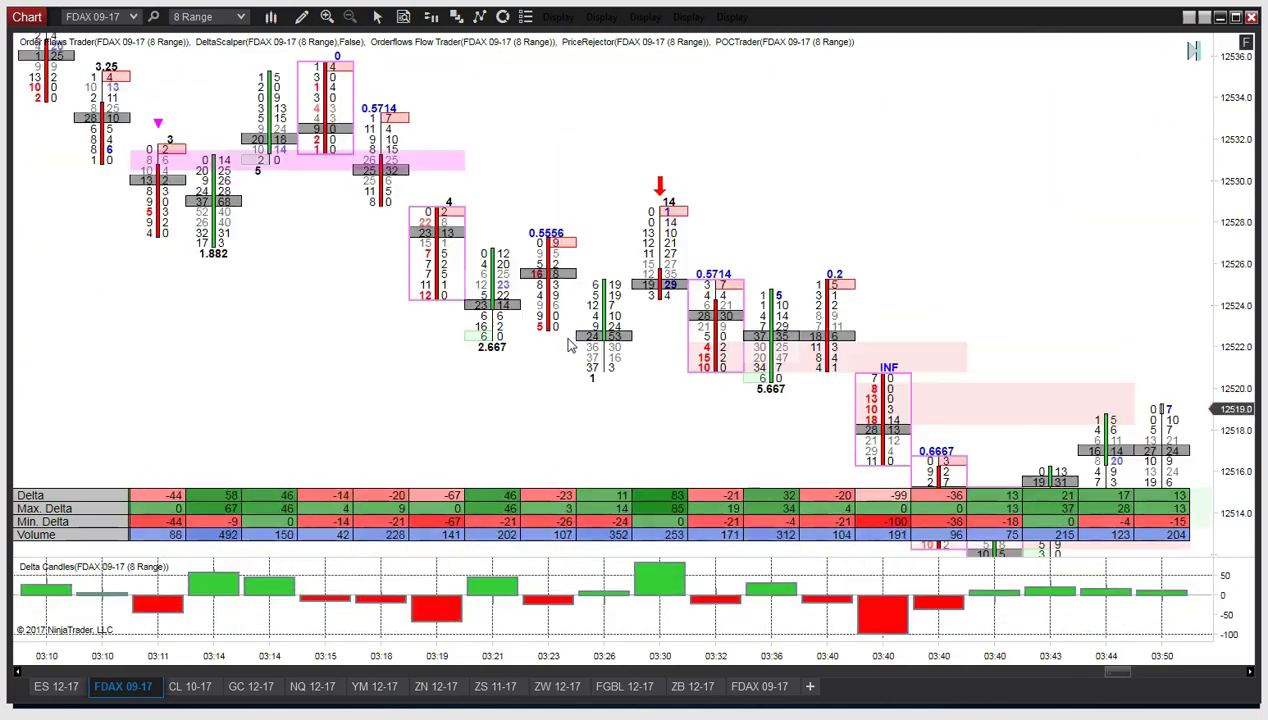
{"action": "scroll", "coordinate": [567, 345], "scroll_direction": "down", "scroll_amount": 8}
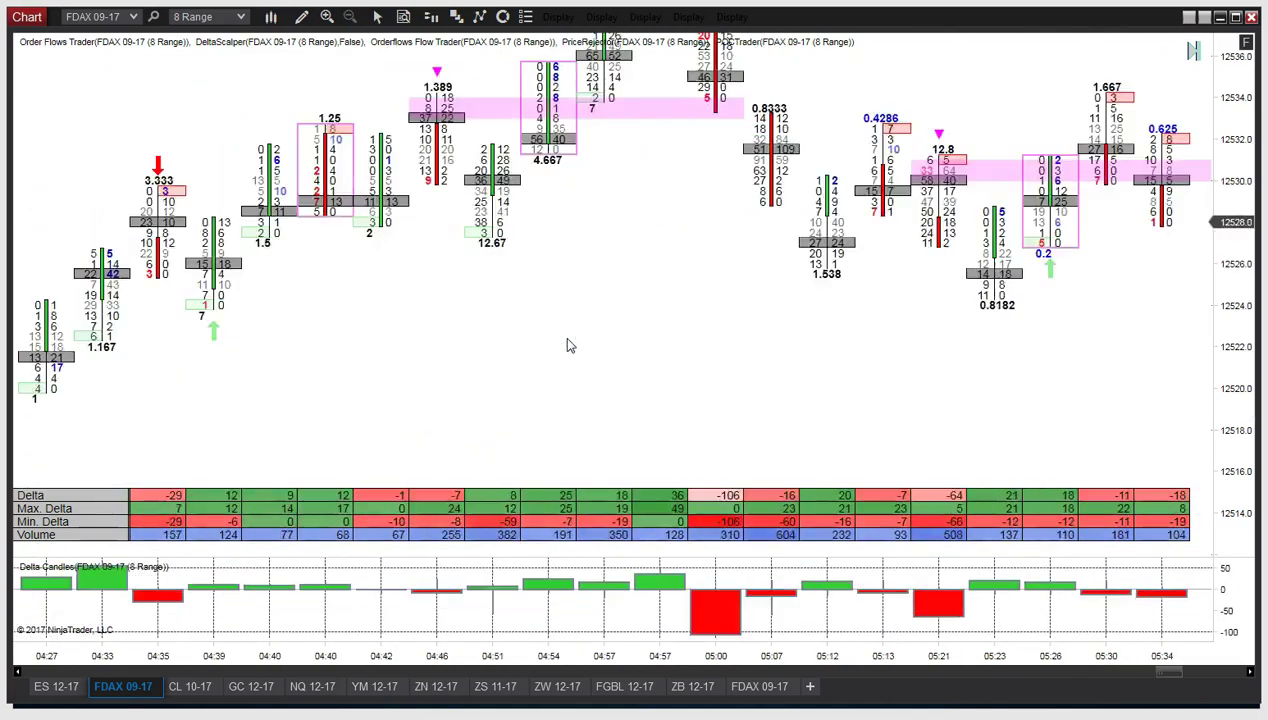
{"action": "scroll", "coordinate": [566, 345], "scroll_direction": "down", "scroll_amount": 5}
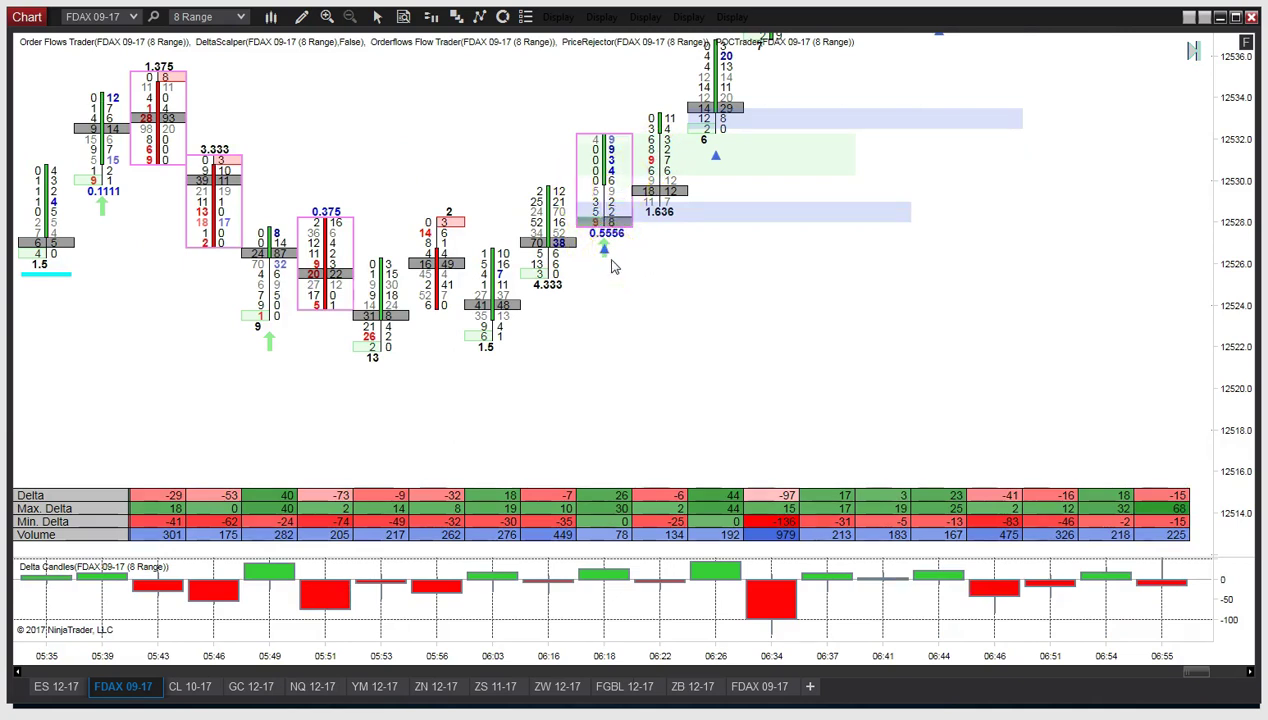
{"action": "left_click", "coordinate": [1246, 44]}
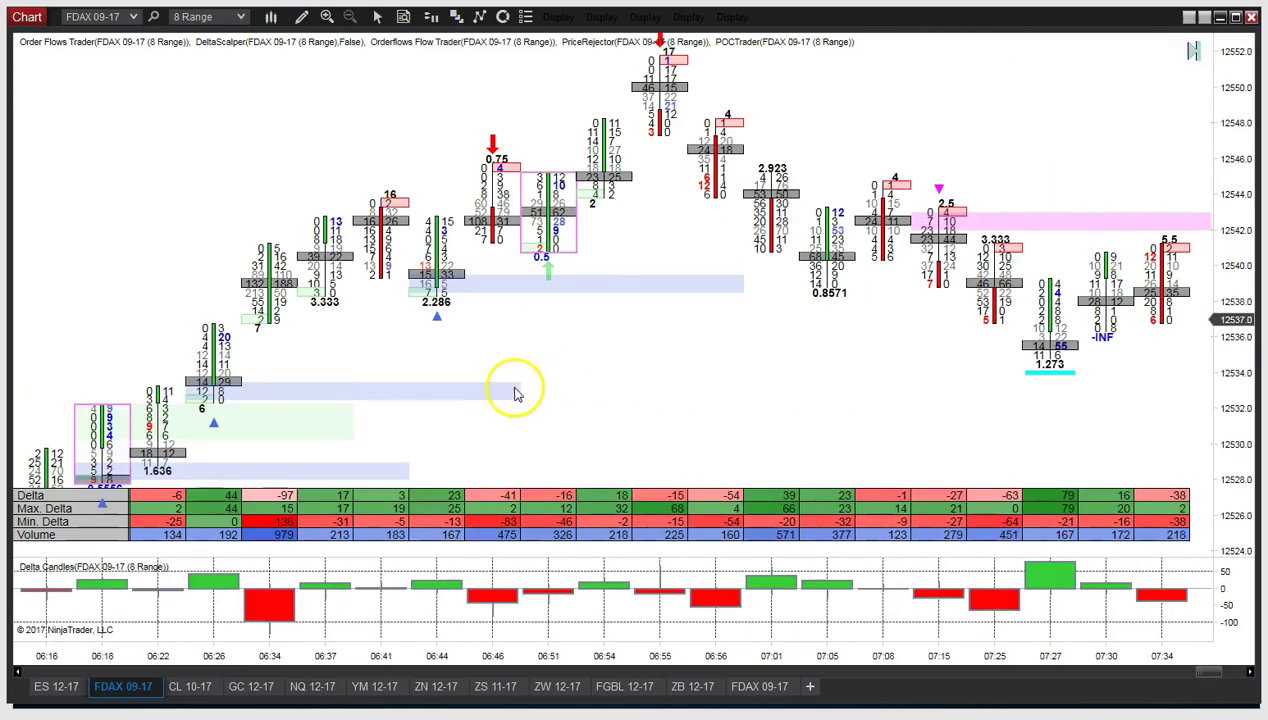
{"action": "left_click_drag", "start_coordinate": [509, 382], "coordinate": [708, 232]}
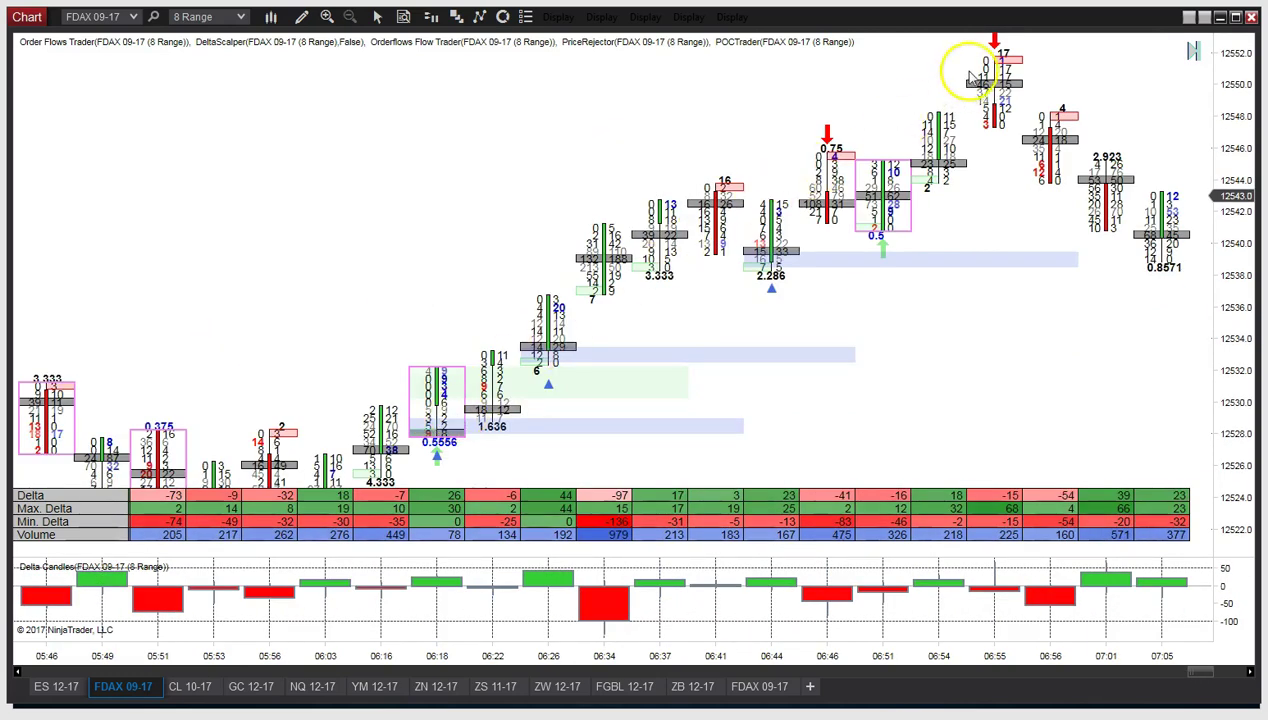
{"action": "scroll", "coordinate": [843, 368], "scroll_direction": "down", "scroll_amount": 5}
{"action": "scroll", "coordinate": [900, 340], "scroll_direction": "down", "scroll_amount": 4}
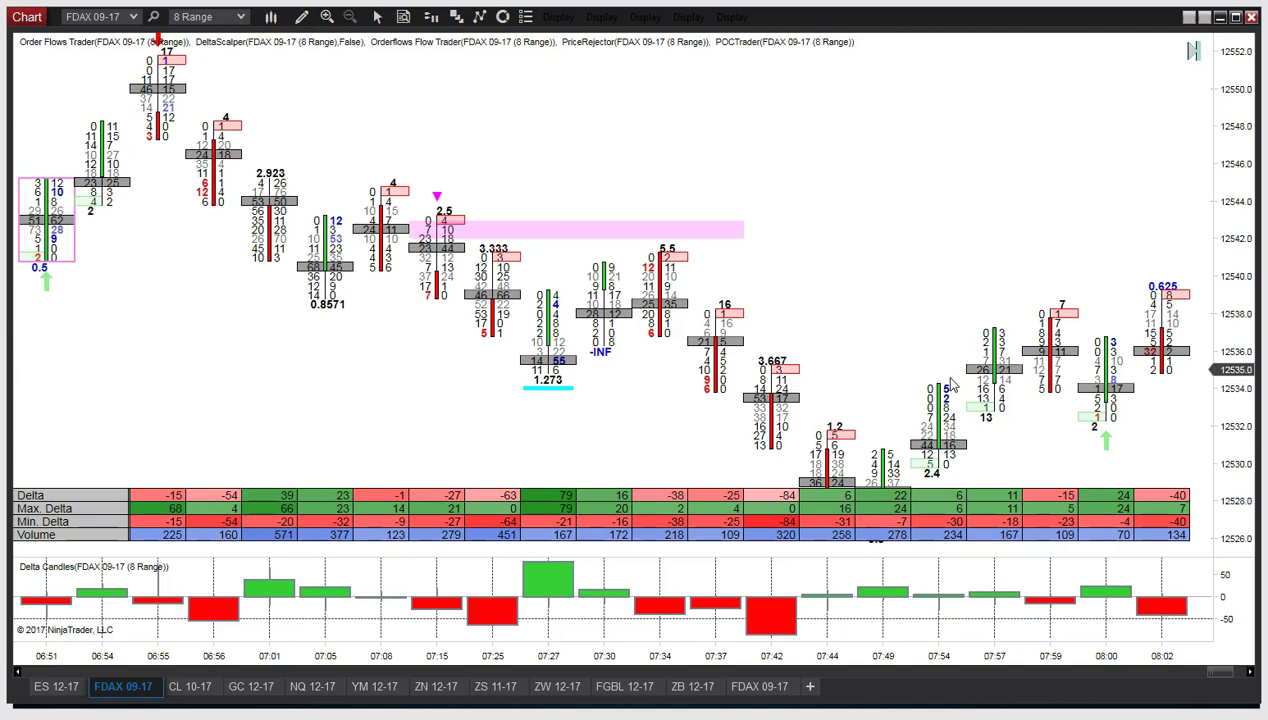
Scroll through the FDAX 09-17 footprint chart to review the bars up to 08:36
{"action": "left_click", "coordinate": [614, 364]}
{"action": "left_click", "coordinate": [608, 359]}
{"action": "left_click", "coordinate": [617, 359]}
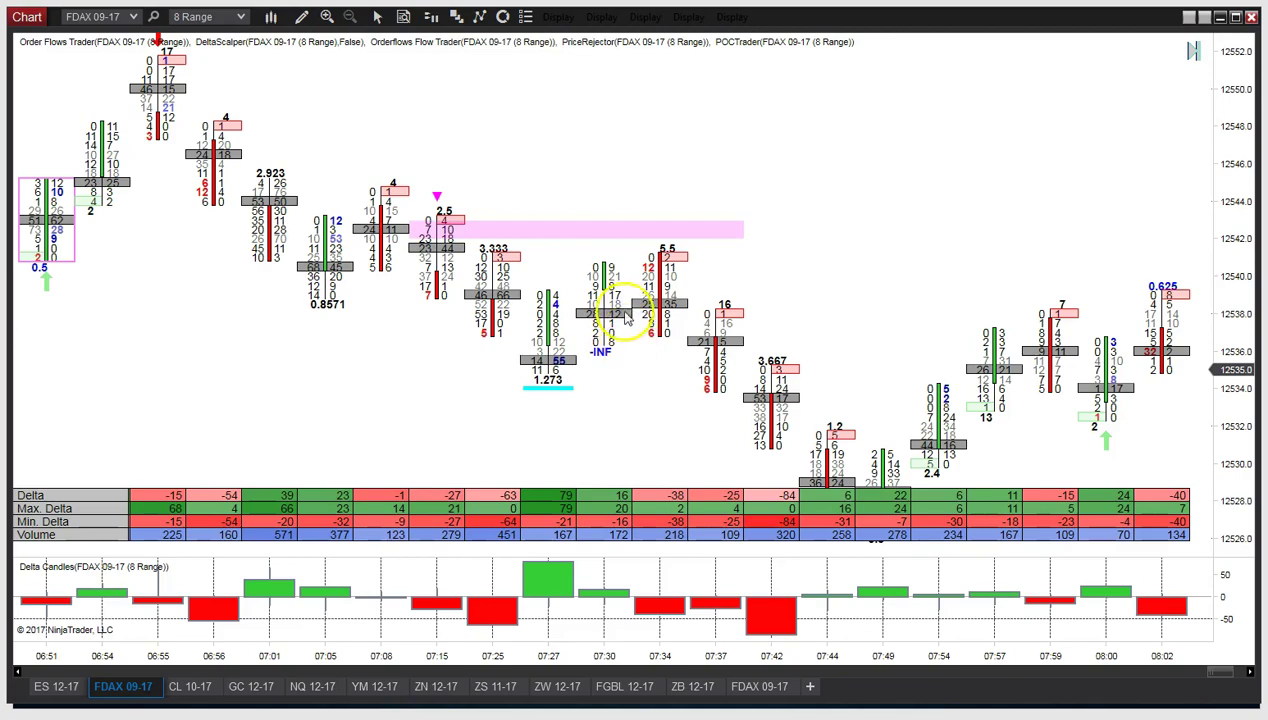
{"action": "left_click", "coordinate": [603, 269]}
{"action": "scroll", "coordinate": [556, 367], "scroll_direction": "up", "scroll_amount": 3}
{"action": "scroll", "coordinate": [556, 367], "scroll_direction": "up", "scroll_amount": 4}
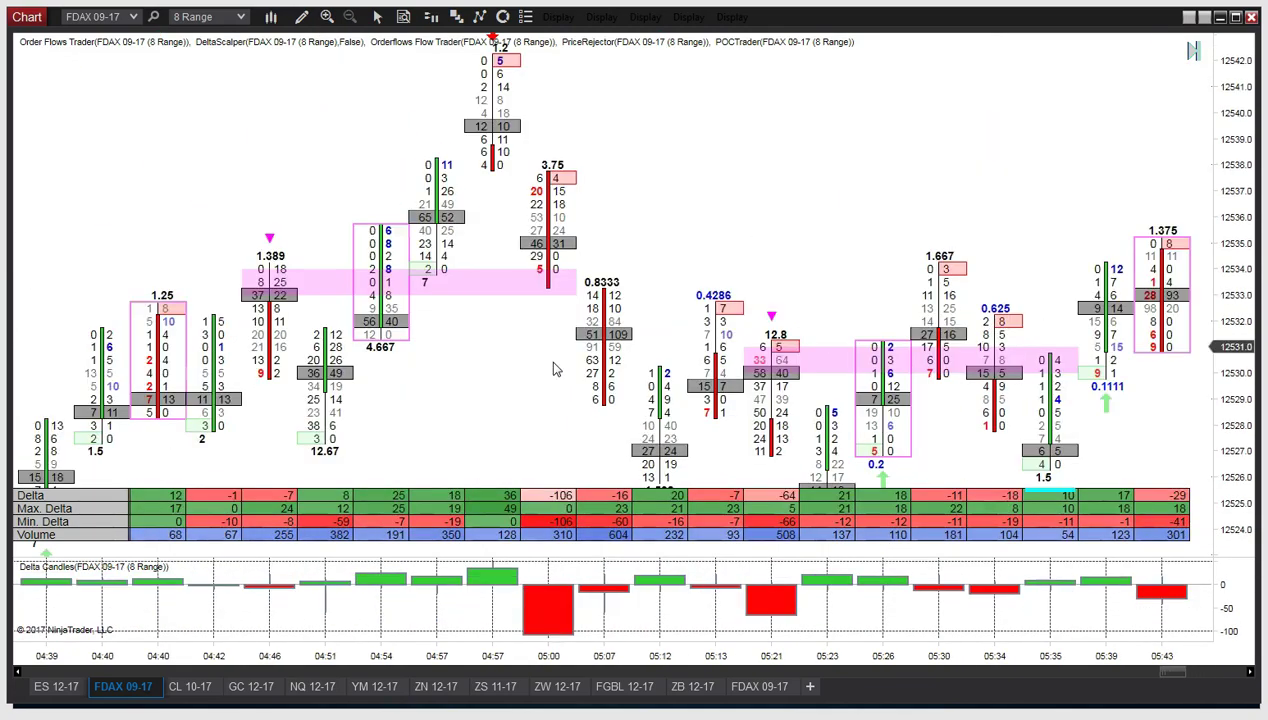
{"action": "scroll", "coordinate": [556, 369], "scroll_direction": "up", "scroll_amount": 4}
{"action": "scroll", "coordinate": [556, 369], "scroll_direction": "up", "scroll_amount": 6}
{"action": "scroll", "coordinate": [556, 369], "scroll_direction": "up", "scroll_amount": 3}
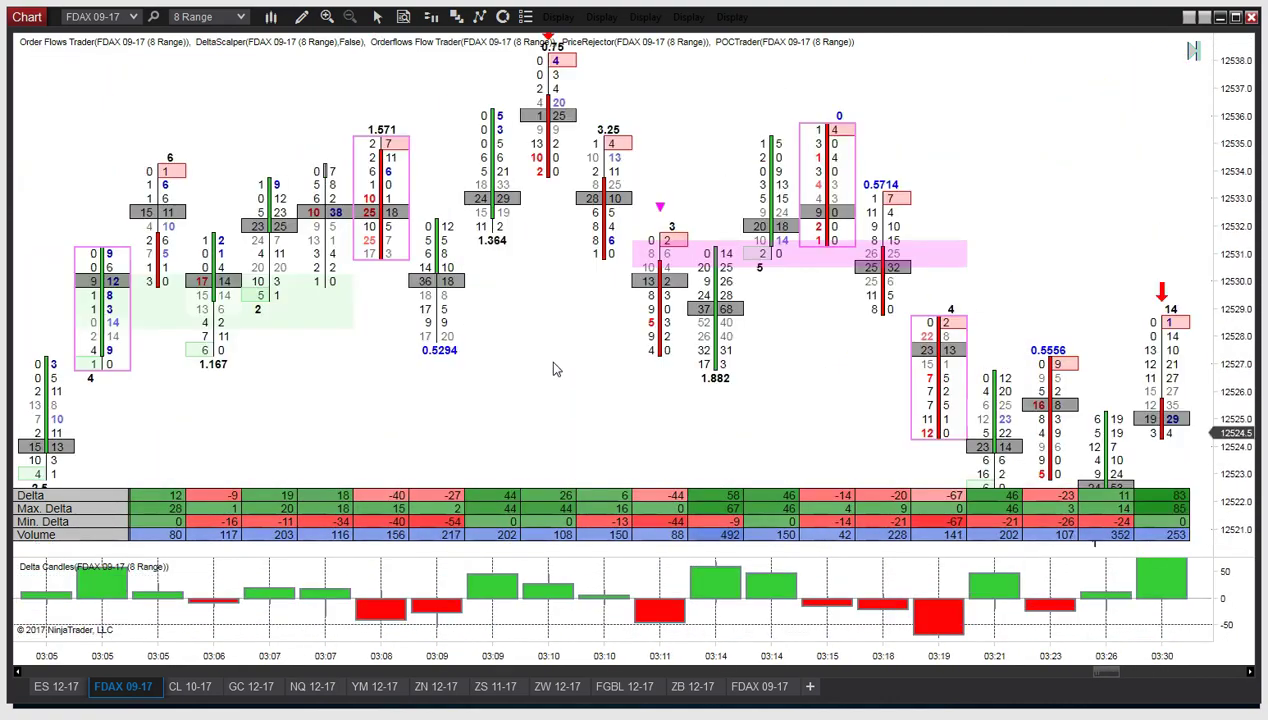
{"action": "left_click", "coordinate": [840, 115]}
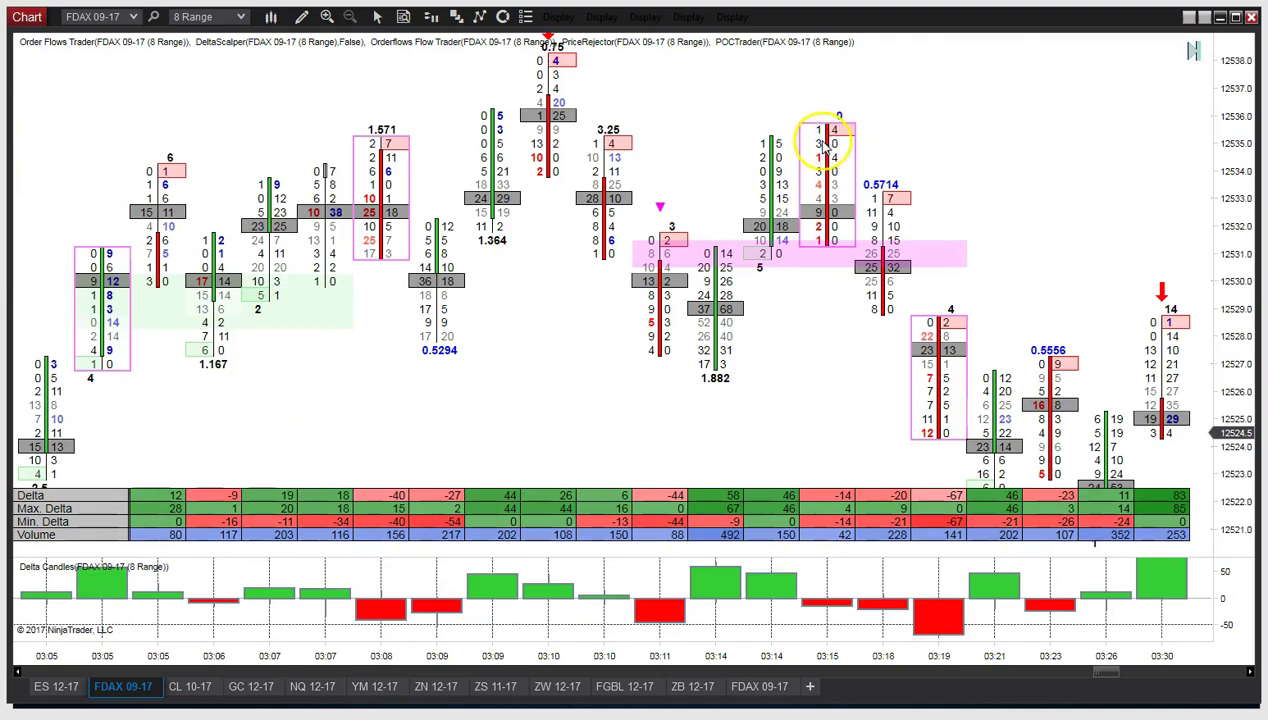
{"action": "scroll", "coordinate": [755, 297], "scroll_direction": "up", "scroll_amount": 5}
{"action": "scroll", "coordinate": [755, 297], "scroll_direction": "up", "scroll_amount": 5}
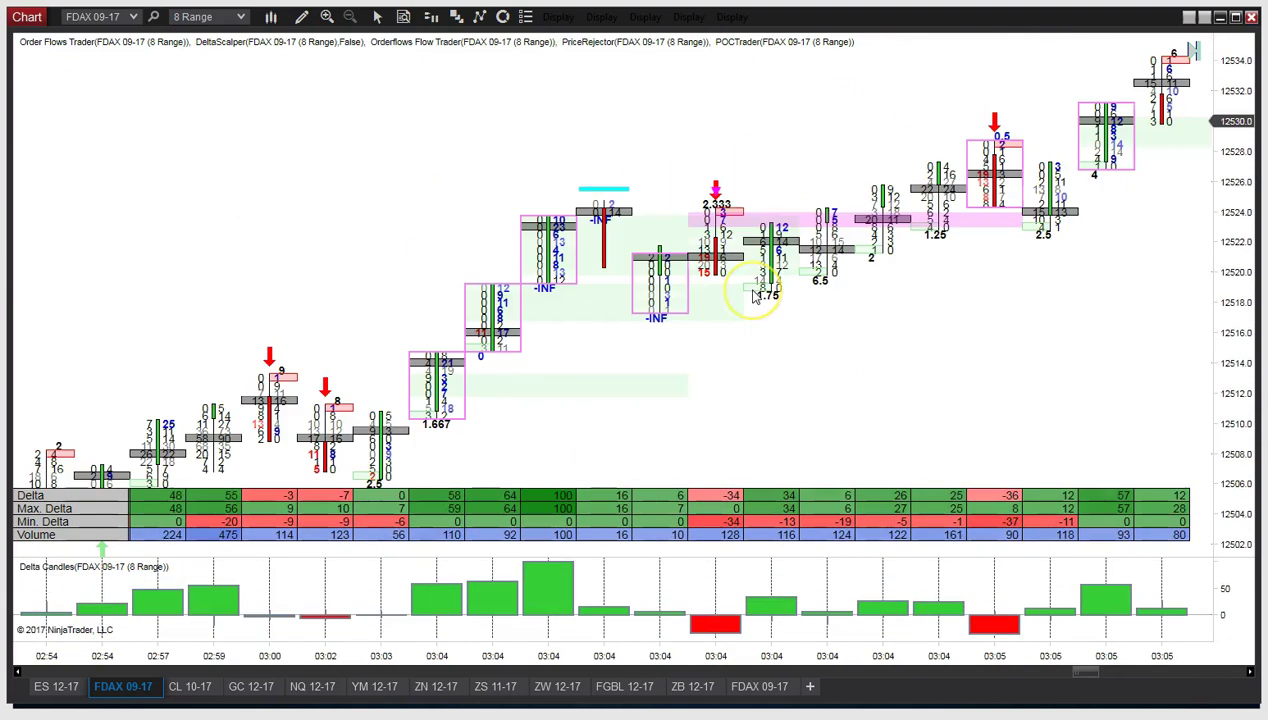
{"action": "scroll", "coordinate": [755, 297], "scroll_direction": "up", "scroll_amount": 10}
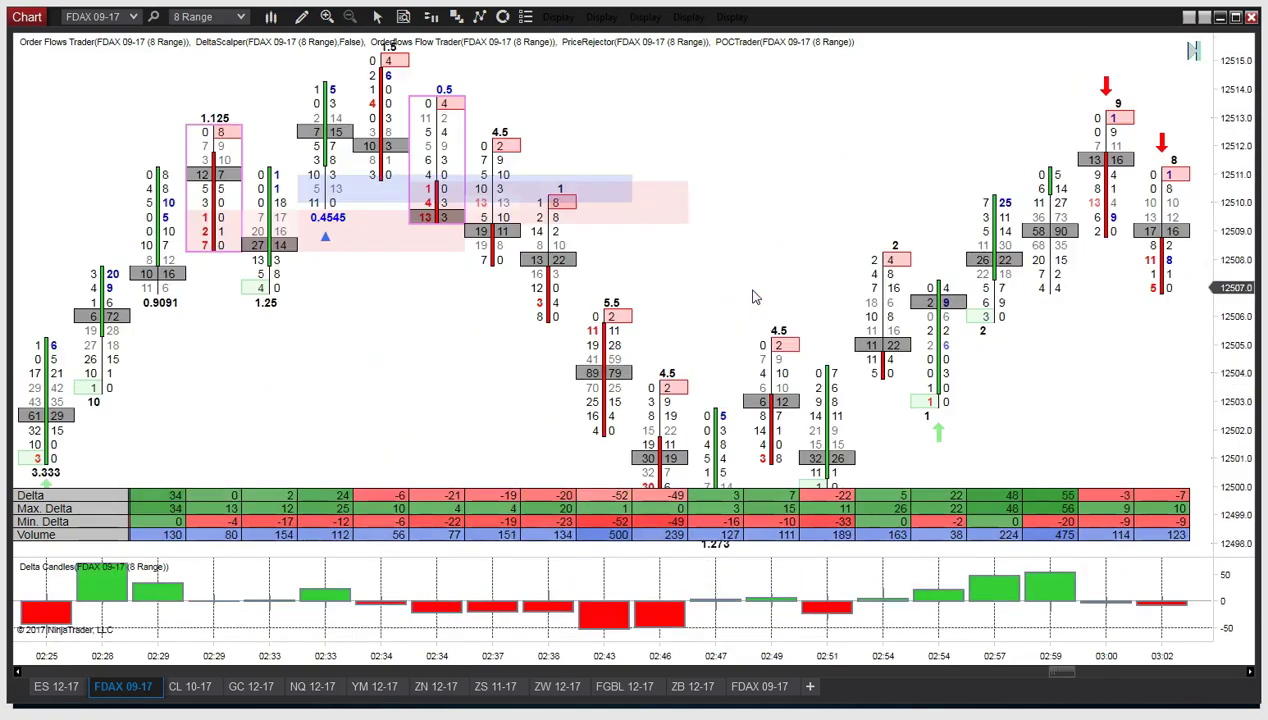
{"action": "scroll", "coordinate": [755, 297], "scroll_direction": "up", "scroll_amount": 10}
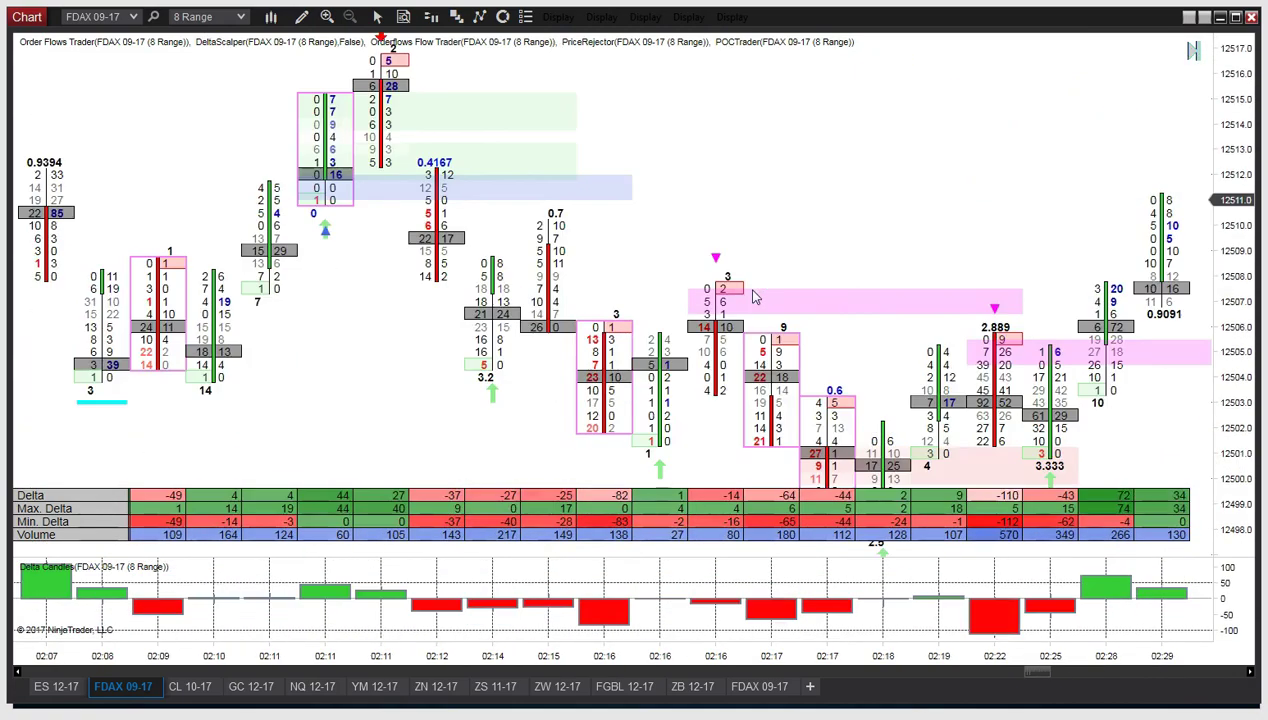
{"action": "scroll", "coordinate": [755, 297], "scroll_direction": "up", "scroll_amount": 6}
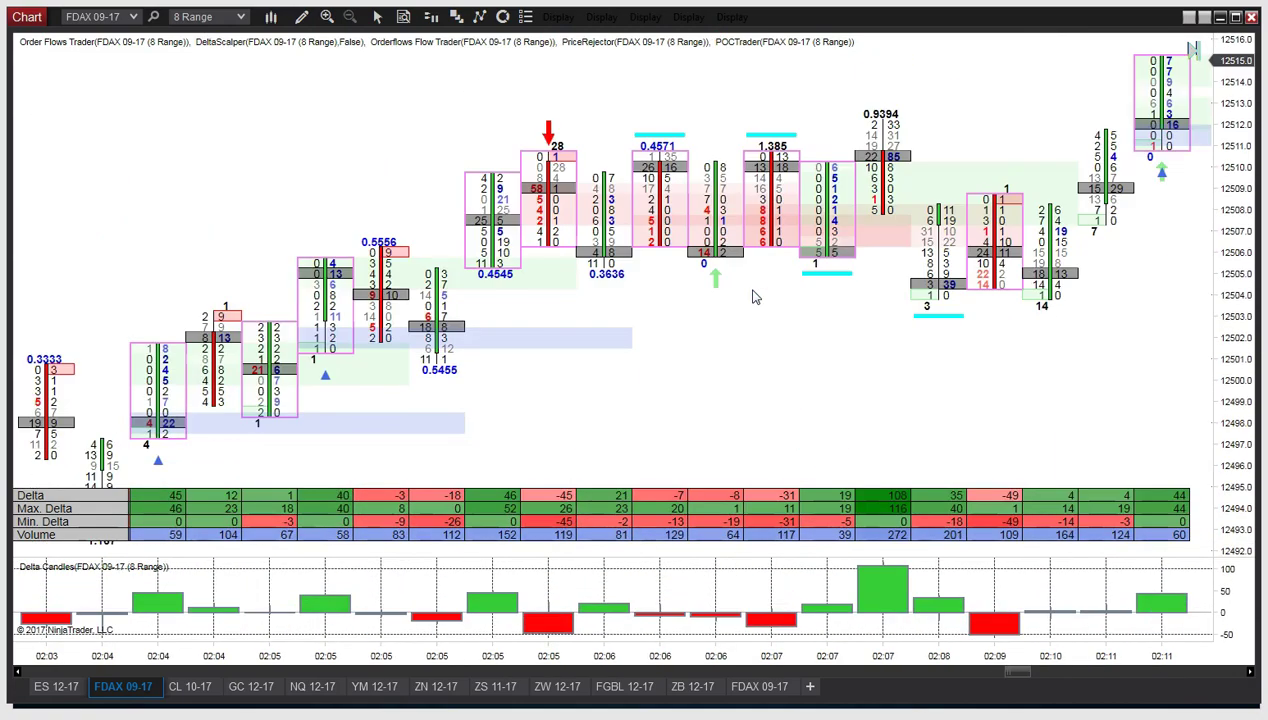
{"action": "scroll", "coordinate": [755, 297], "scroll_direction": "up", "scroll_amount": 8}
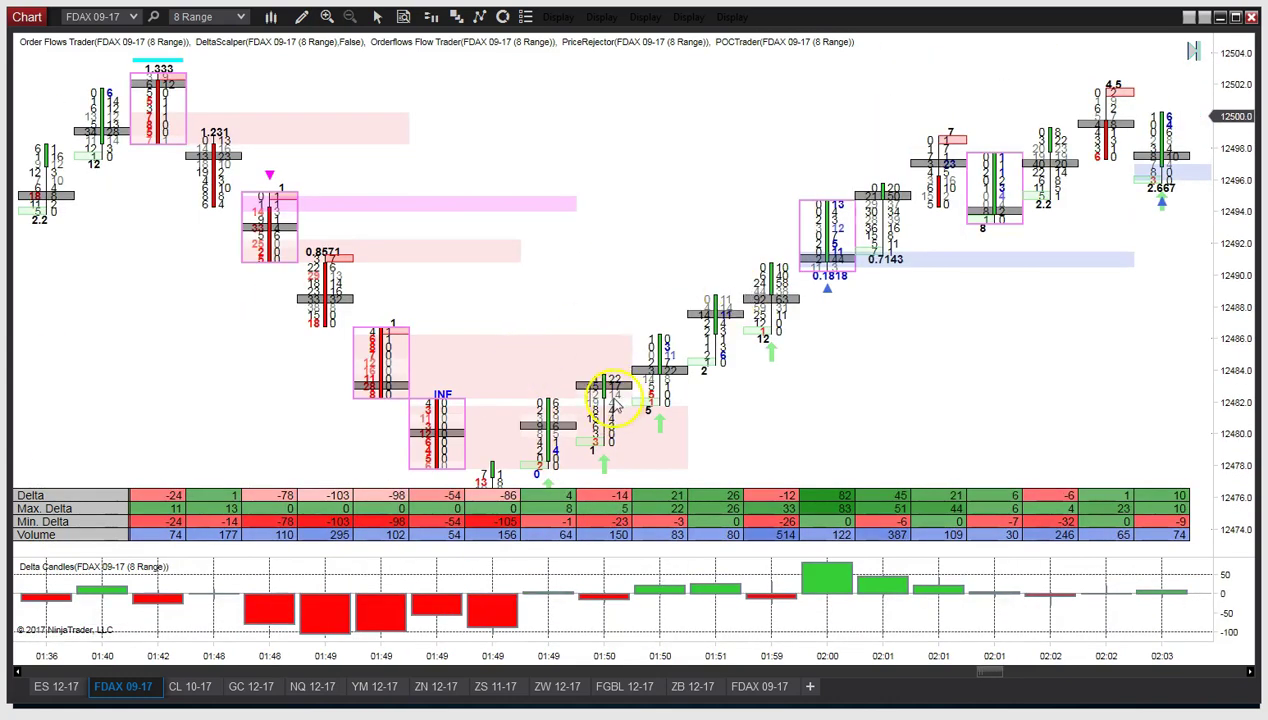
{"action": "scroll", "coordinate": [628, 360], "scroll_direction": "up", "scroll_amount": 3}
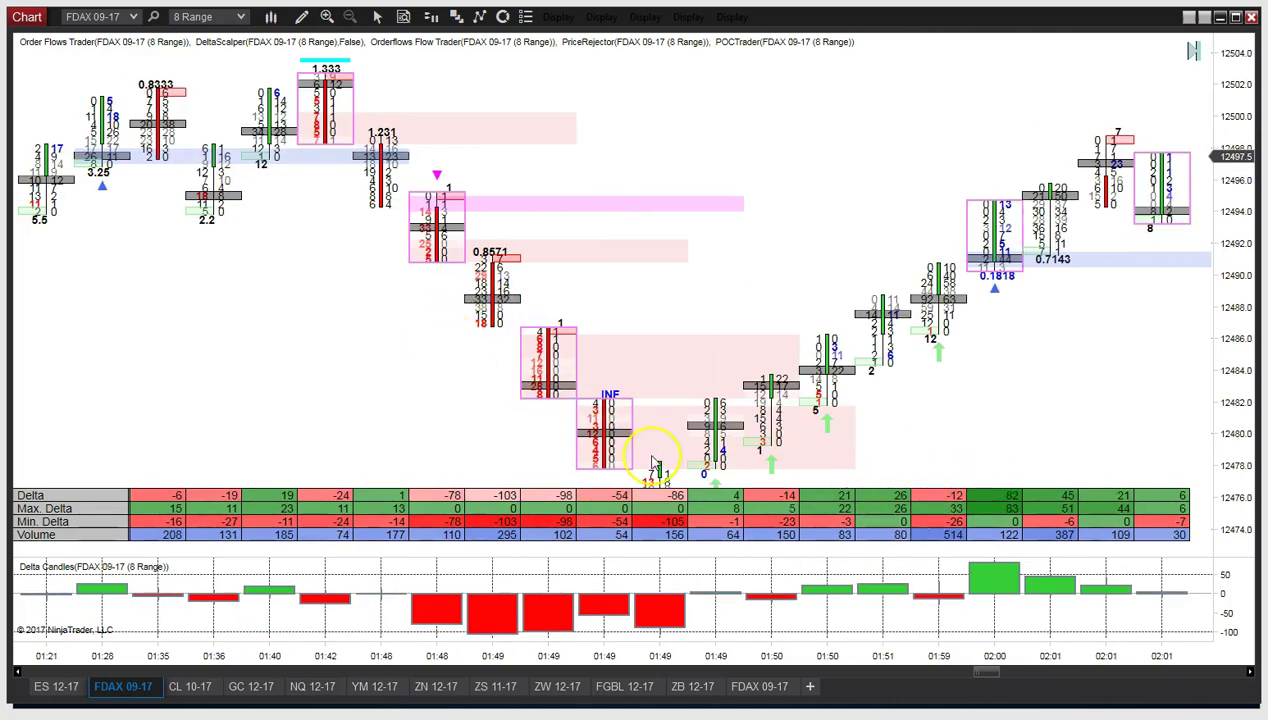
{"action": "scroll", "coordinate": [652, 460], "scroll_direction": "down", "scroll_amount": 15}
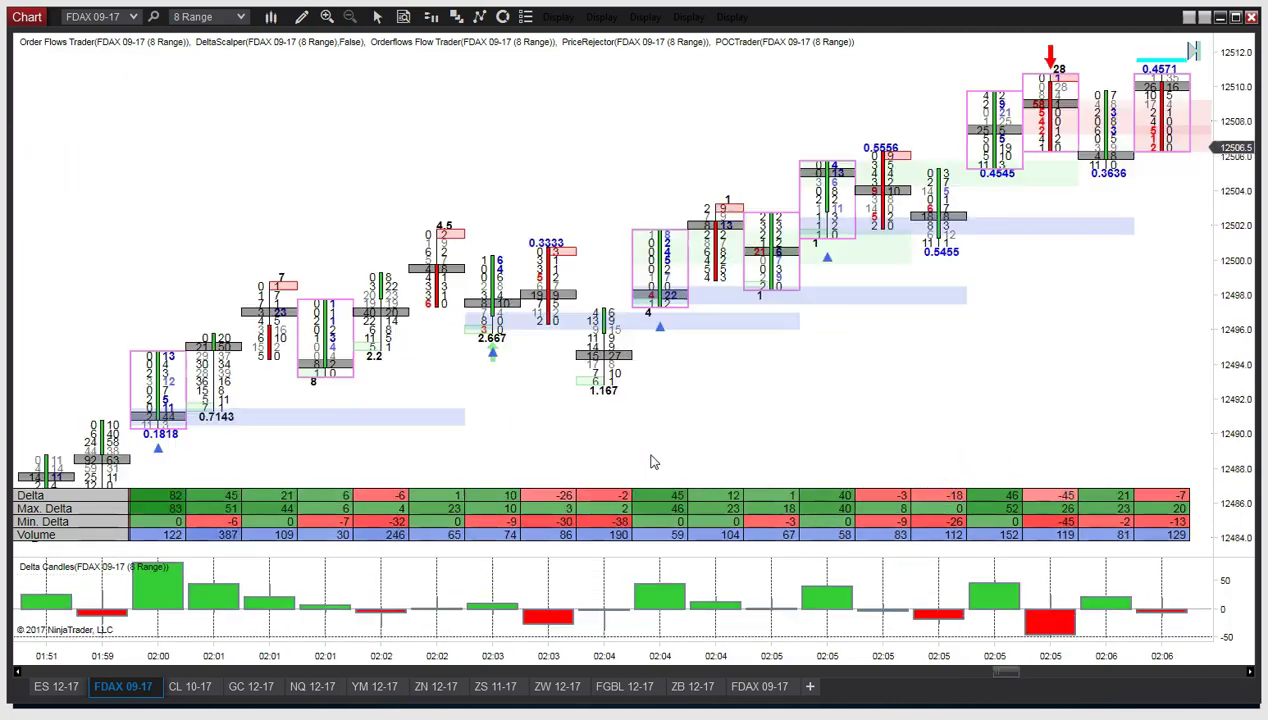
{"action": "scroll", "coordinate": [652, 458], "scroll_direction": "down", "scroll_amount": 15}
{"action": "scroll", "coordinate": [655, 454], "scroll_direction": "down", "scroll_amount": 15}
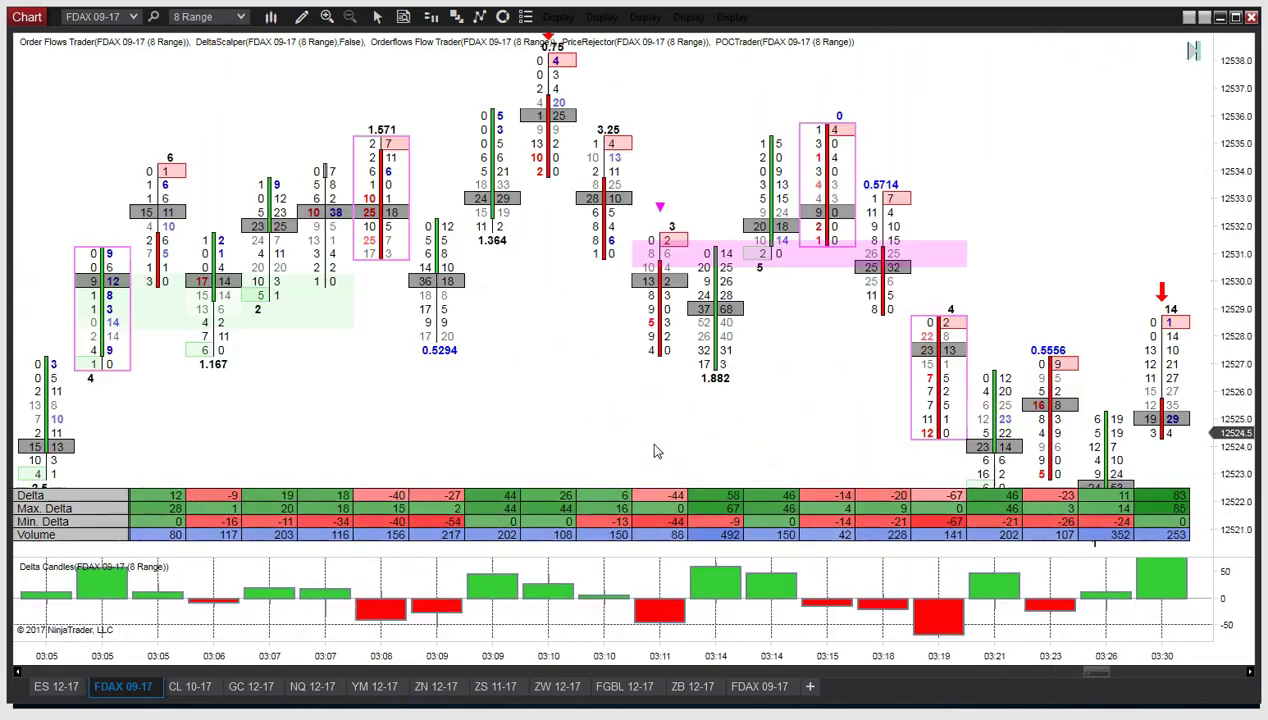
{"action": "scroll", "coordinate": [655, 451], "scroll_direction": "down", "scroll_amount": 10}
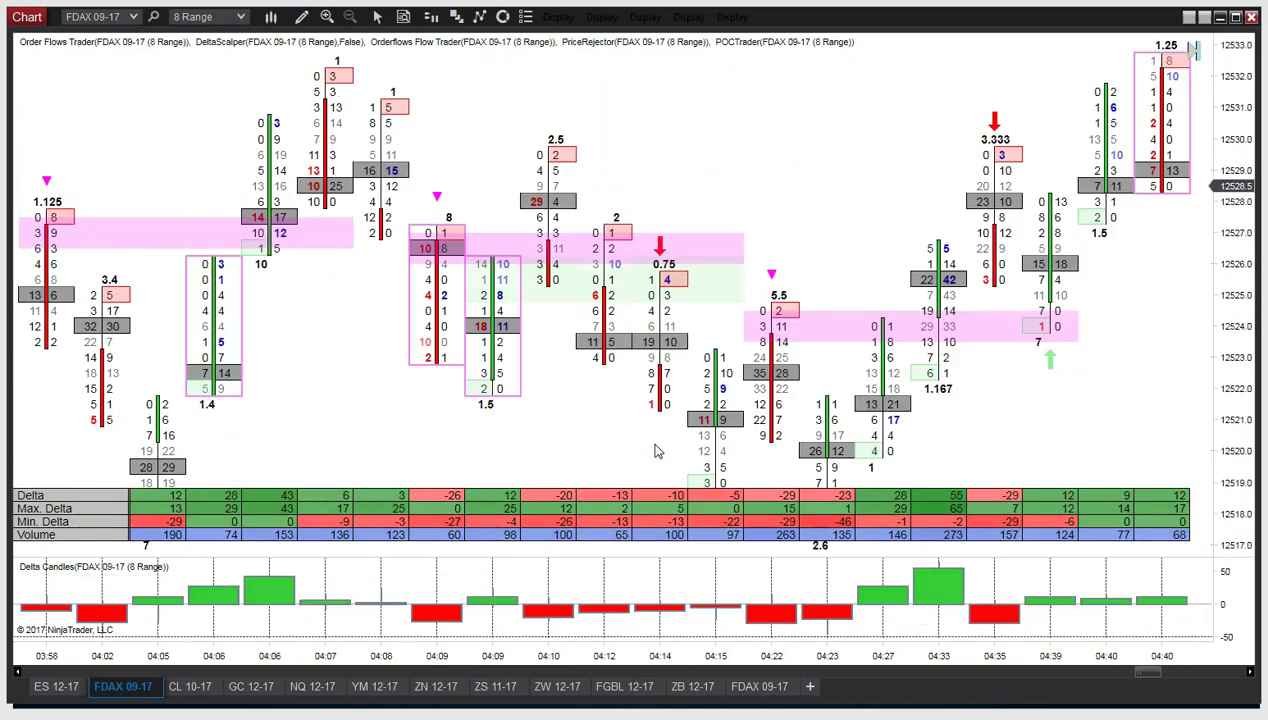
{"action": "scroll", "coordinate": [655, 451], "scroll_direction": "down", "scroll_amount": 20}
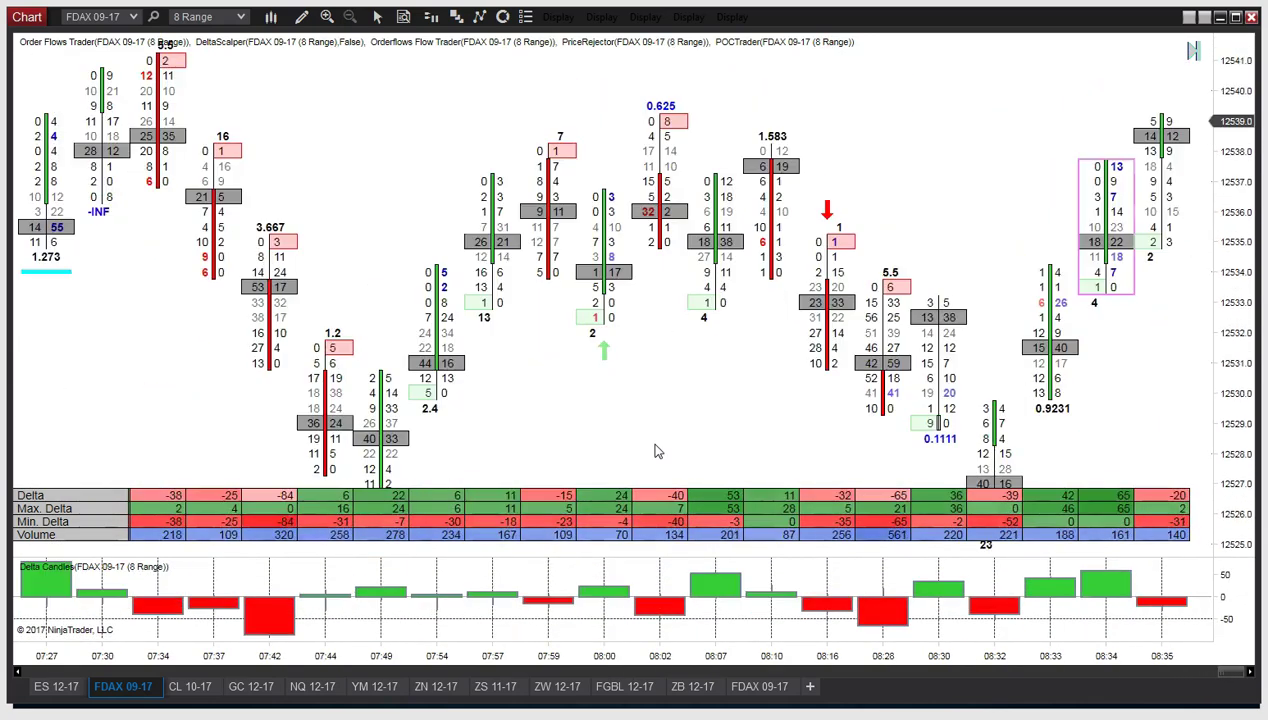
{"action": "scroll", "coordinate": [655, 451], "scroll_direction": "up", "scroll_amount": 6}
Compress the chart's price scale to show a wider price range
{"action": "left_click", "coordinate": [1073, 265]}
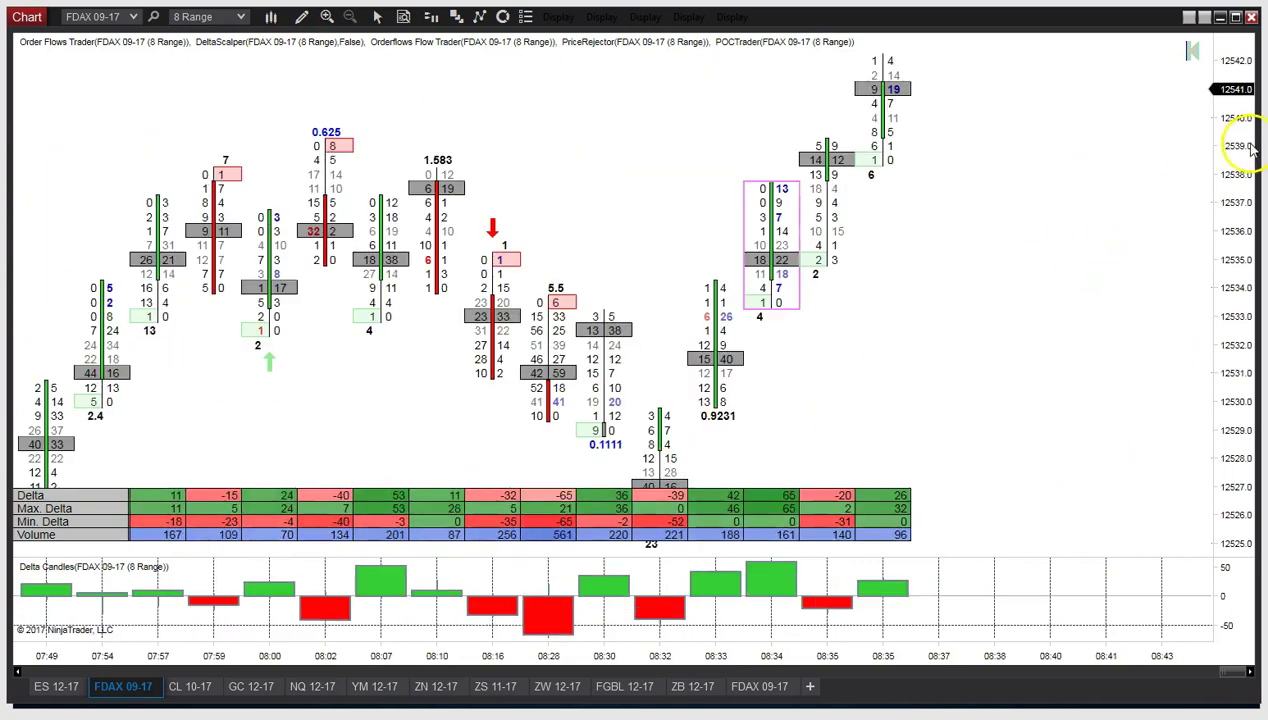
{"action": "left_click_drag", "start_coordinate": [1250, 148], "coordinate": [1210, 254]}
{"action": "scroll", "coordinate": [377, 380], "scroll_direction": "up", "scroll_amount": 3}
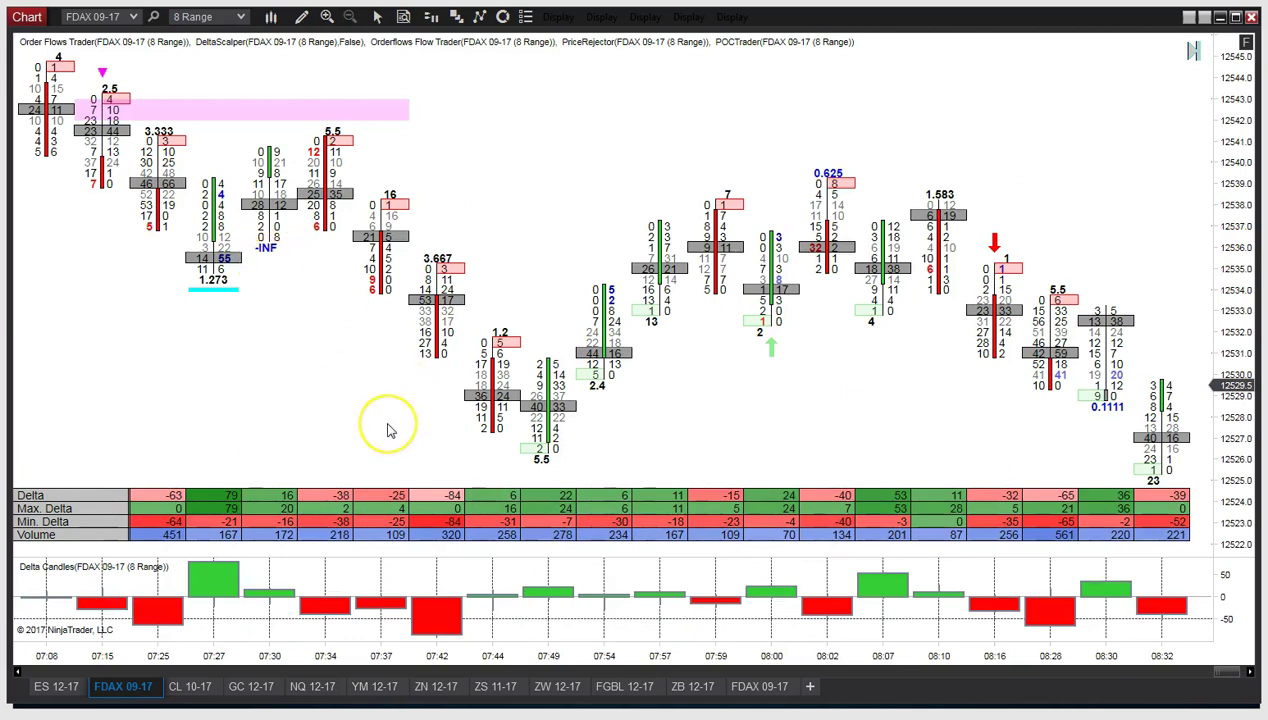
{"action": "scroll", "coordinate": [390, 425], "scroll_direction": "down", "scroll_amount": 3}
{"action": "scroll", "coordinate": [390, 428], "scroll_direction": "down", "scroll_amount": 5}
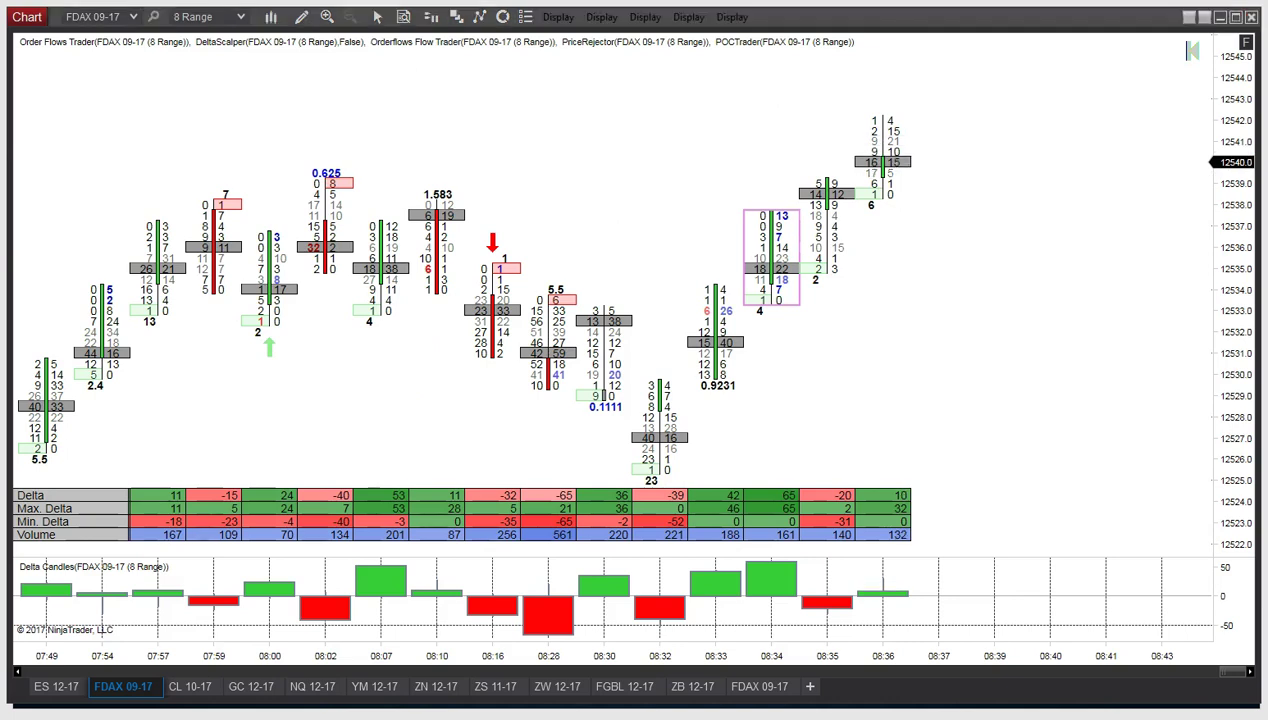
{"action": "key", "text": "alt+Tab"}
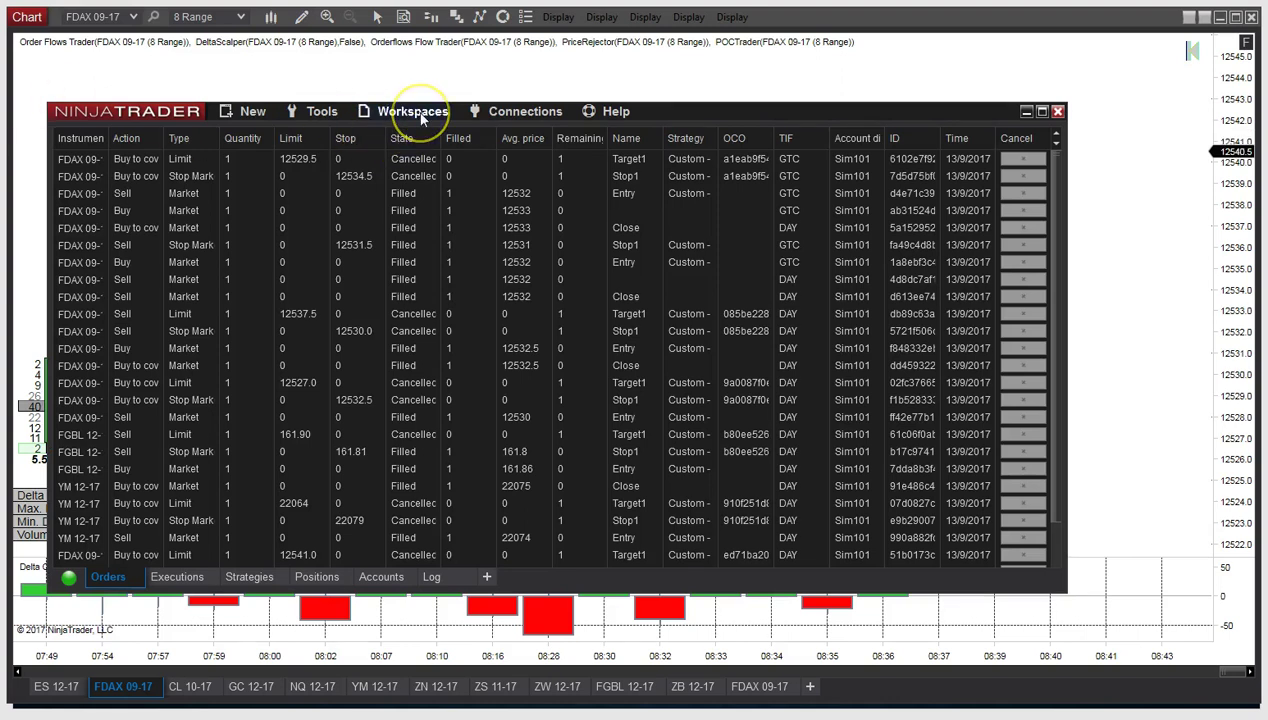
{"action": "left_click", "coordinate": [322, 111]}
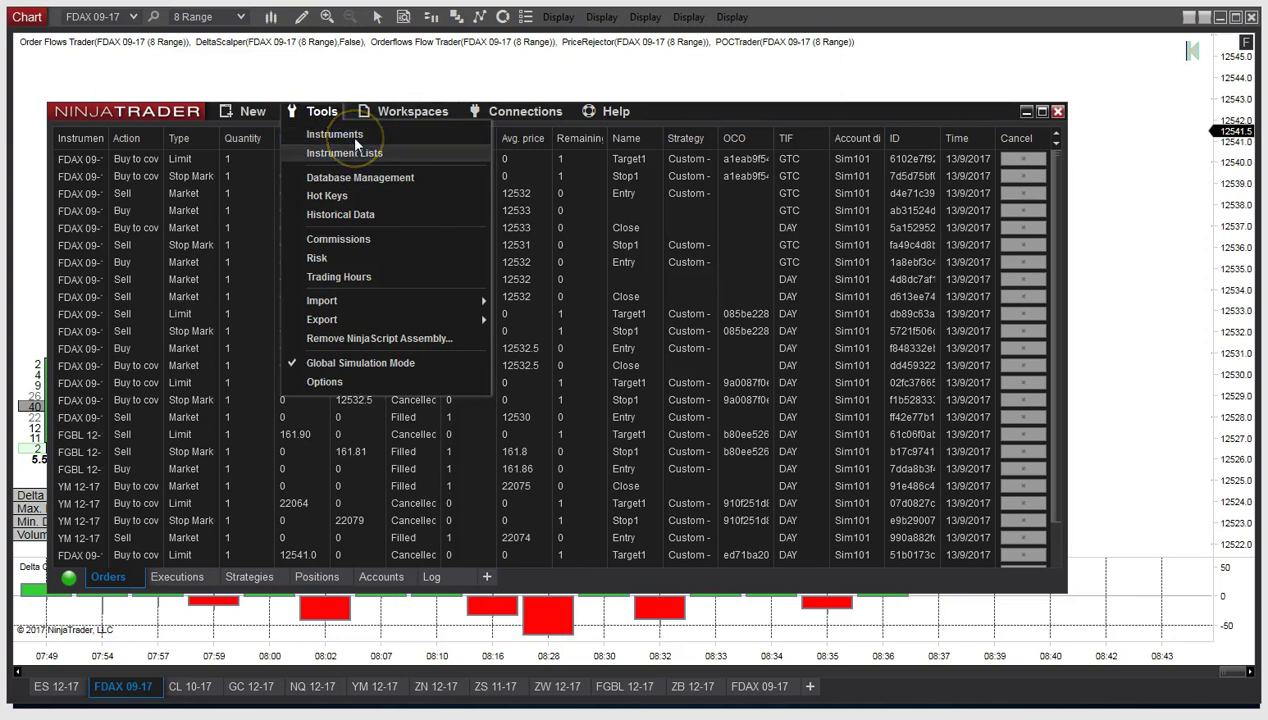
{"action": "left_click", "coordinate": [124, 28]}
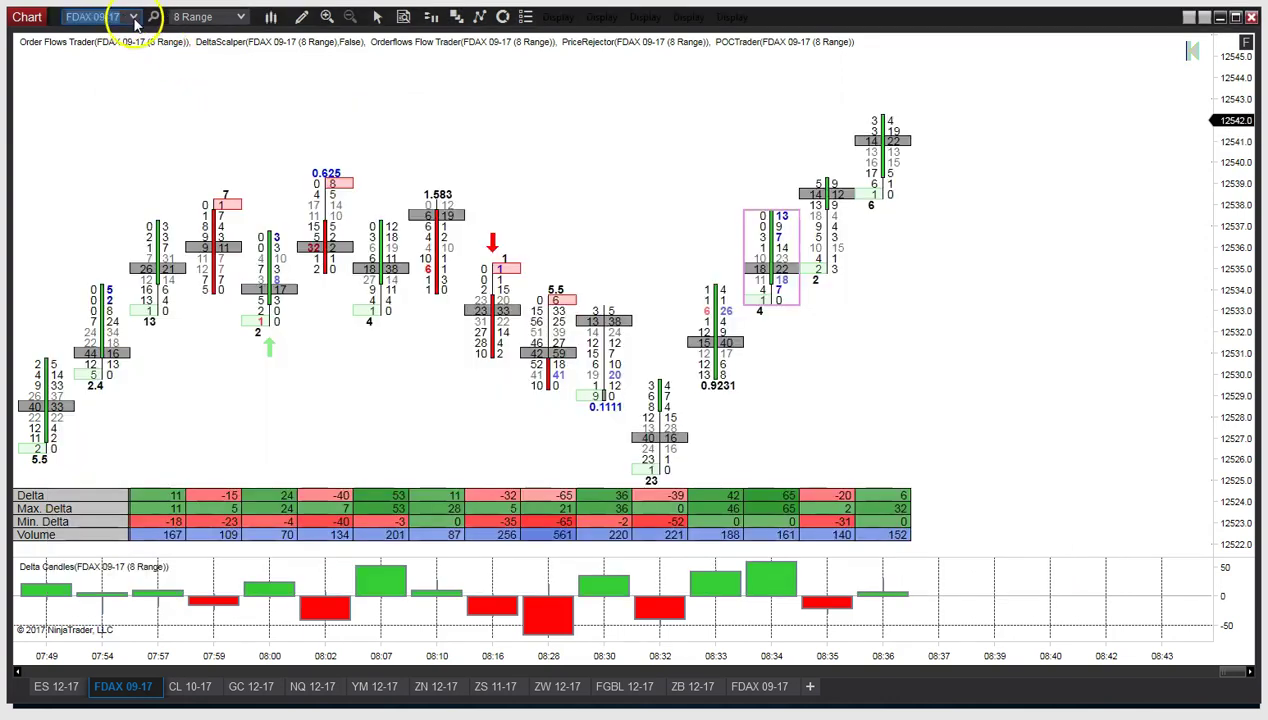
{"action": "left_click", "coordinate": [133, 18]}
{"action": "mouse_move", "coordinate": [141, 240]}
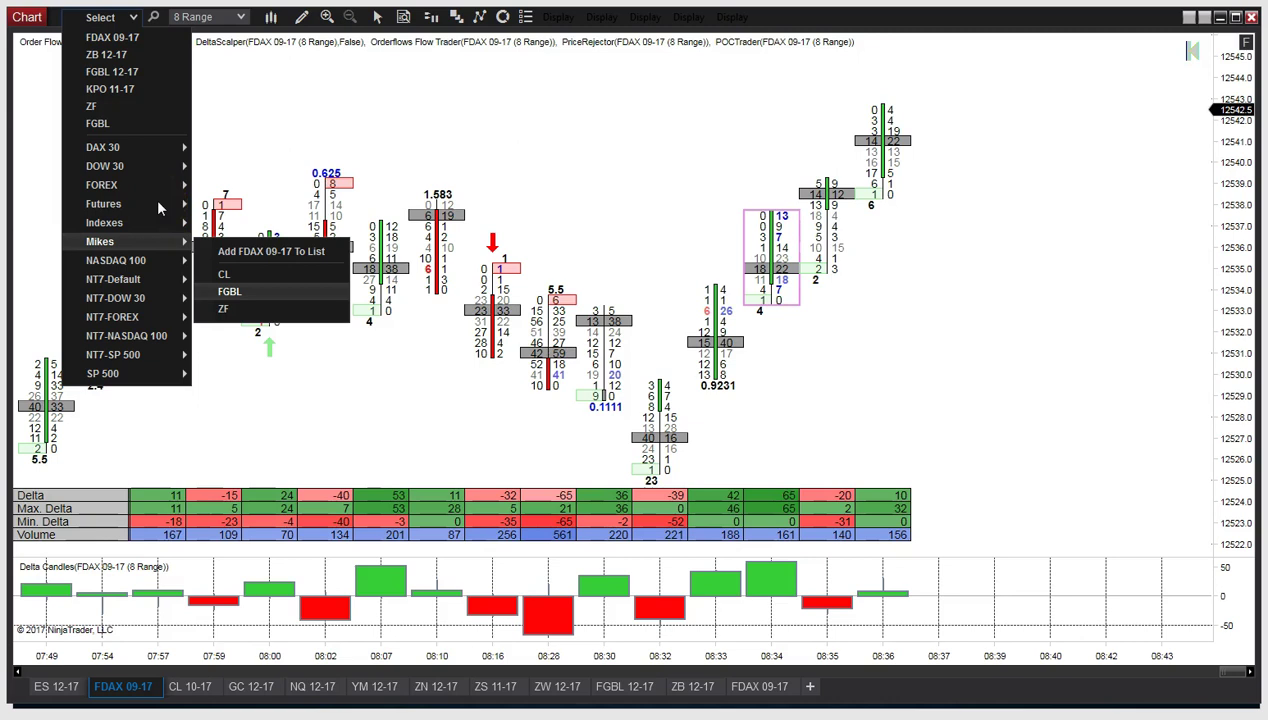
{"action": "left_click", "coordinate": [156, 203]}
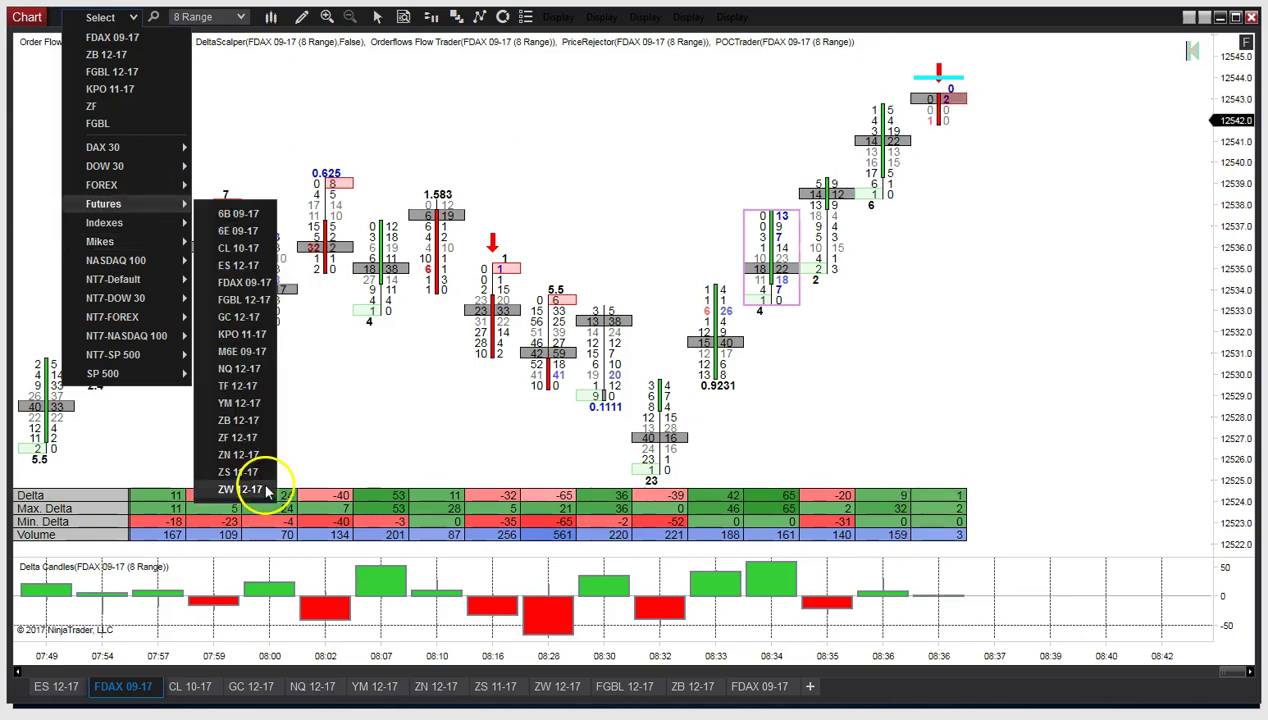
{"action": "left_click", "coordinate": [320, 393]}
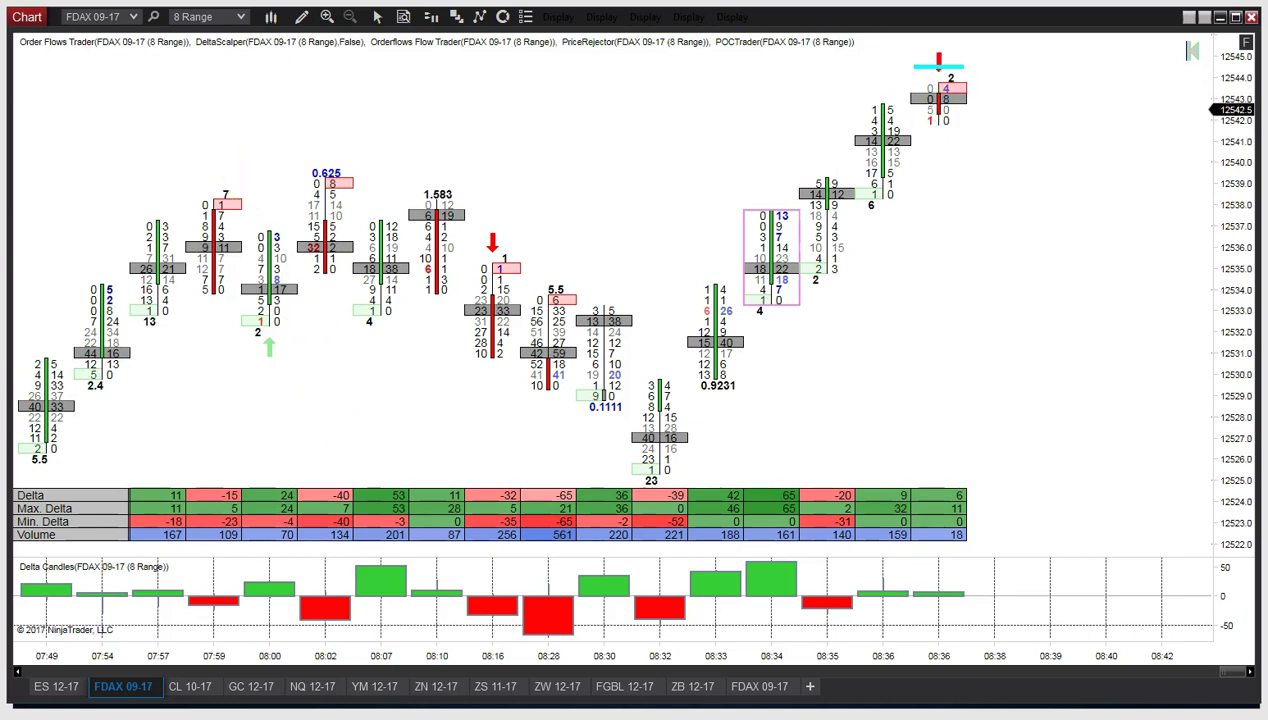
Bring the Control Center forward, then open and close the instruments catalogue
{"action": "key", "text": "alt+Tab"}
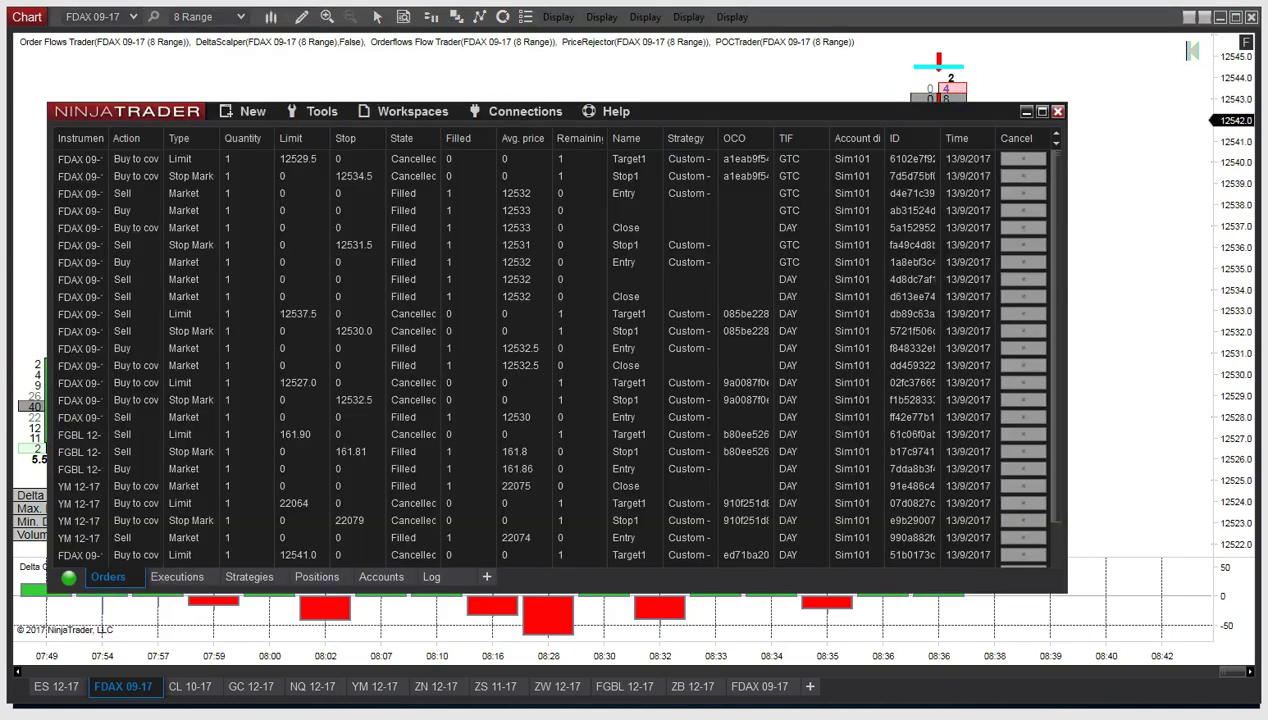
{"action": "left_click", "coordinate": [322, 112]}
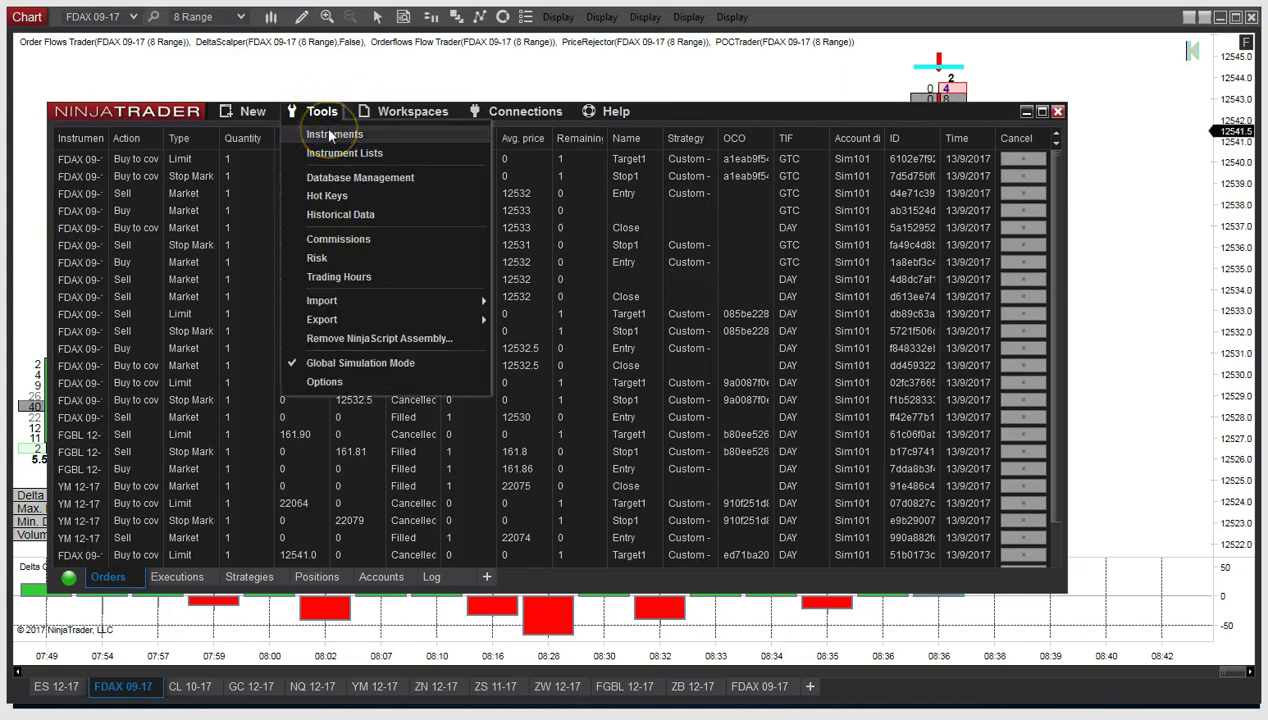
{"action": "left_click", "coordinate": [331, 136]}
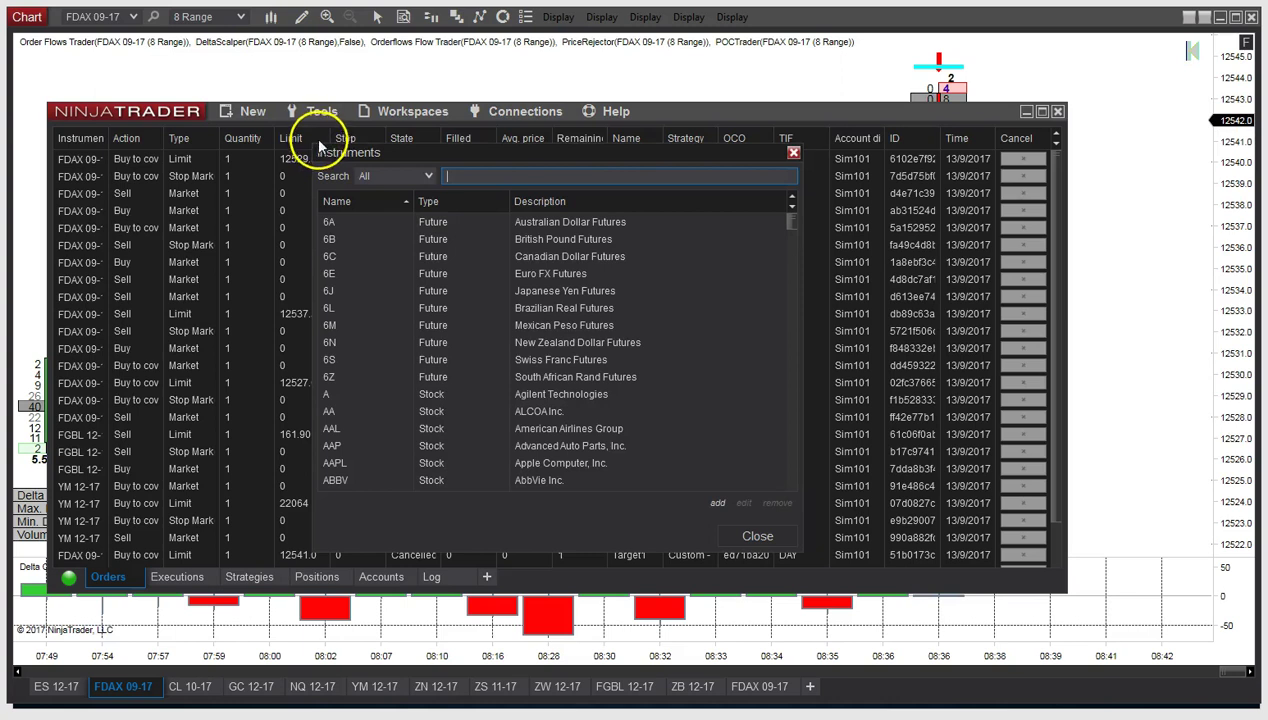
{"action": "left_click", "coordinate": [760, 535]}
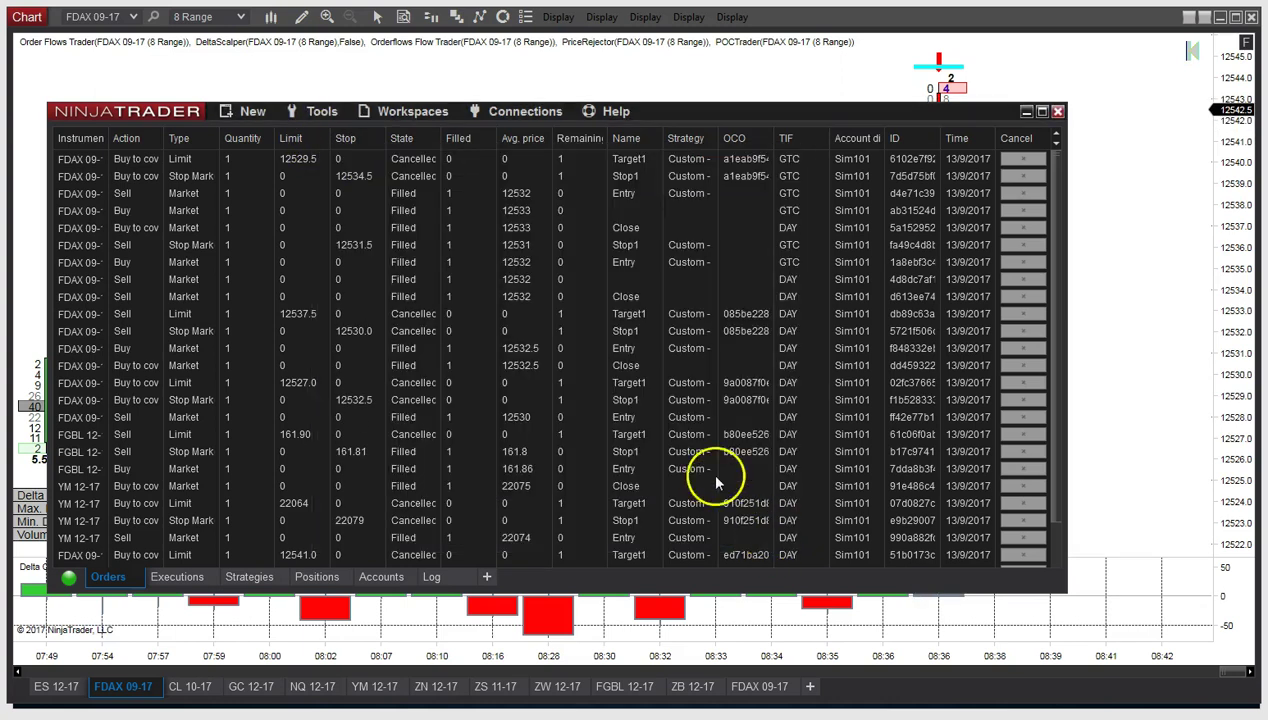
Open Tools > Instrument Lists and select the Mikes list
{"action": "left_click", "coordinate": [318, 120]}
{"action": "left_click", "coordinate": [330, 150]}
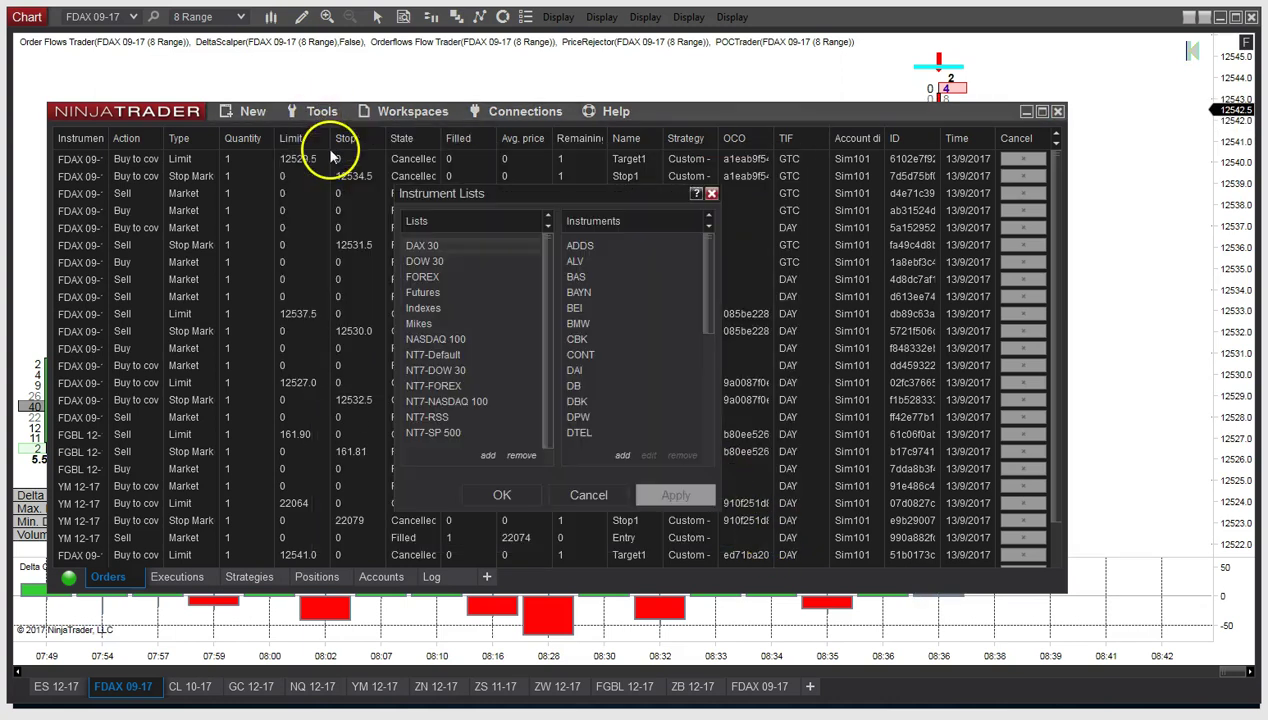
{"action": "left_click", "coordinate": [430, 323]}
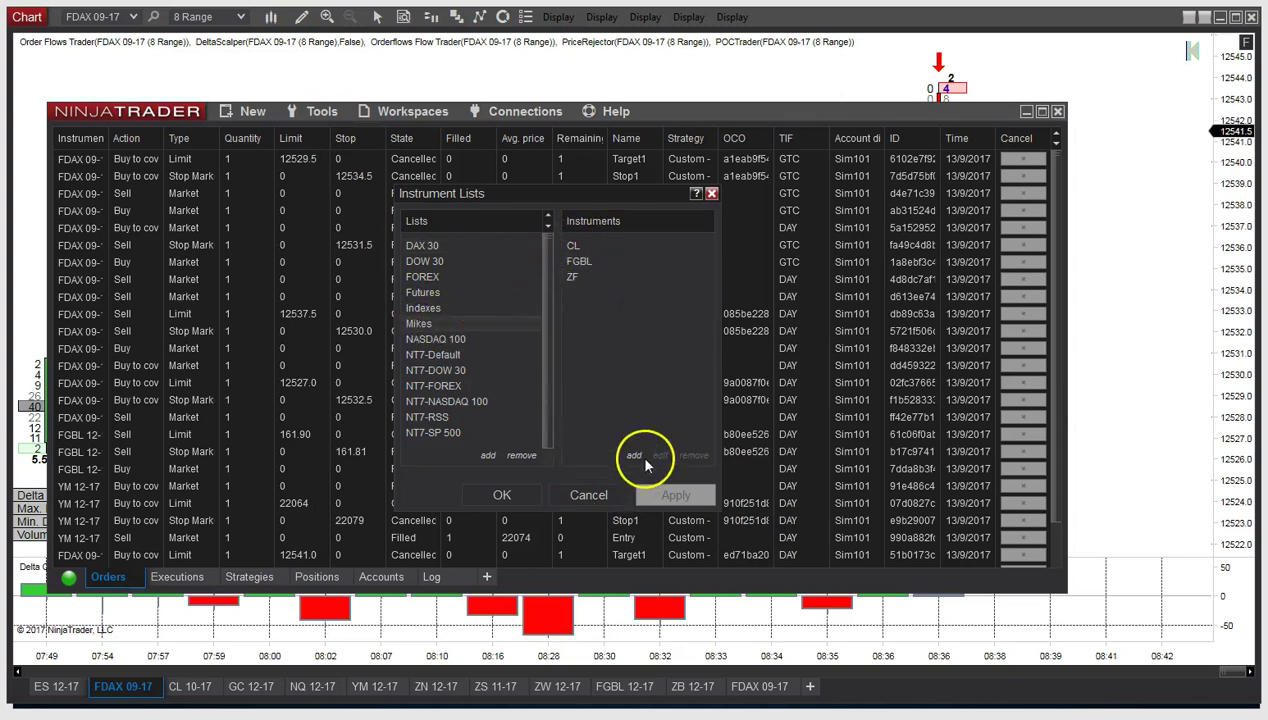
Add a plain ES entry to Mikes and inspect its settings without keeping changes
{"action": "left_click", "coordinate": [644, 461]}
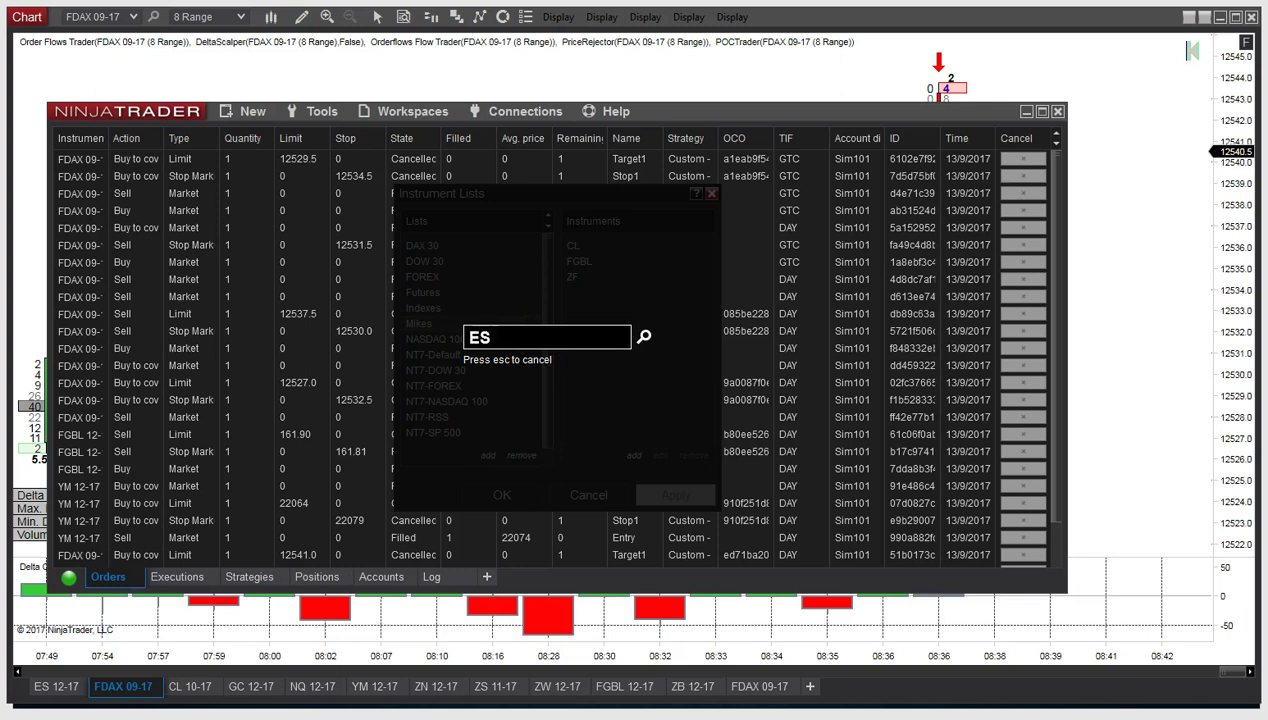
{"action": "type", "text": "ES"}
{"action": "key", "text": "Return"}
{"action": "left_click", "coordinate": [577, 264]}
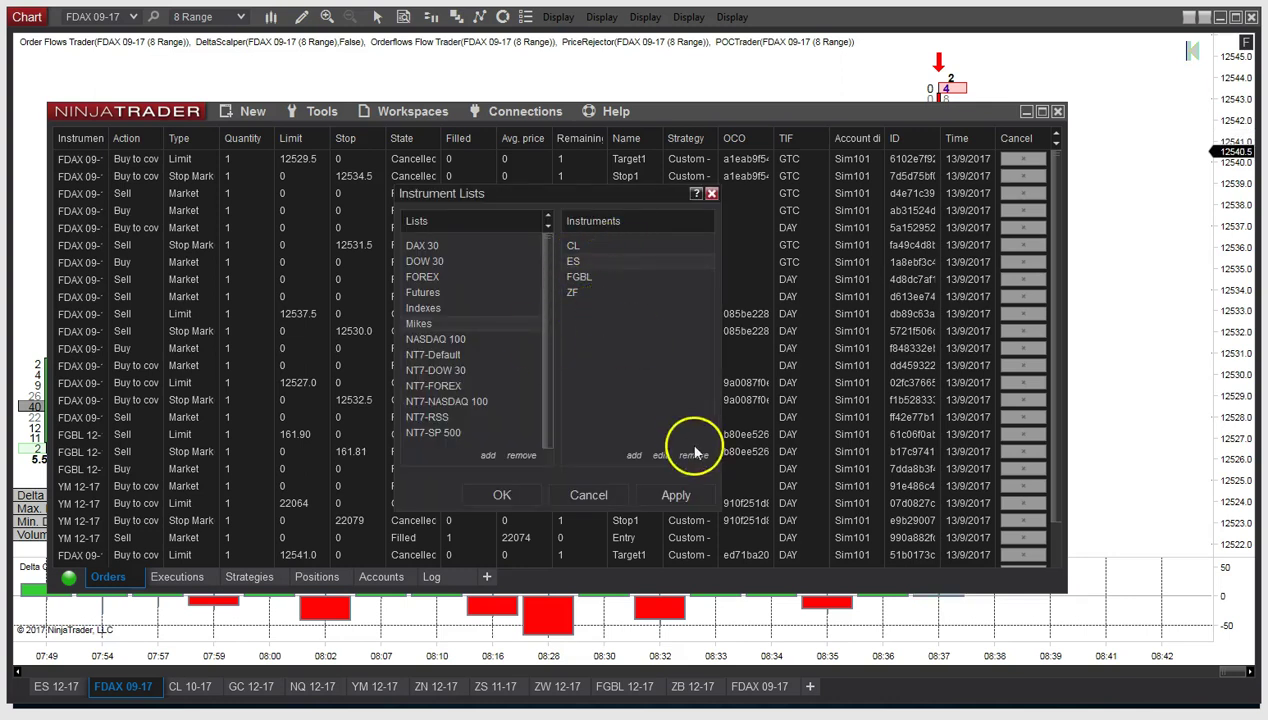
{"action": "left_click", "coordinate": [576, 264]}
{"action": "double_click", "coordinate": [576, 264]}
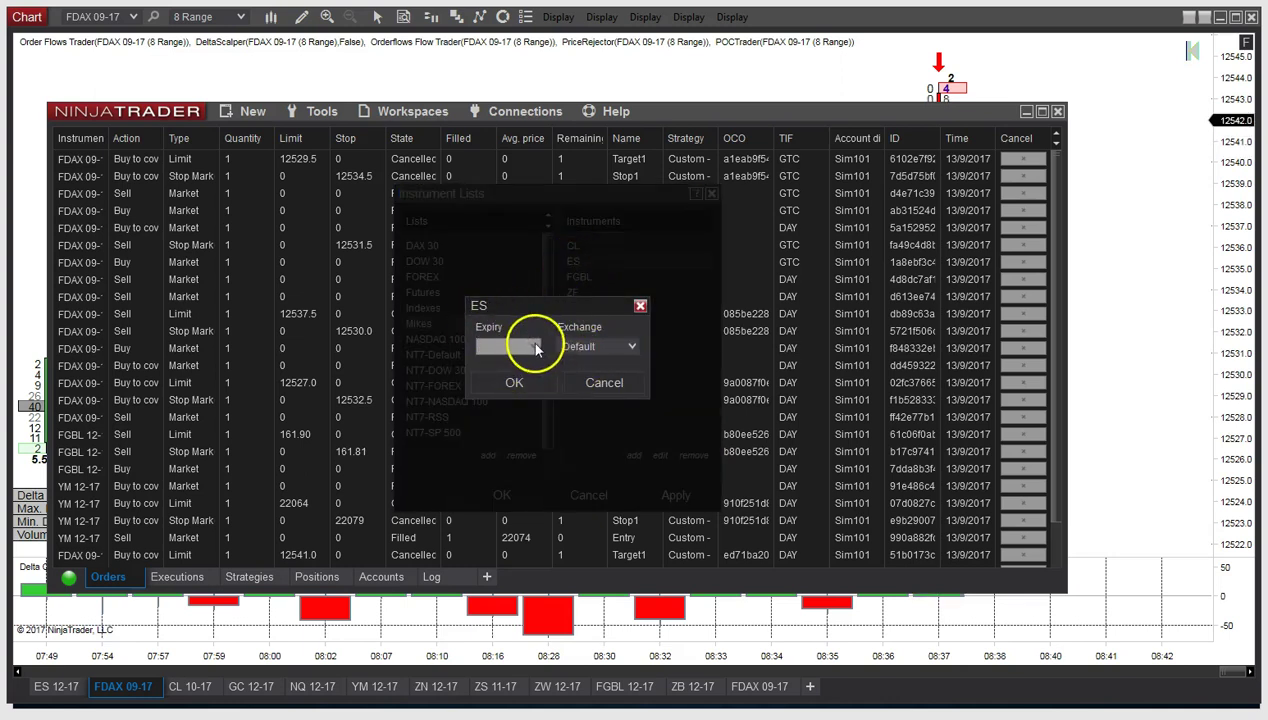
{"action": "left_click", "coordinate": [603, 350]}
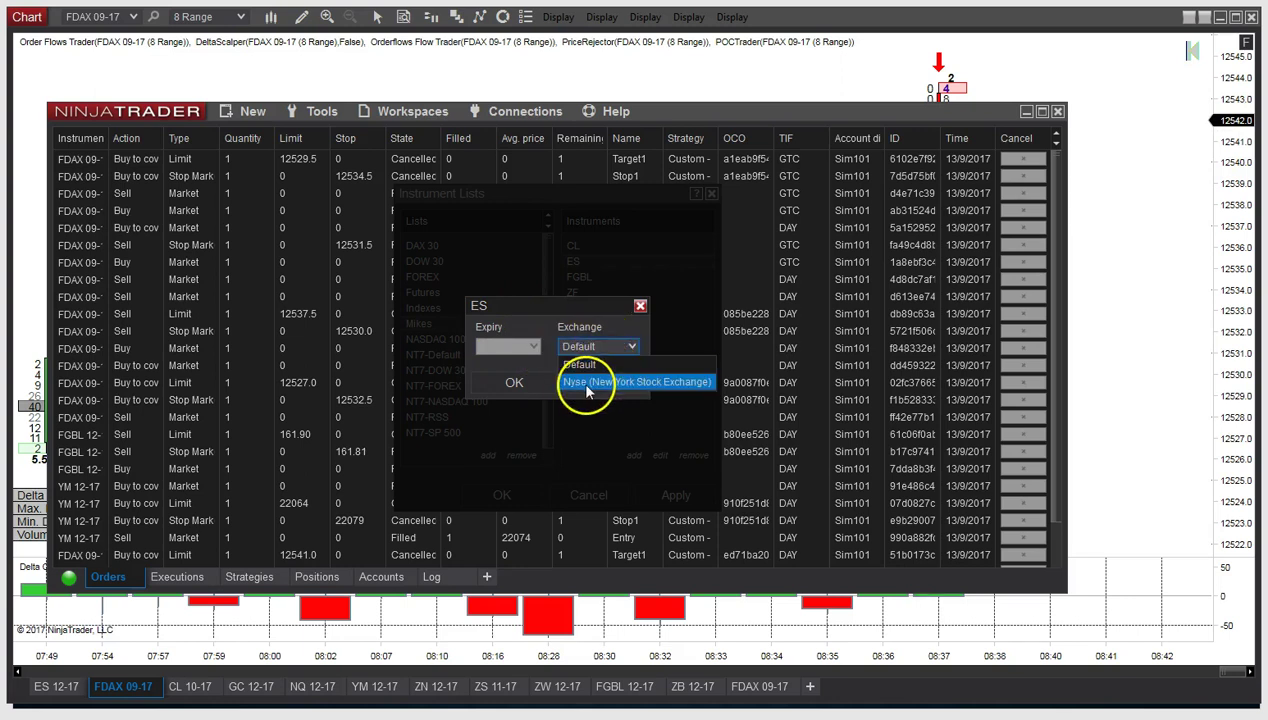
{"action": "left_click", "coordinate": [585, 382]}
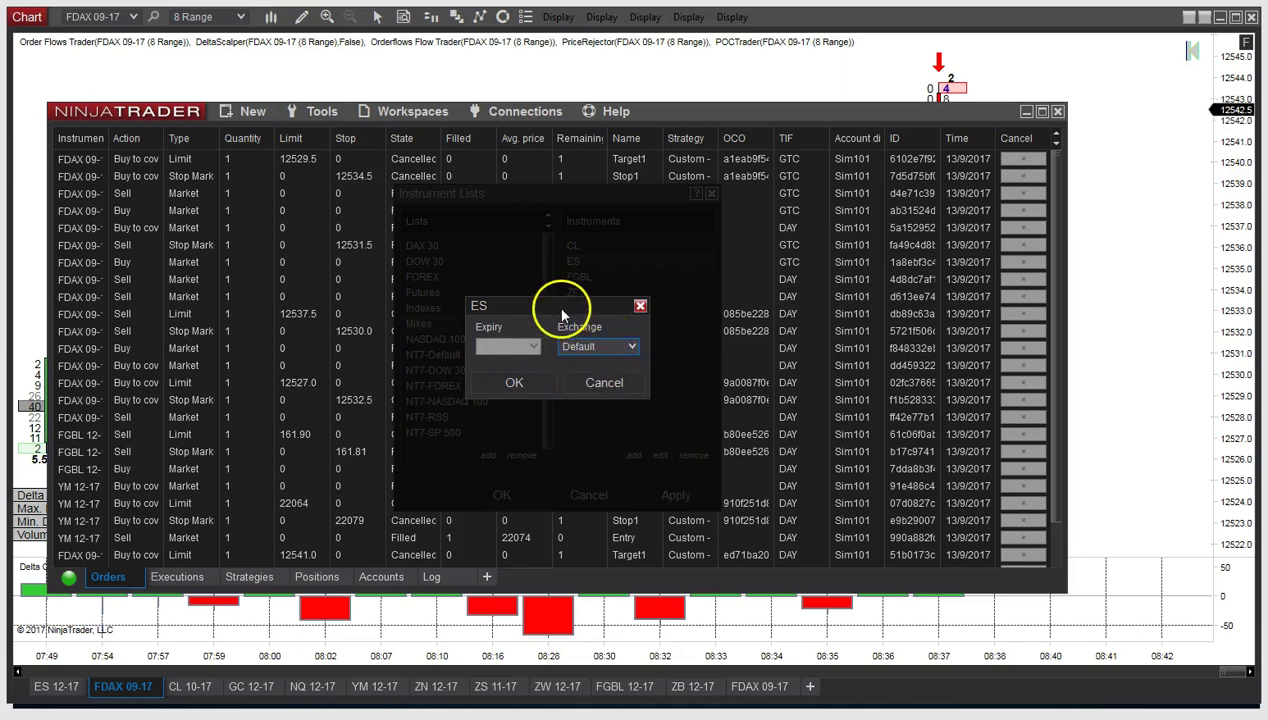
{"action": "left_click", "coordinate": [603, 381]}
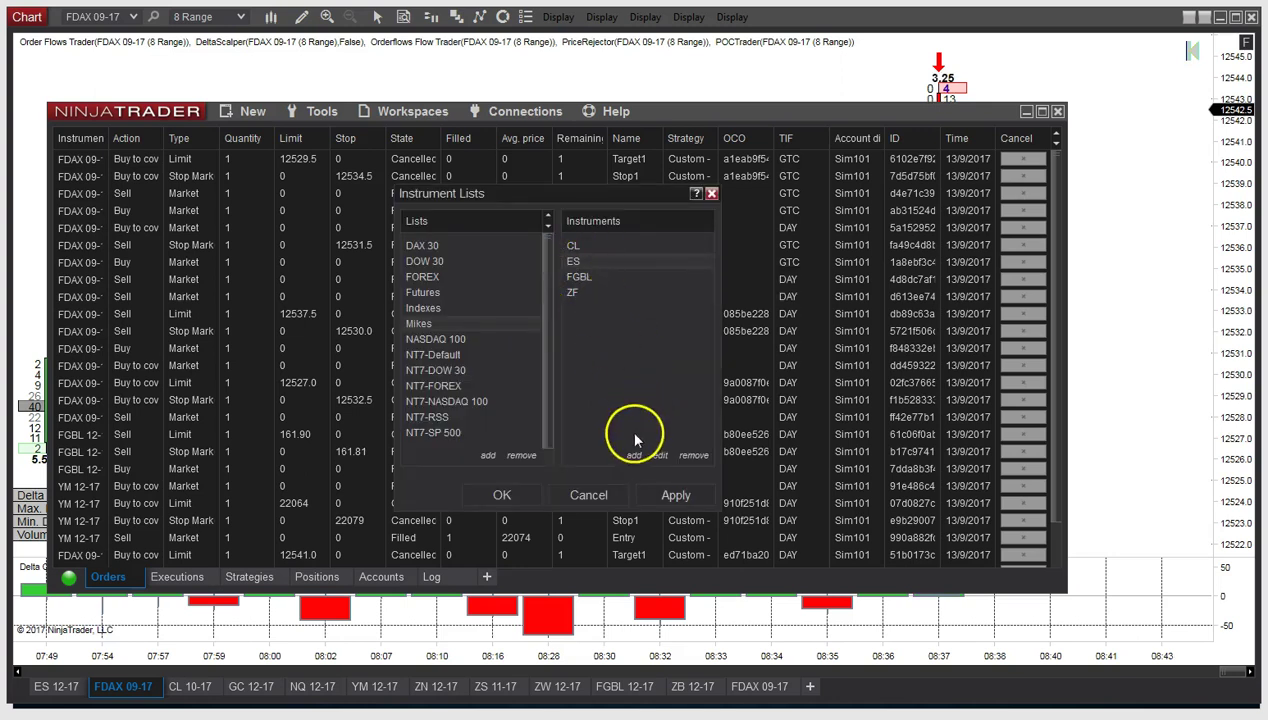
{"action": "left_click", "coordinate": [657, 456]}
{"action": "key", "text": "Escape"}
Add the ES 12-17 futures contract to Mikes from the search filtered to Future
{"action": "left_click", "coordinate": [657, 455]}
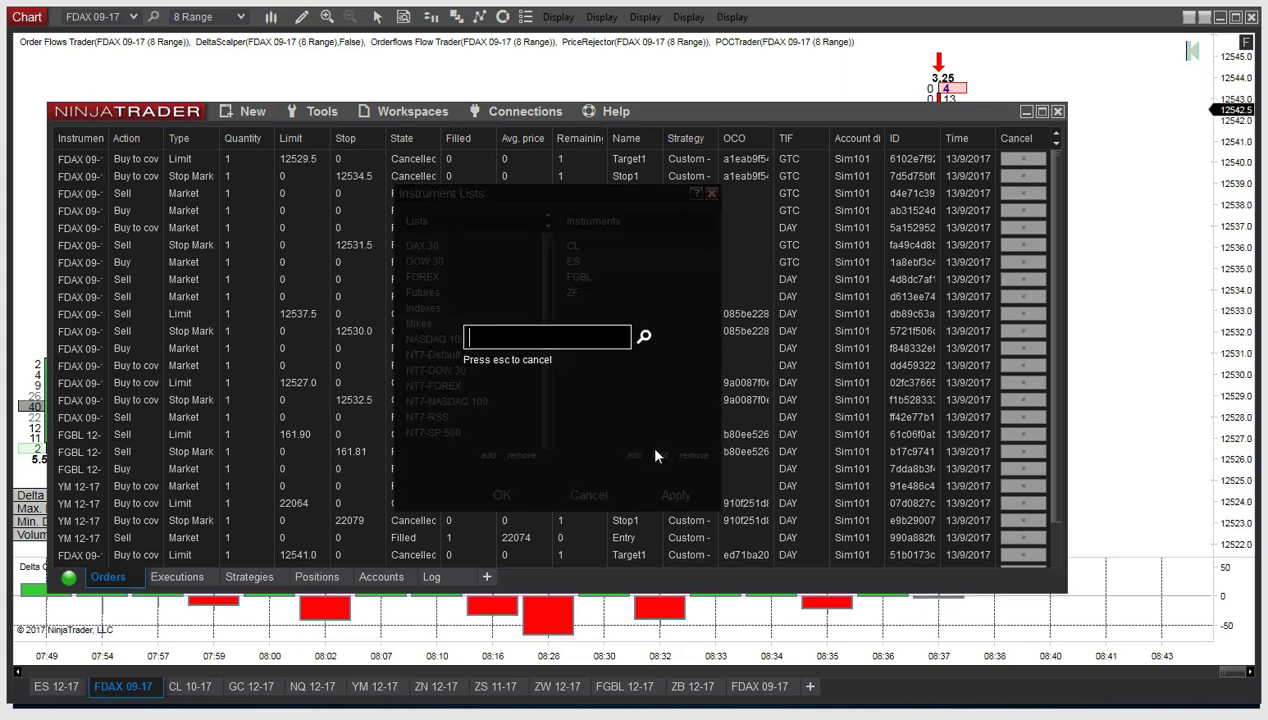
{"action": "left_click", "coordinate": [644, 339]}
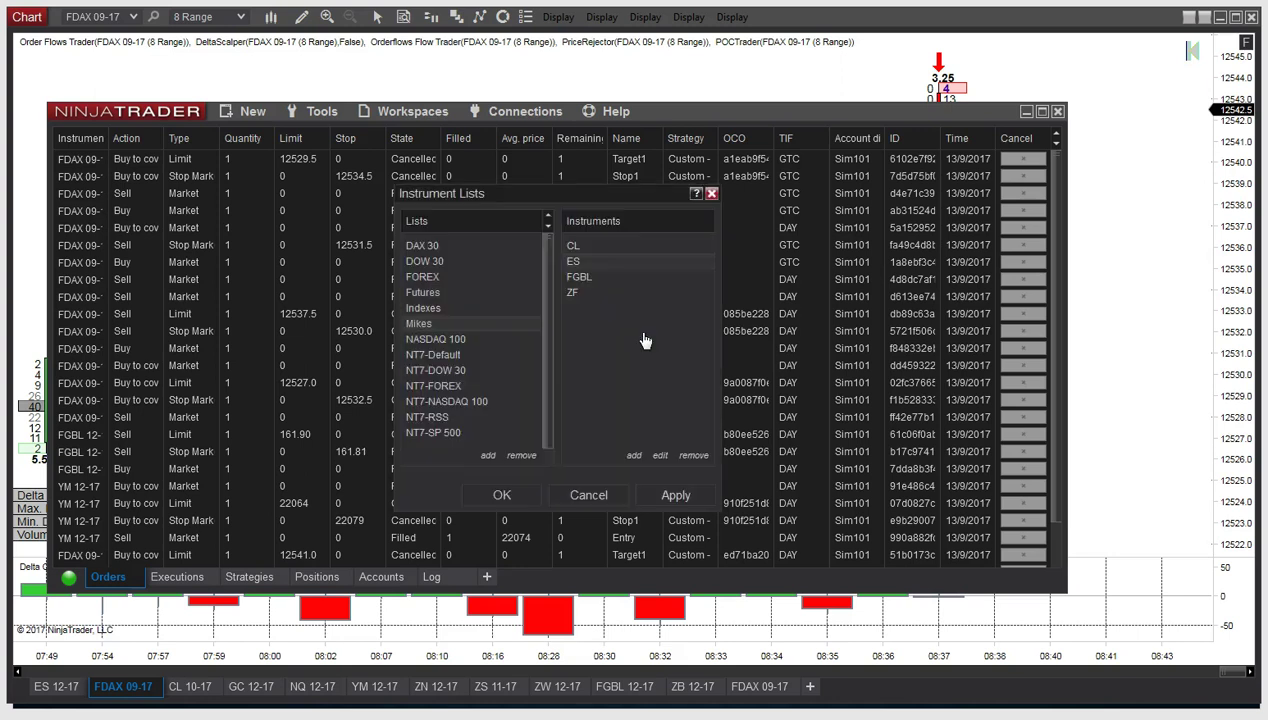
{"action": "left_click", "coordinate": [466, 175]}
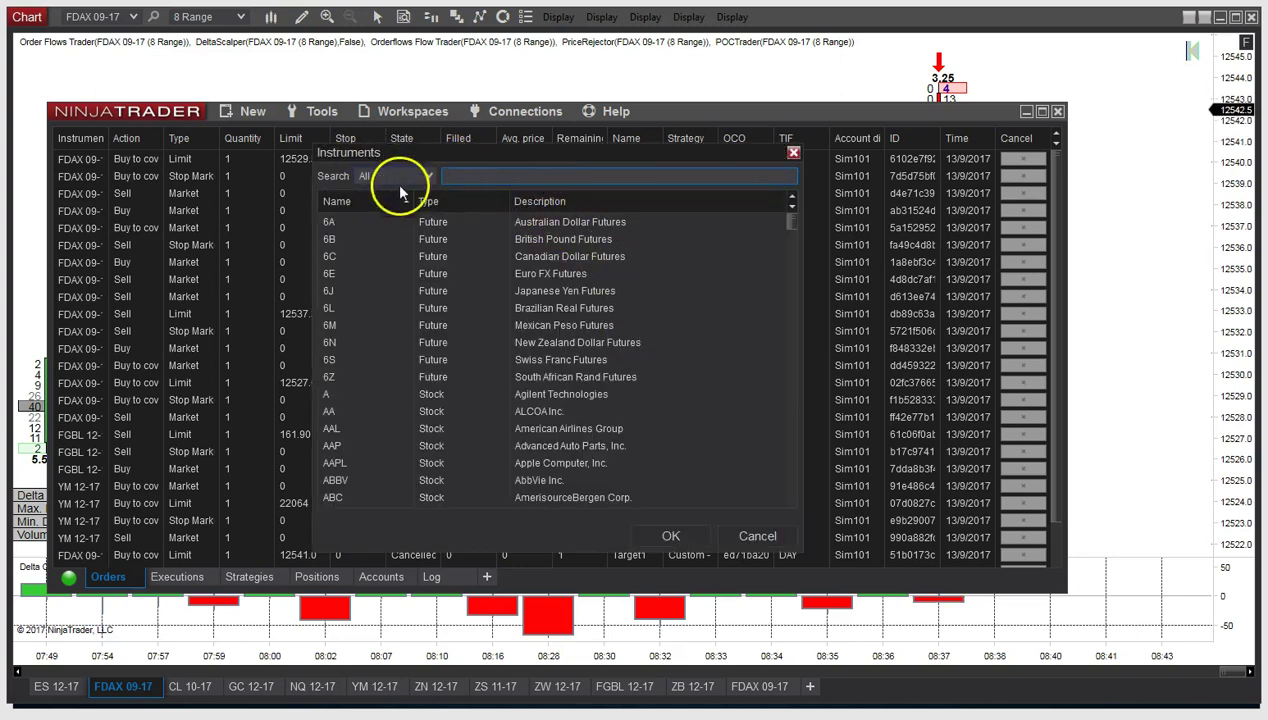
{"action": "left_click", "coordinate": [428, 175]}
{"action": "left_click", "coordinate": [404, 248]}
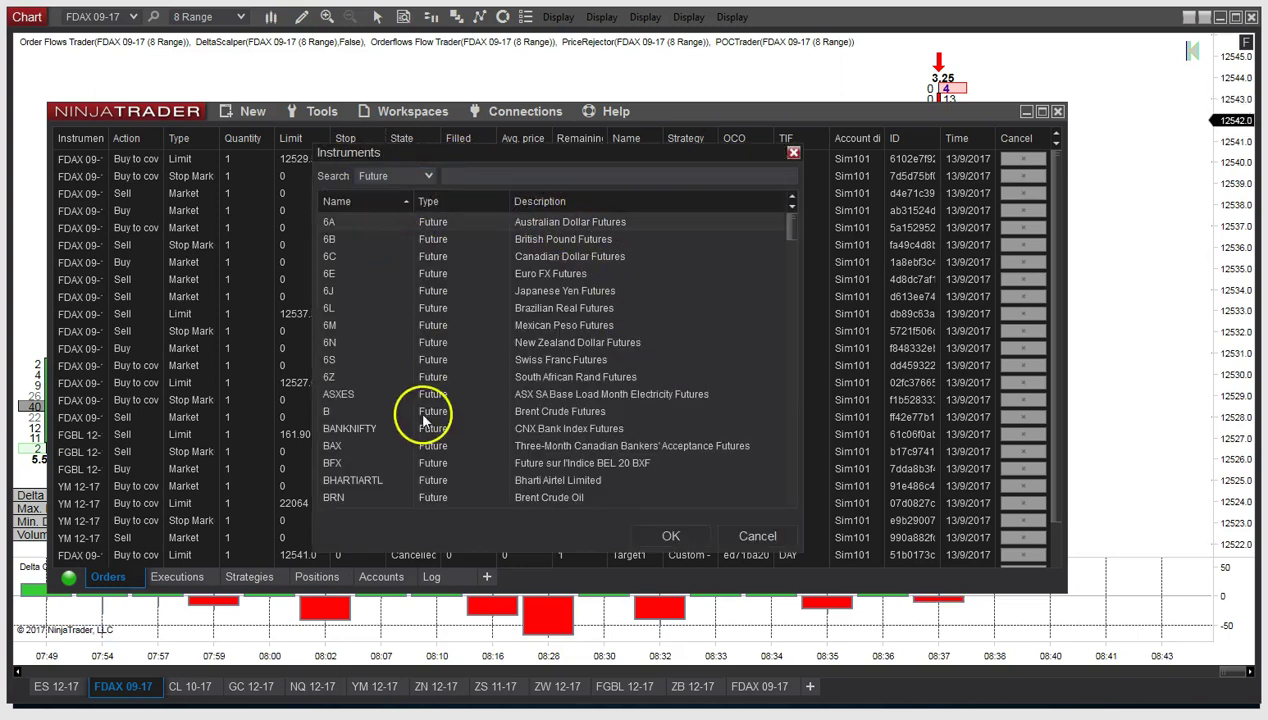
{"action": "scroll", "coordinate": [480, 400], "scroll_direction": "down", "scroll_amount": 4}
{"action": "scroll", "coordinate": [480, 400], "scroll_direction": "down", "scroll_amount": 5}
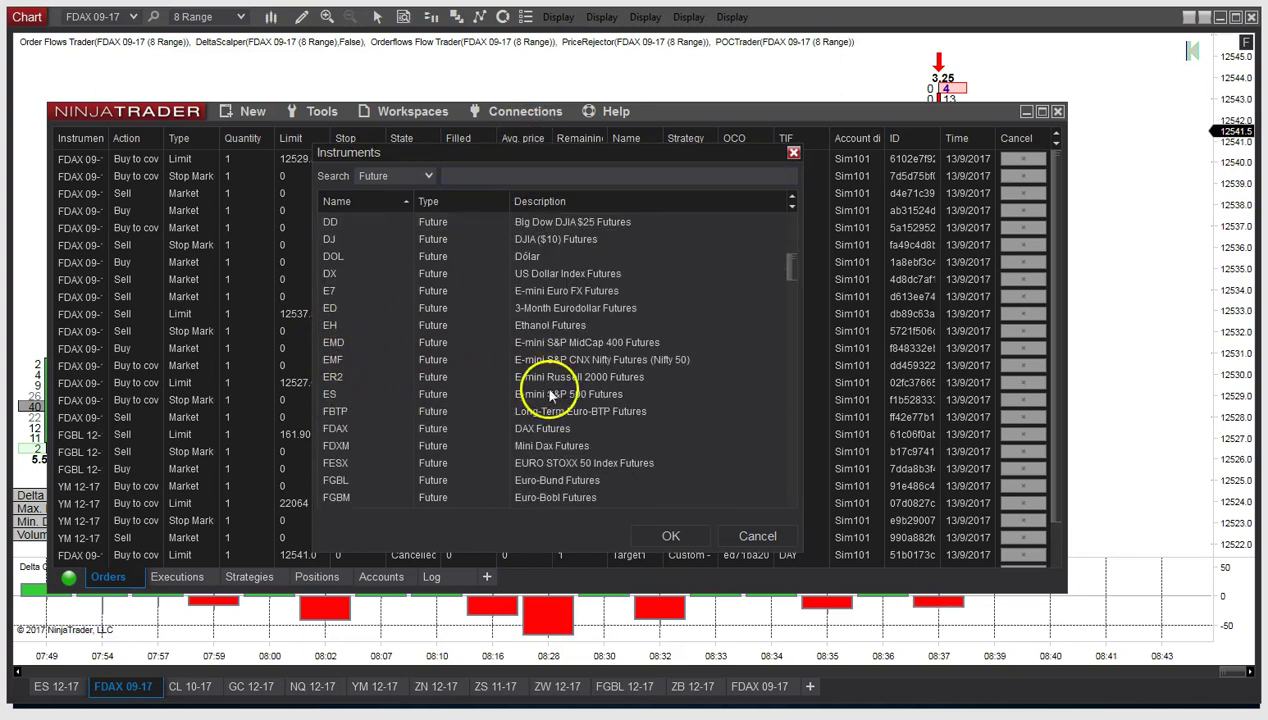
{"action": "double_click", "coordinate": [545, 393]}
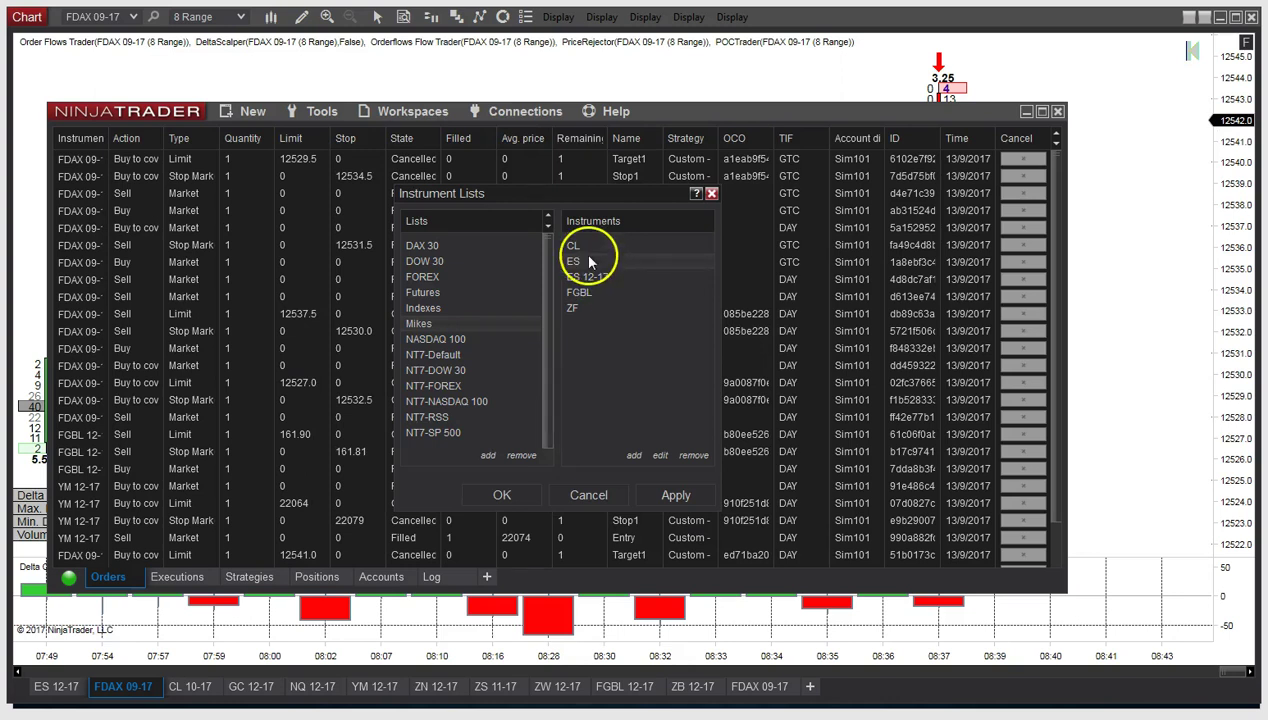
Remove the plain ES, CL, FGBL and ZF entries from Mikes, leaving ES 12-17
{"action": "left_click", "coordinate": [700, 459]}
{"action": "left_click", "coordinate": [575, 246]}
{"action": "left_click", "coordinate": [697, 459]}
{"action": "left_click", "coordinate": [576, 261]}
{"action": "left_click", "coordinate": [697, 459]}
{"action": "left_click", "coordinate": [574, 261]}
{"action": "left_click", "coordinate": [694, 455]}
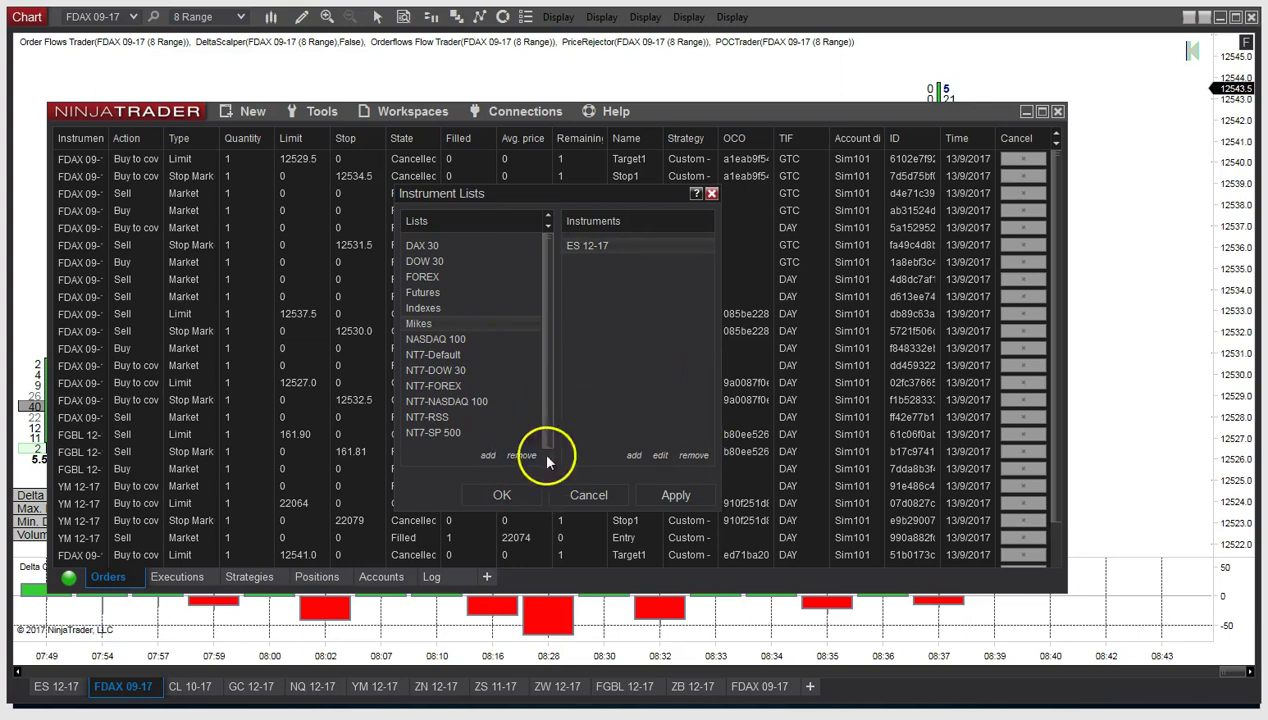
{"action": "left_click", "coordinate": [633, 455]}
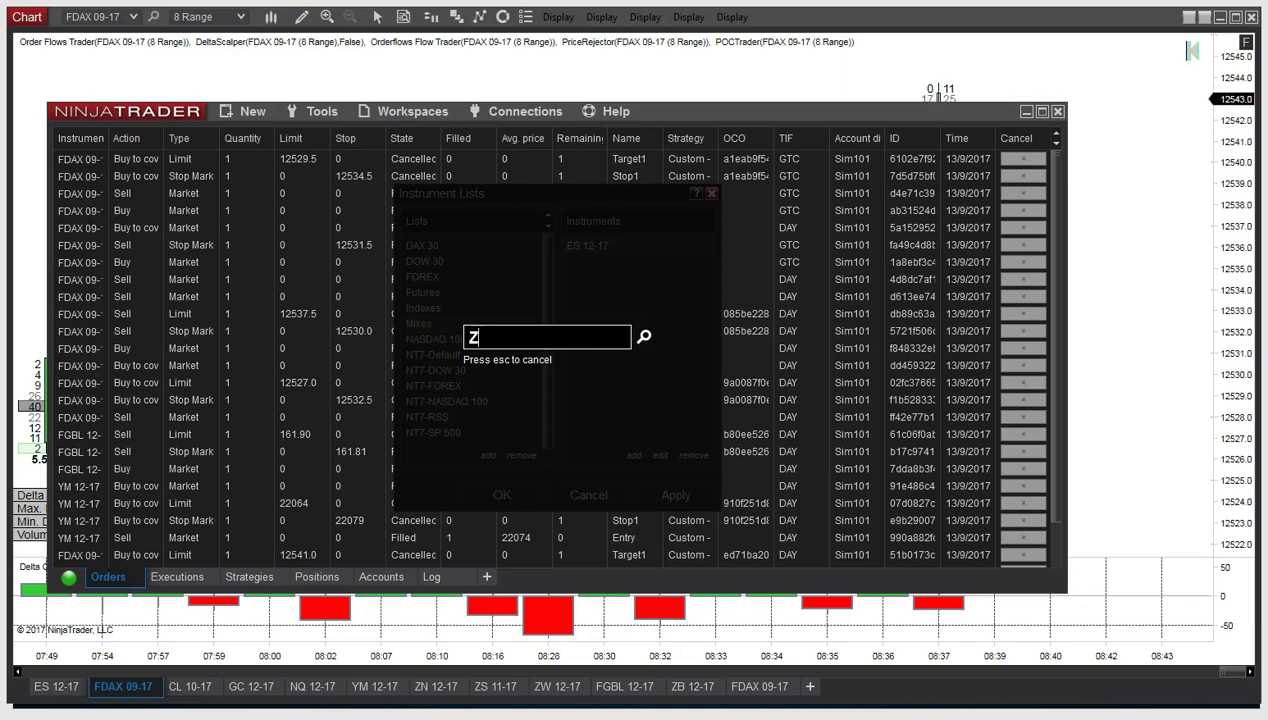
Add a plain ZM entry to Mikes and view its settings without changes
{"action": "key", "text": "Return"}
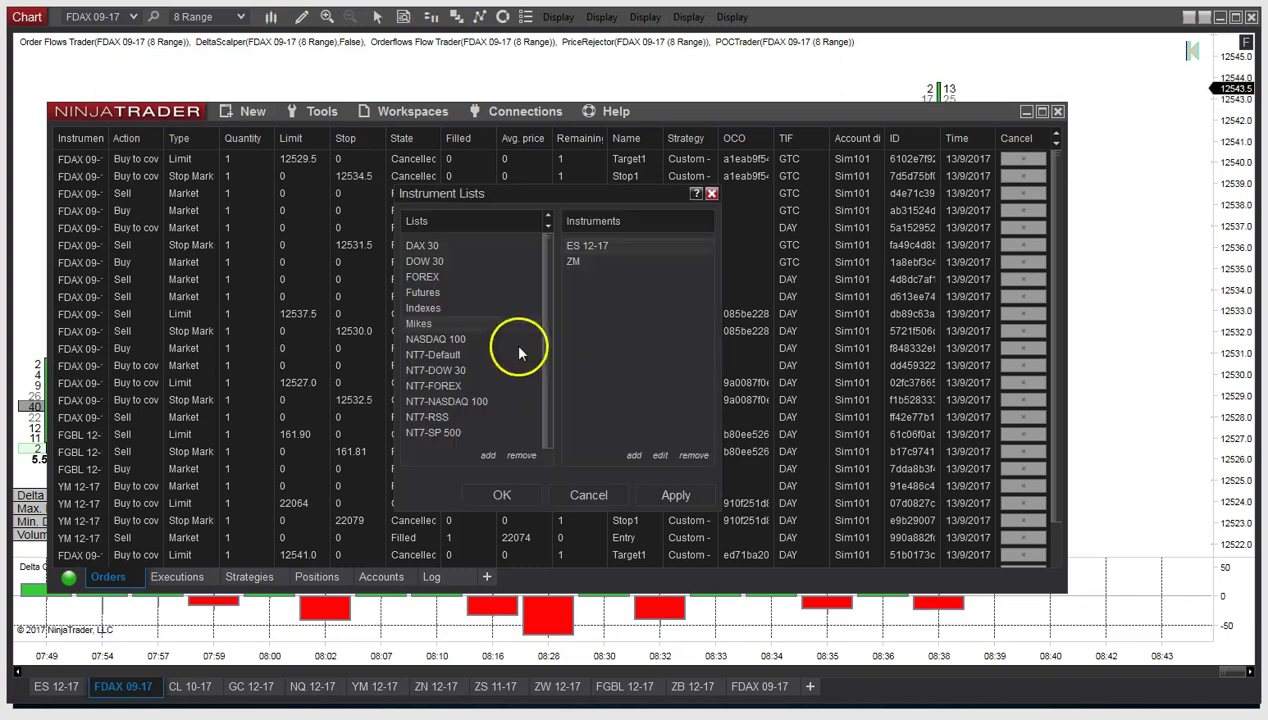
{"action": "left_click", "coordinate": [575, 261]}
{"action": "left_click", "coordinate": [657, 497]}
{"action": "left_click", "coordinate": [658, 456]}
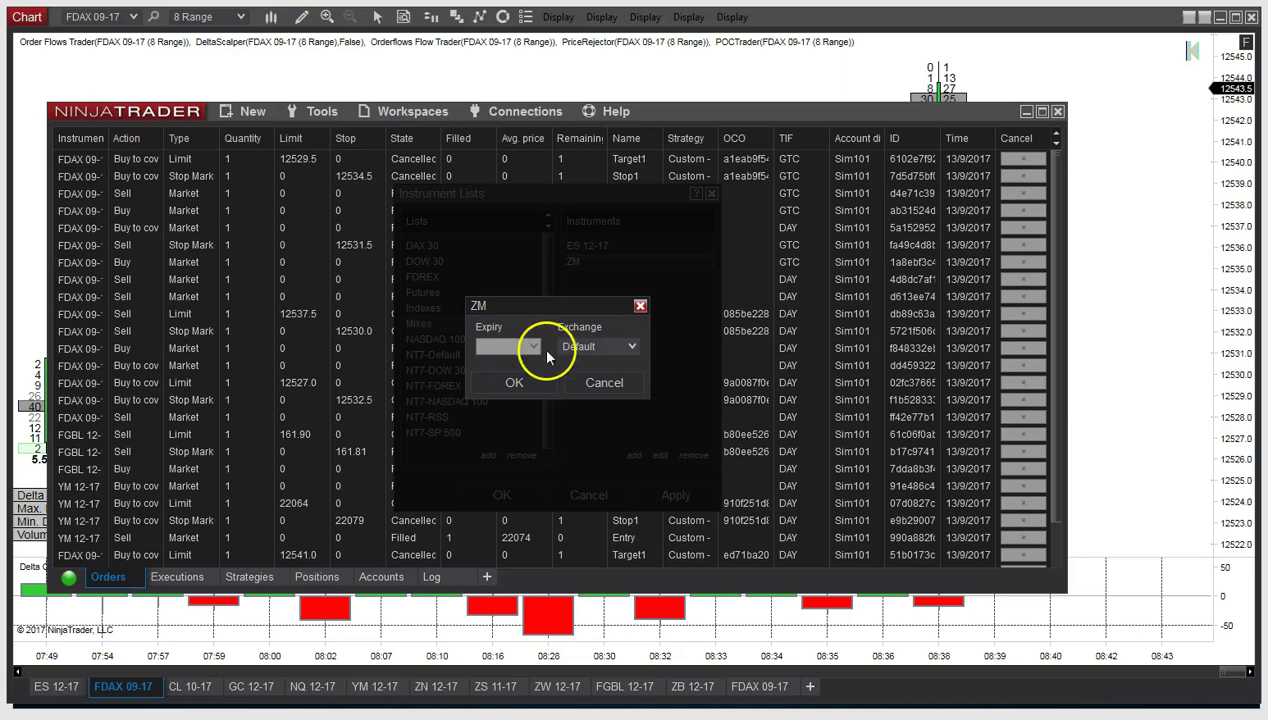
{"action": "left_click", "coordinate": [604, 384]}
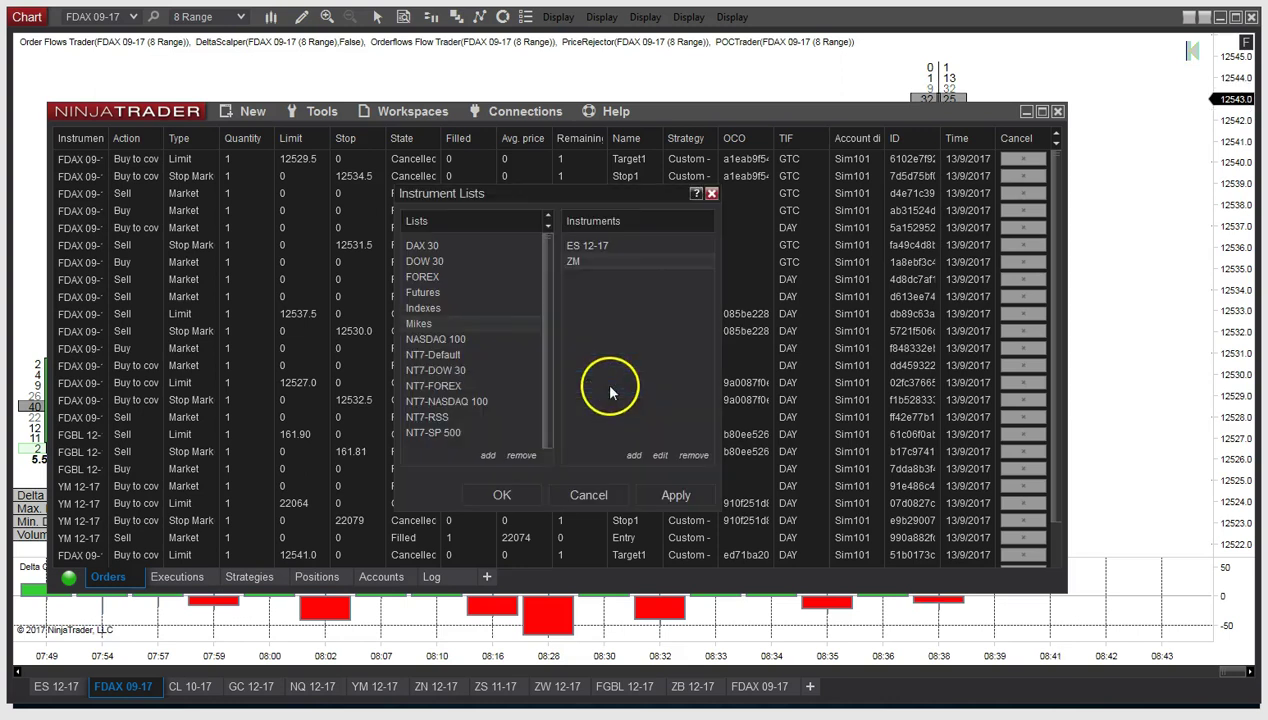
{"action": "double_click", "coordinate": [586, 262]}
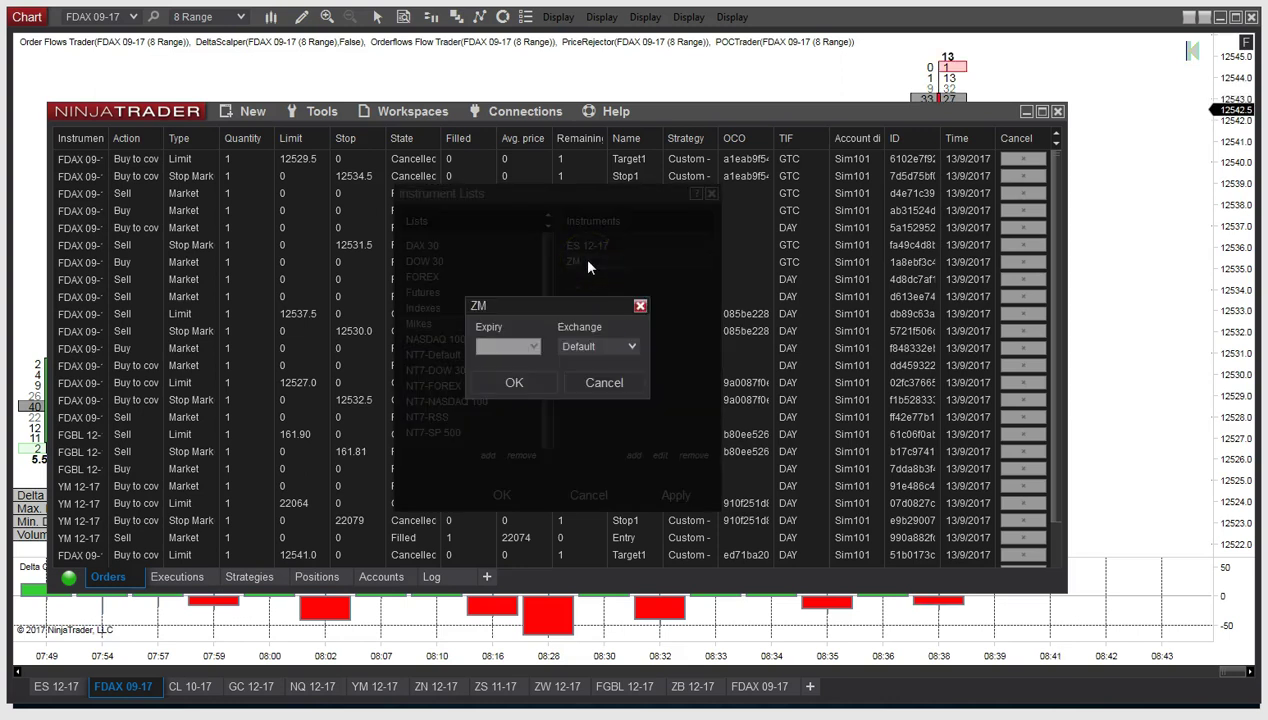
{"action": "left_click", "coordinate": [604, 382]}
Search 'zm' and add the ZM soybean meal future to the Mikes list
{"action": "left_click", "coordinate": [636, 452]}
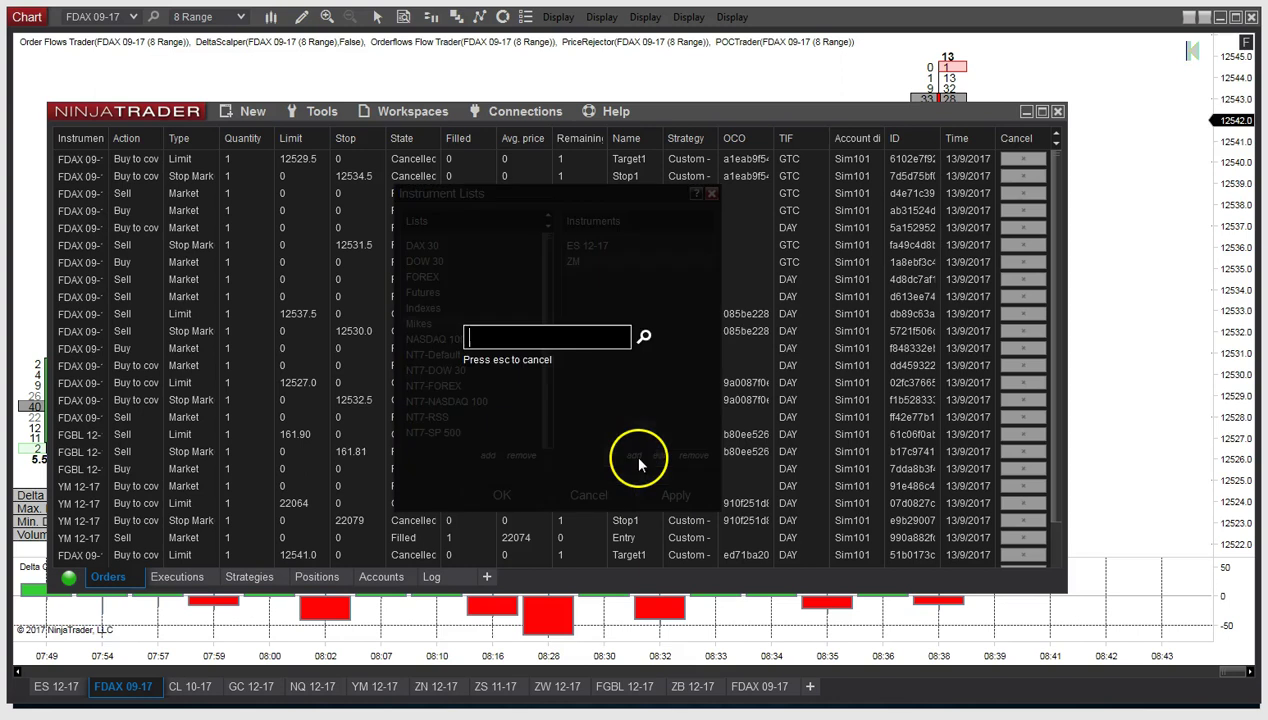
{"action": "left_click", "coordinate": [640, 341]}
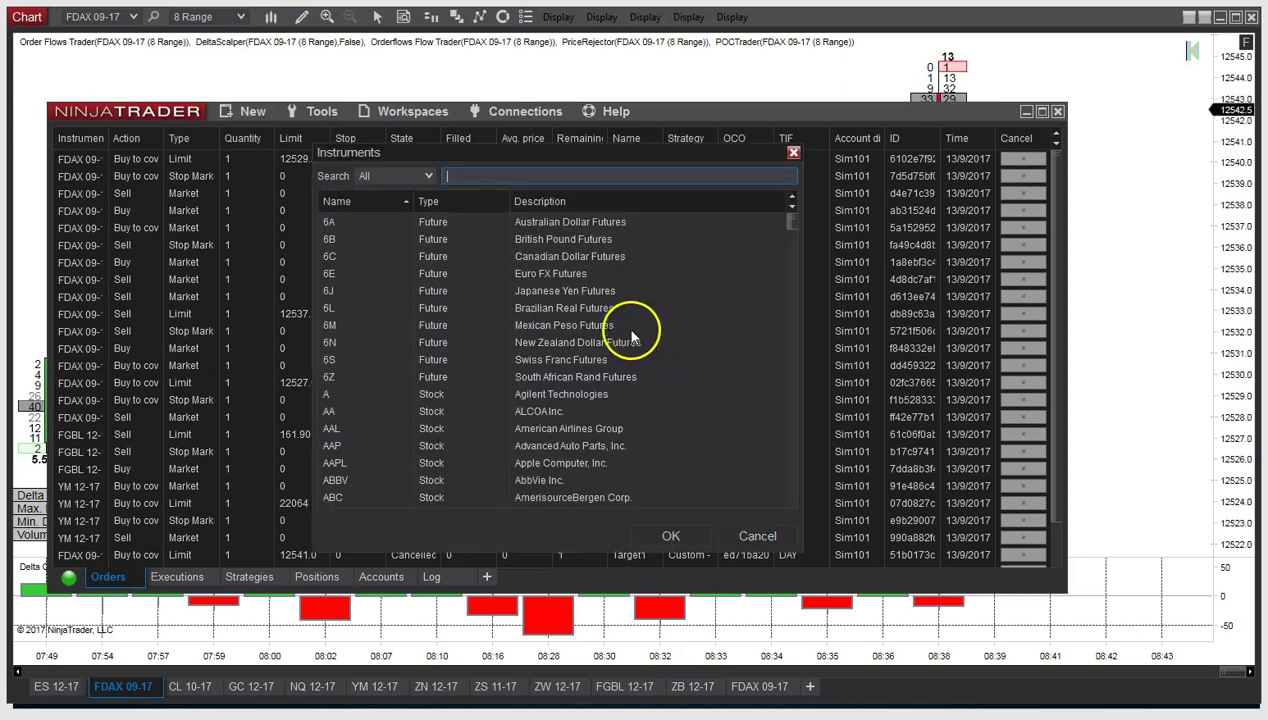
{"action": "left_click", "coordinate": [530, 181]}
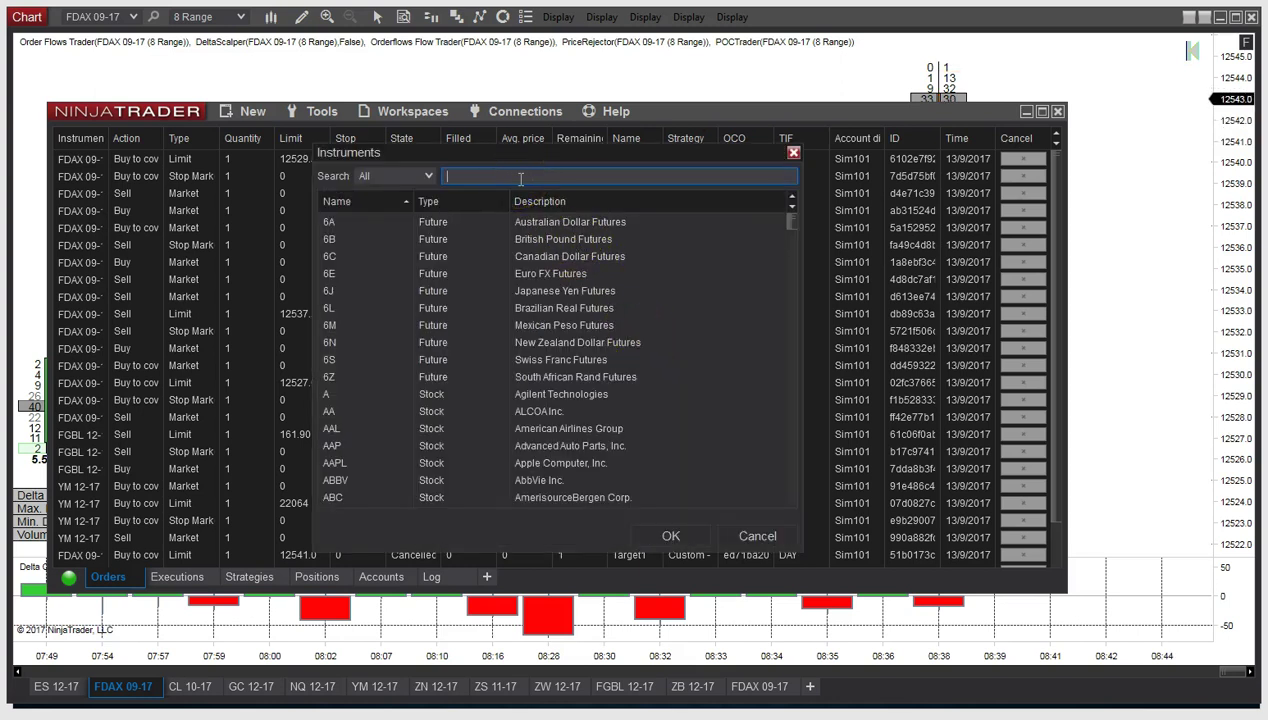
{"action": "type", "text": "zm"}
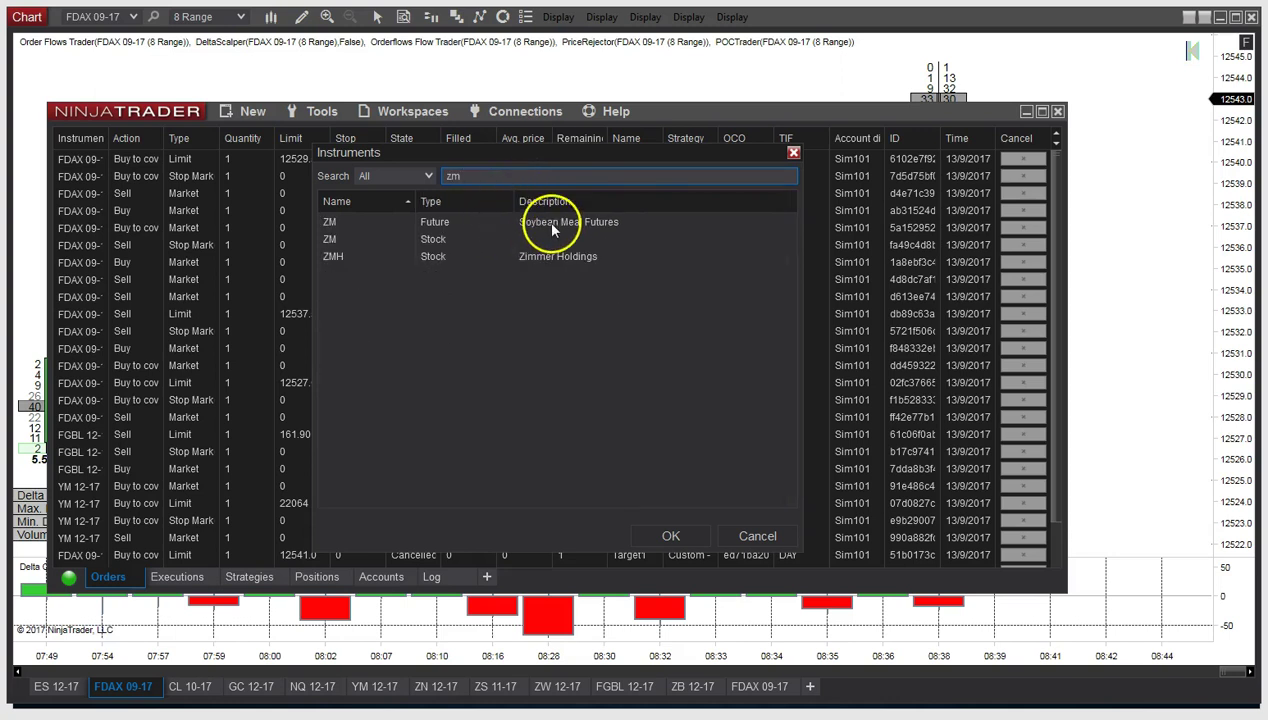
{"action": "left_click", "coordinate": [551, 226]}
{"action": "double_click", "coordinate": [553, 224]}
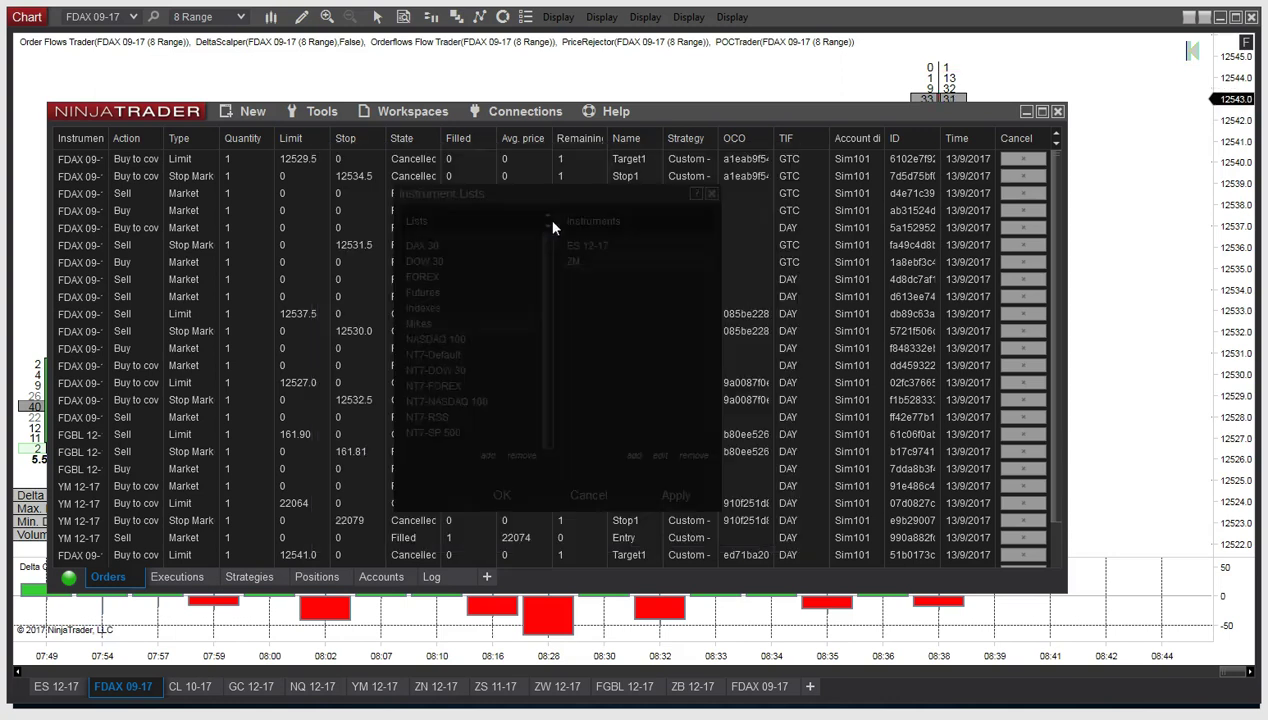
Set the new ZM entry's expiry to 12-17
{"action": "left_click", "coordinate": [598, 262]}
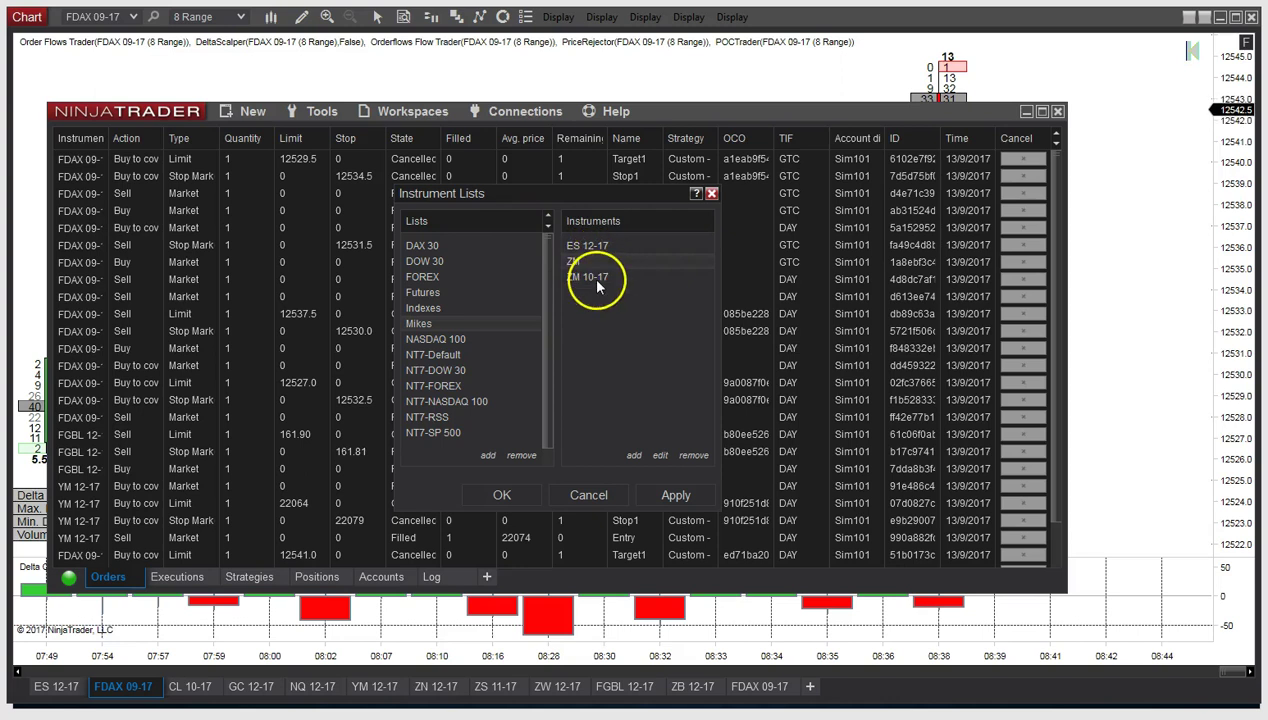
{"action": "left_click", "coordinate": [661, 458]}
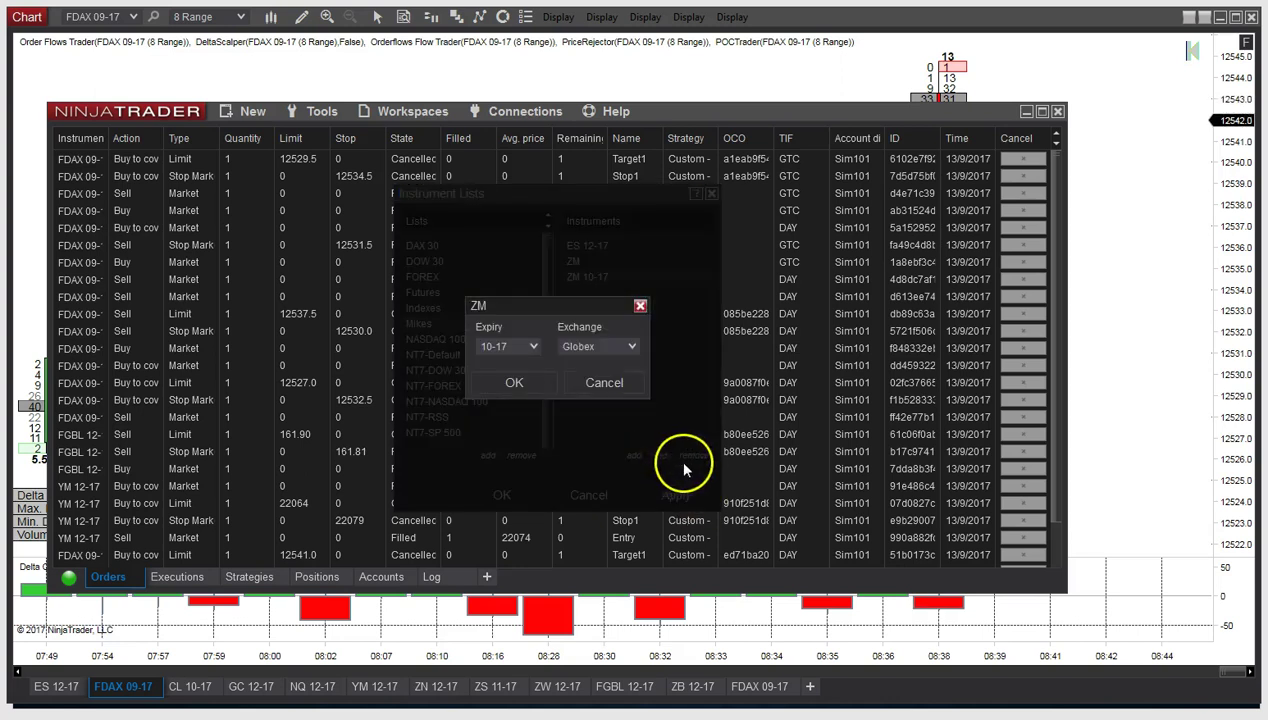
{"action": "left_click", "coordinate": [521, 348]}
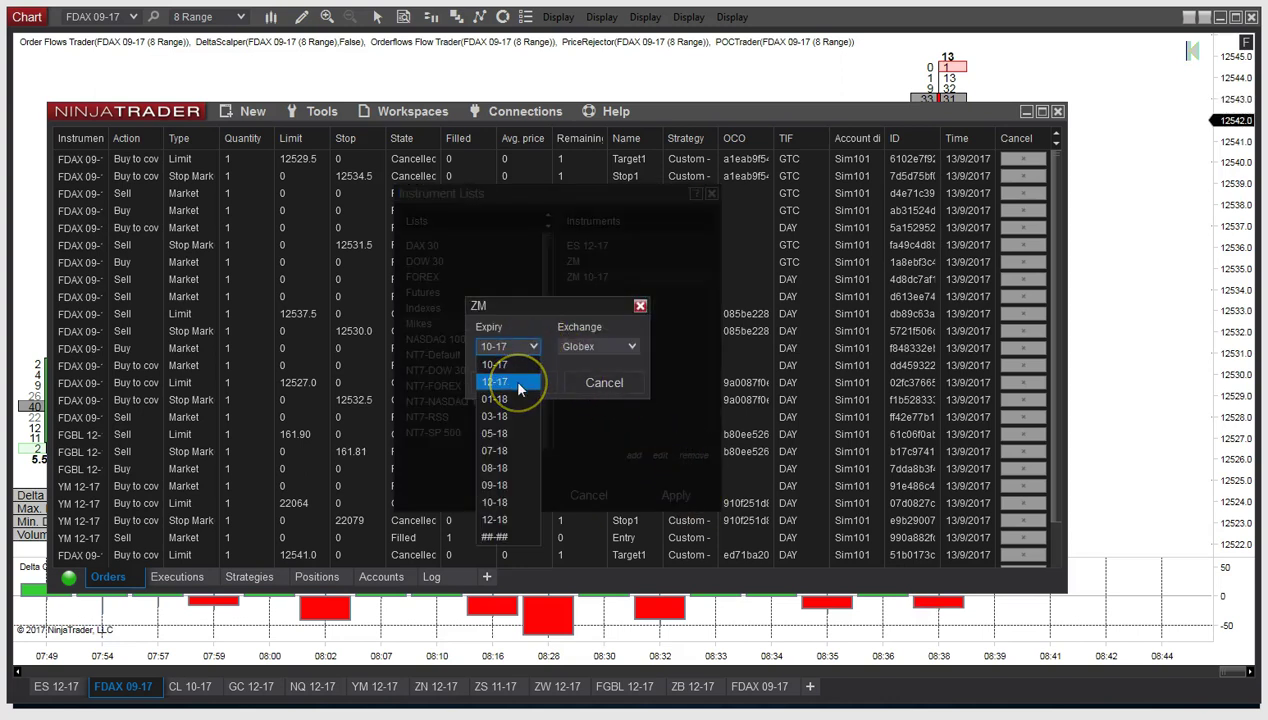
{"action": "left_click", "coordinate": [518, 389]}
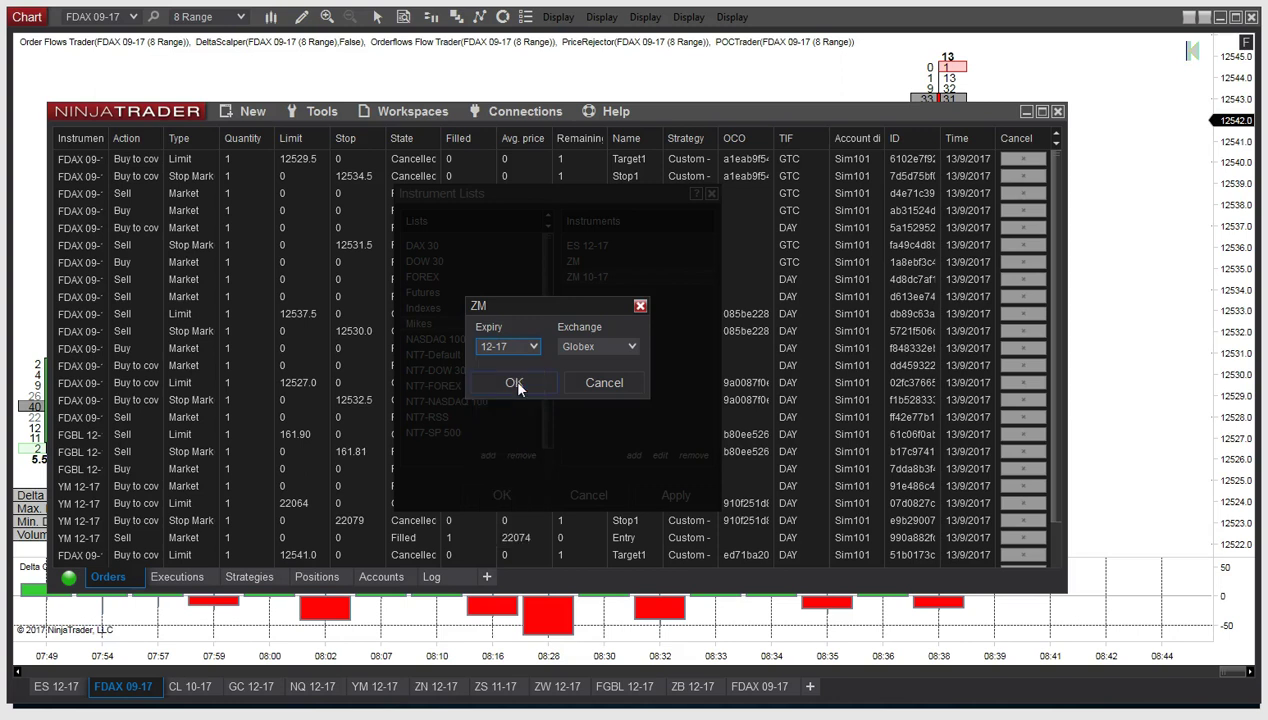
{"action": "left_click", "coordinate": [538, 380]}
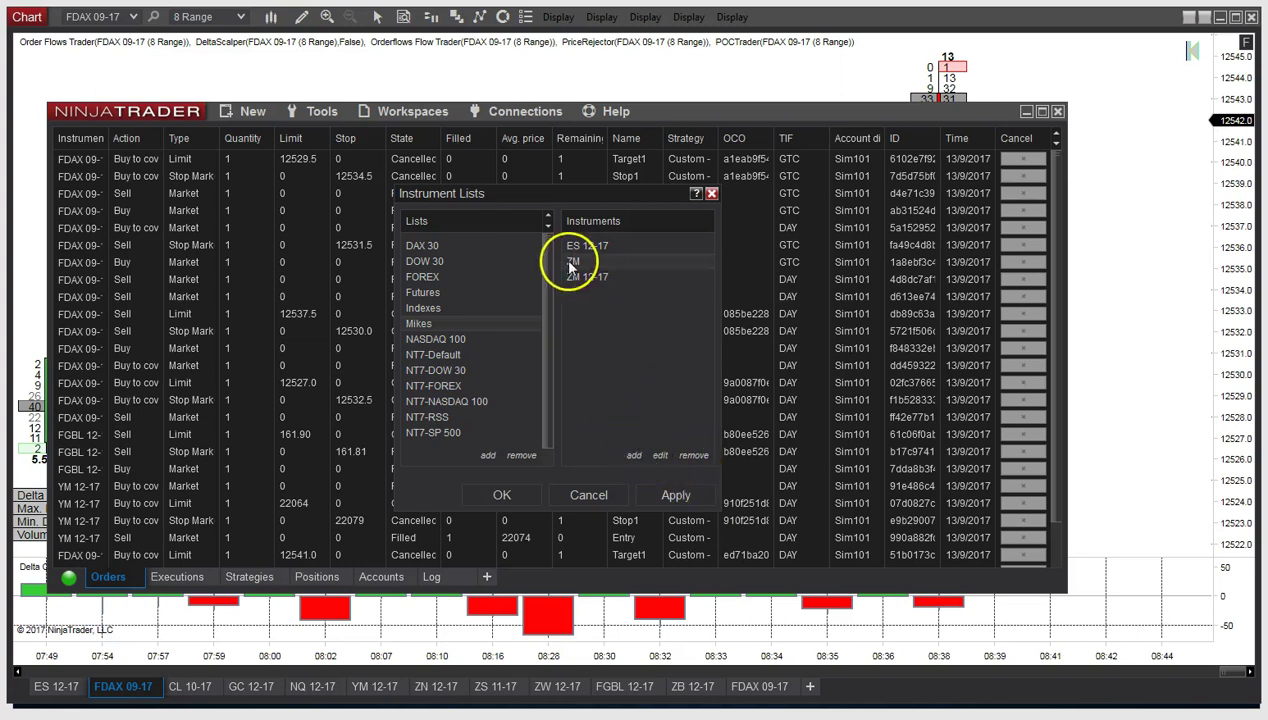
Remove the plain ZM from Mikes, then add a plain ZM entry to the Futures list
{"action": "left_click", "coordinate": [694, 455]}
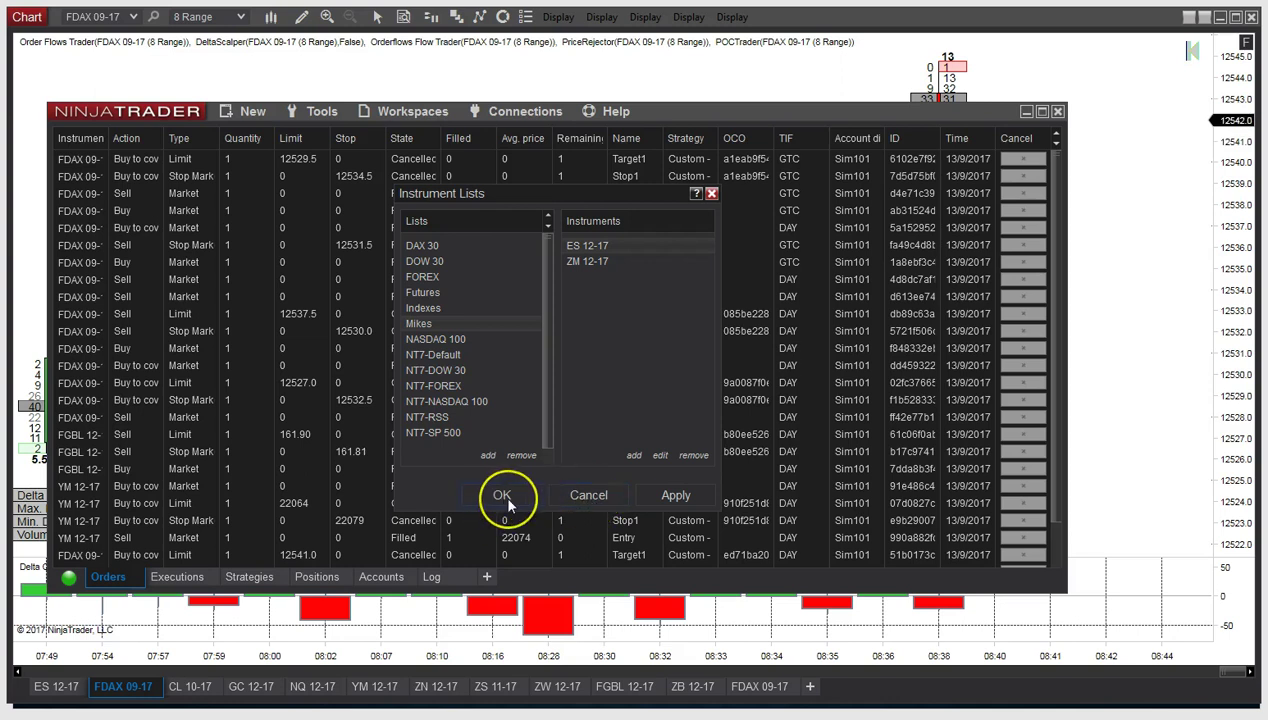
{"action": "left_click", "coordinate": [424, 292]}
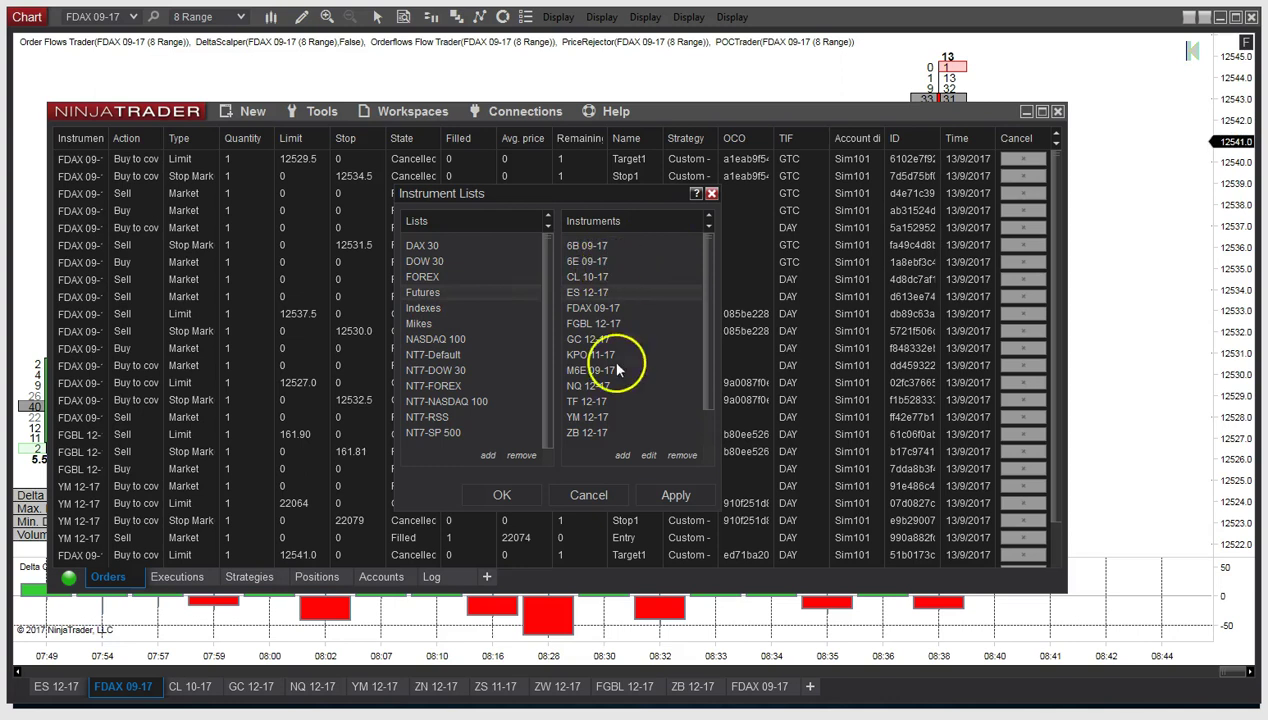
{"action": "left_click", "coordinate": [622, 456]}
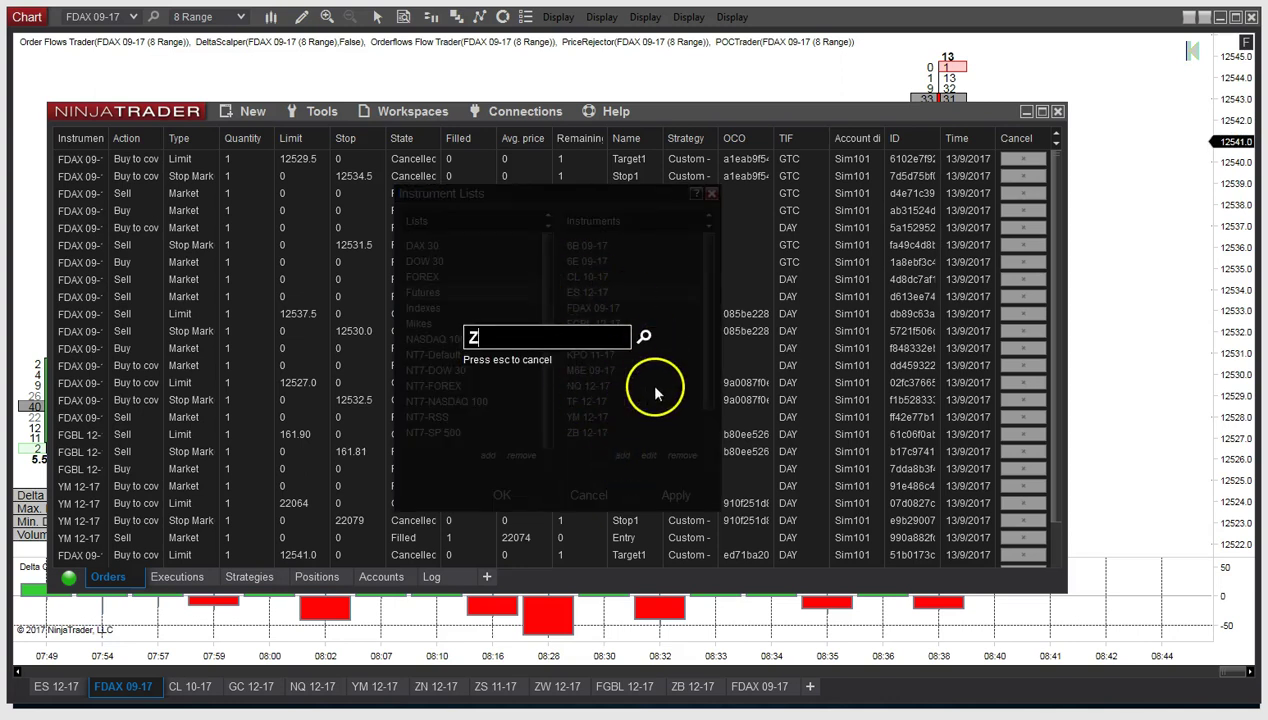
{"action": "type", "text": "ZM"}
{"action": "key", "text": "Return"}
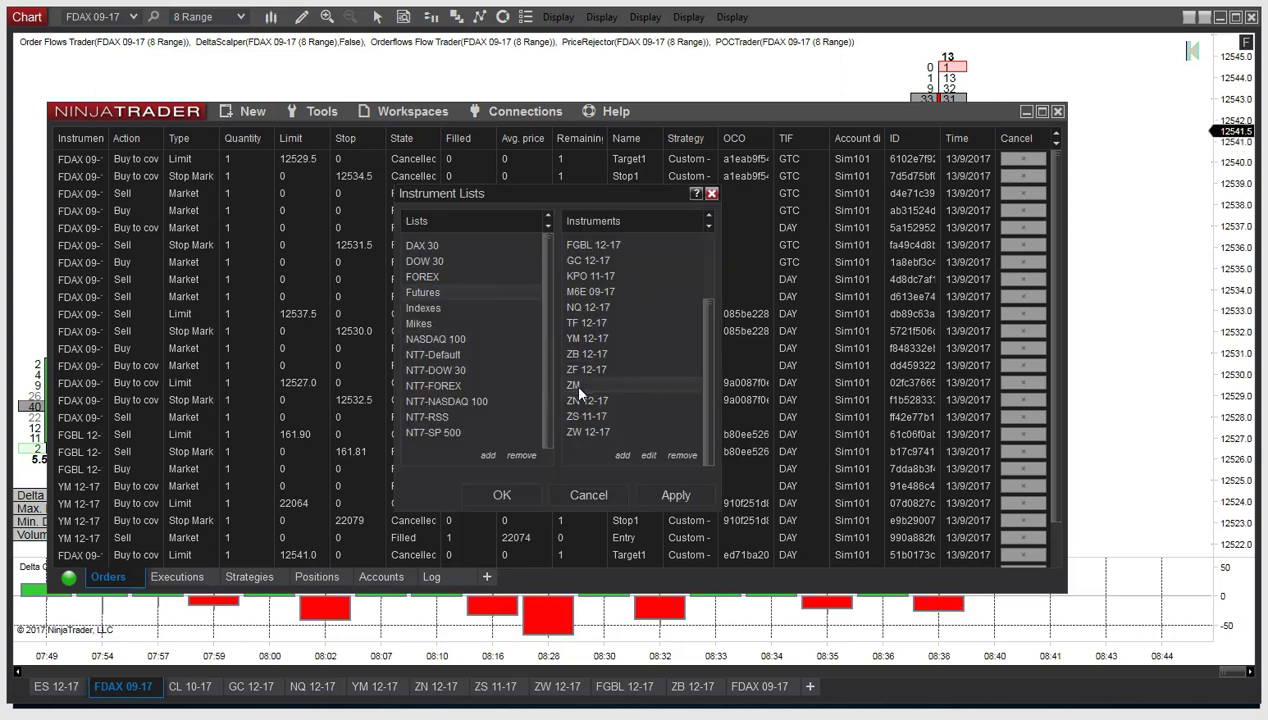
{"action": "double_click", "coordinate": [573, 382]}
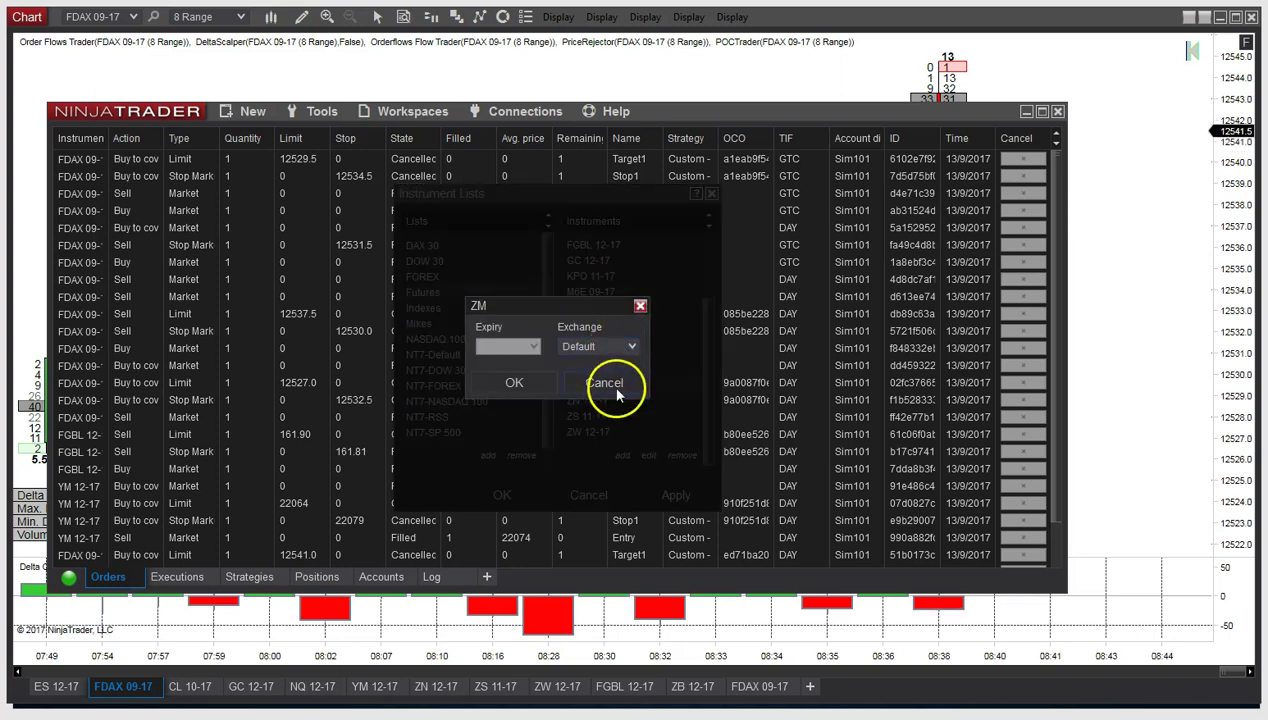
{"action": "left_click", "coordinate": [610, 383]}
Search 'zm' and add the ZM future to the Futures list
{"action": "left_click", "coordinate": [624, 456]}
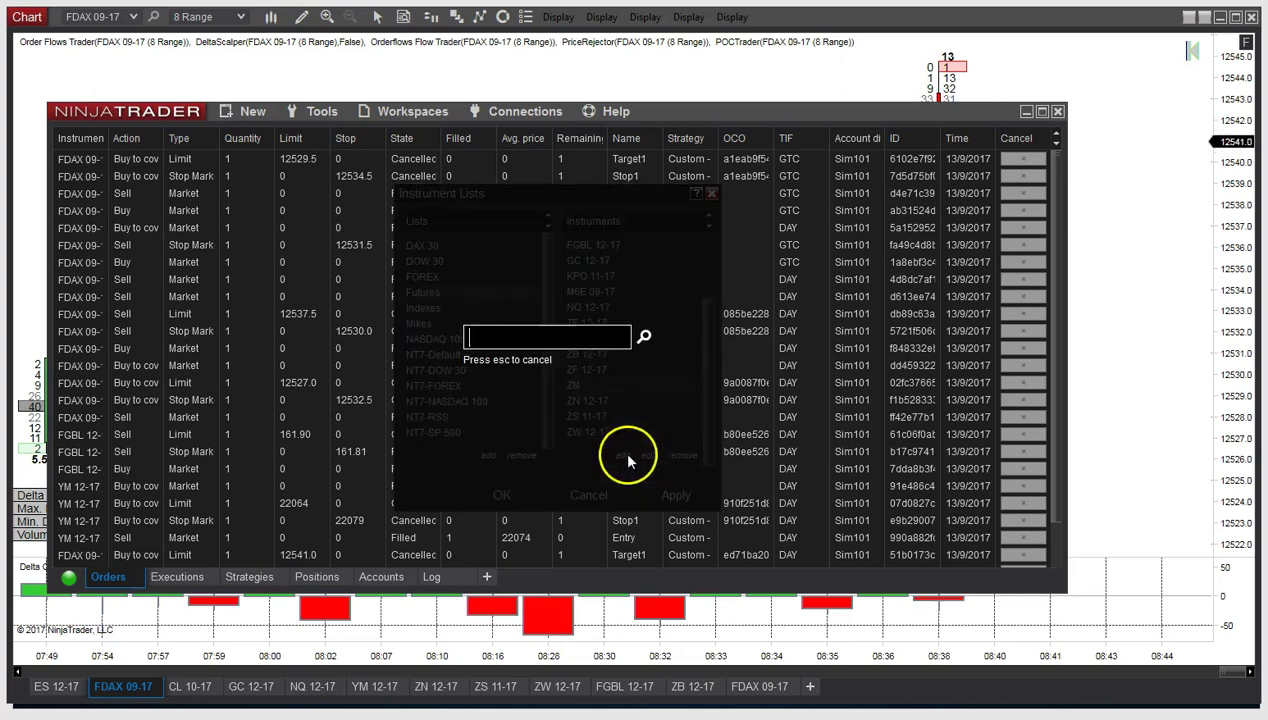
{"action": "left_click", "coordinate": [645, 338]}
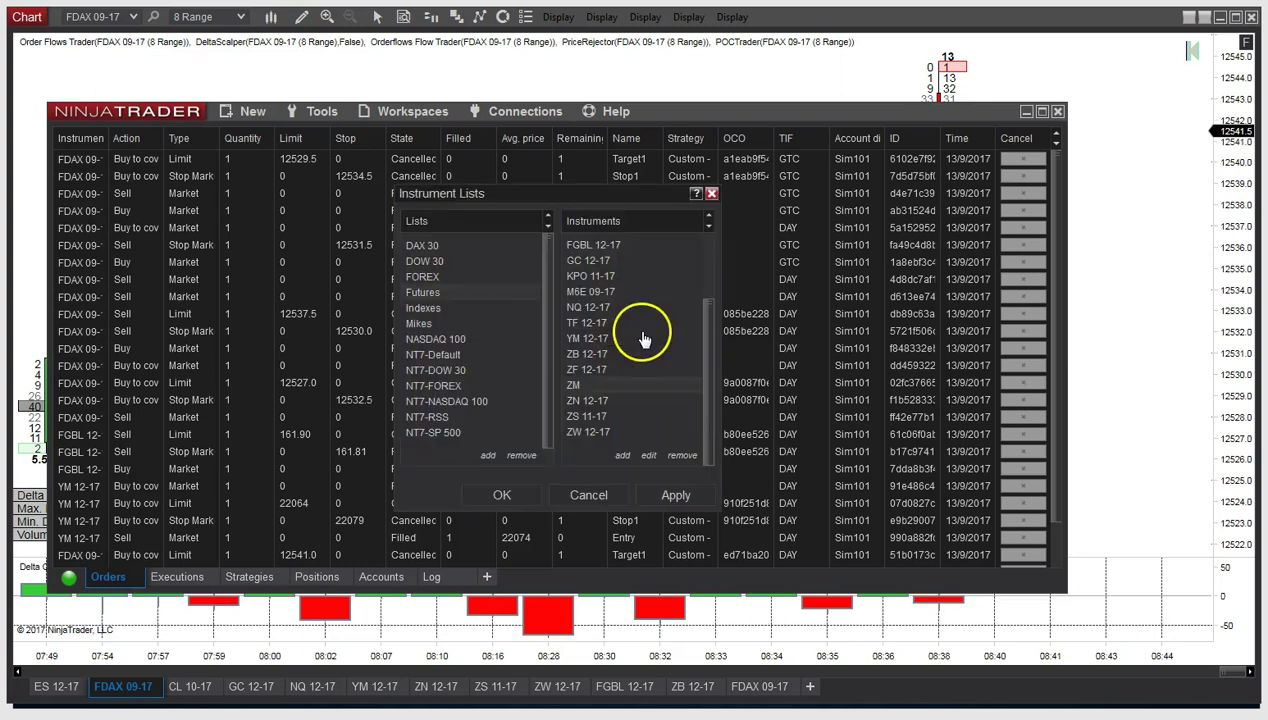
{"action": "type", "text": "z"}
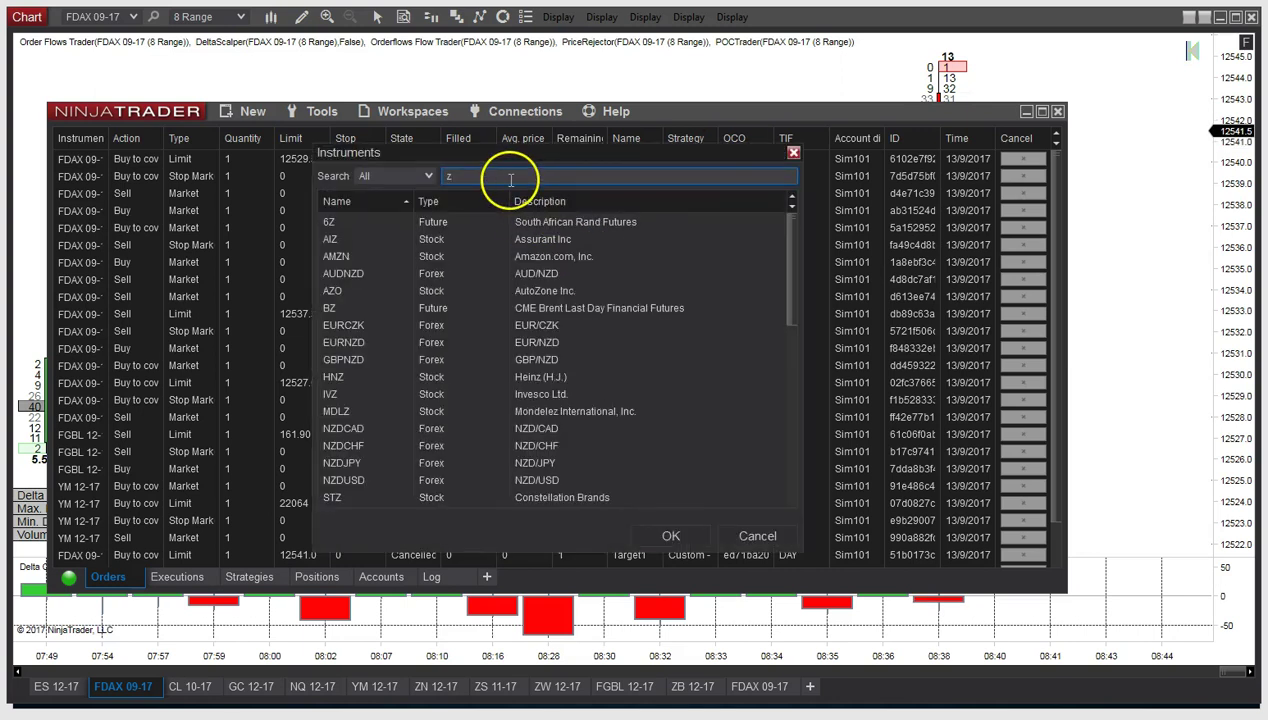
{"action": "type", "text": "m"}
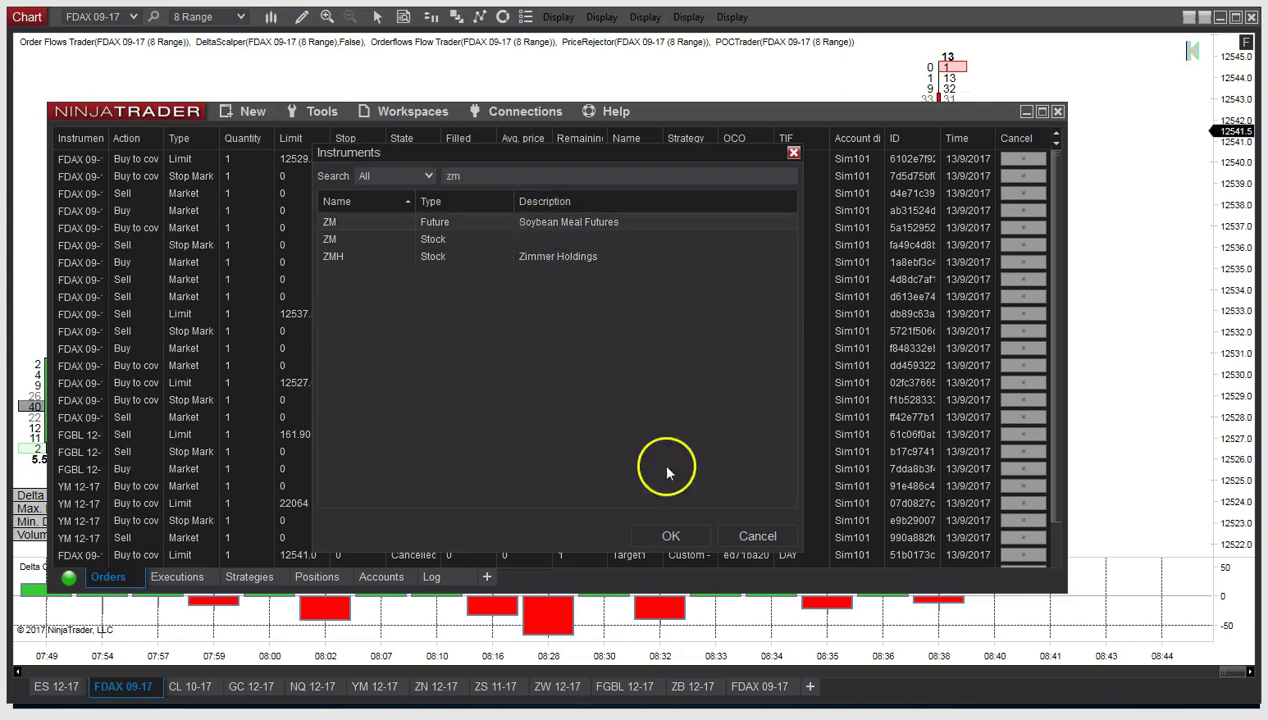
{"action": "left_click", "coordinate": [669, 536]}
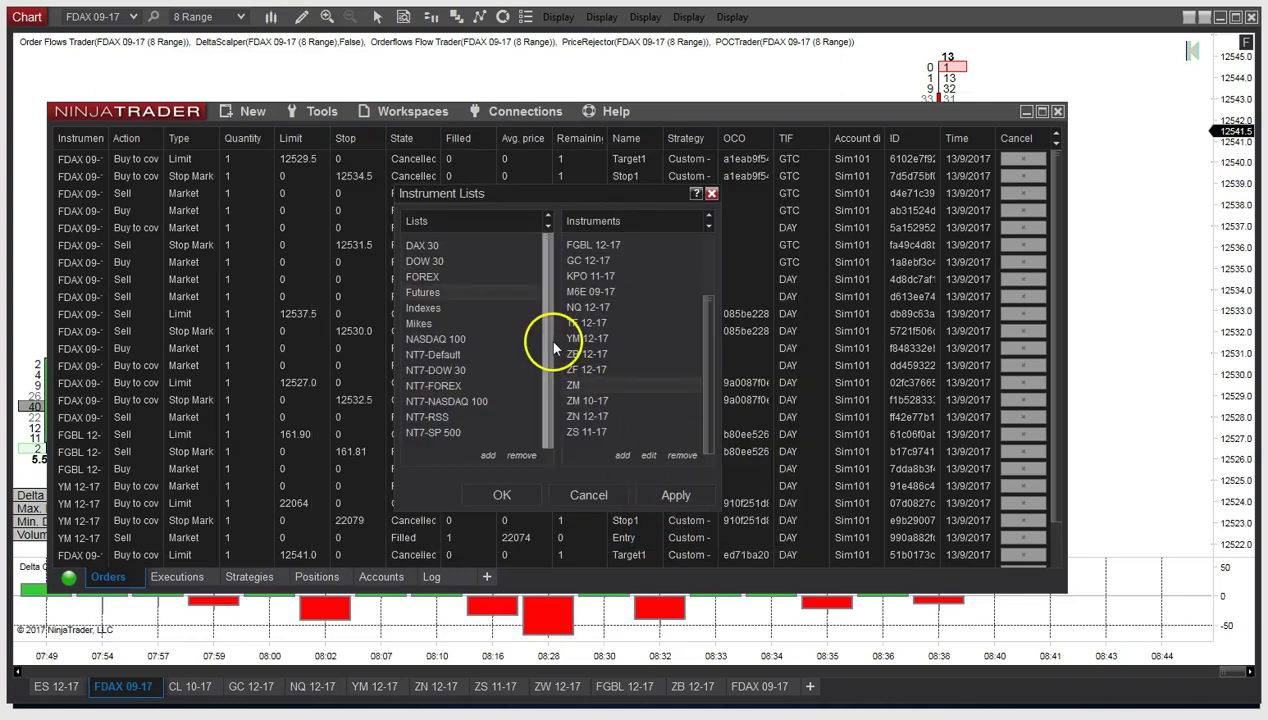
Set the new ZM entry's expiry to 12-17 and remove the leftover plain ZM
{"action": "left_click", "coordinate": [648, 455]}
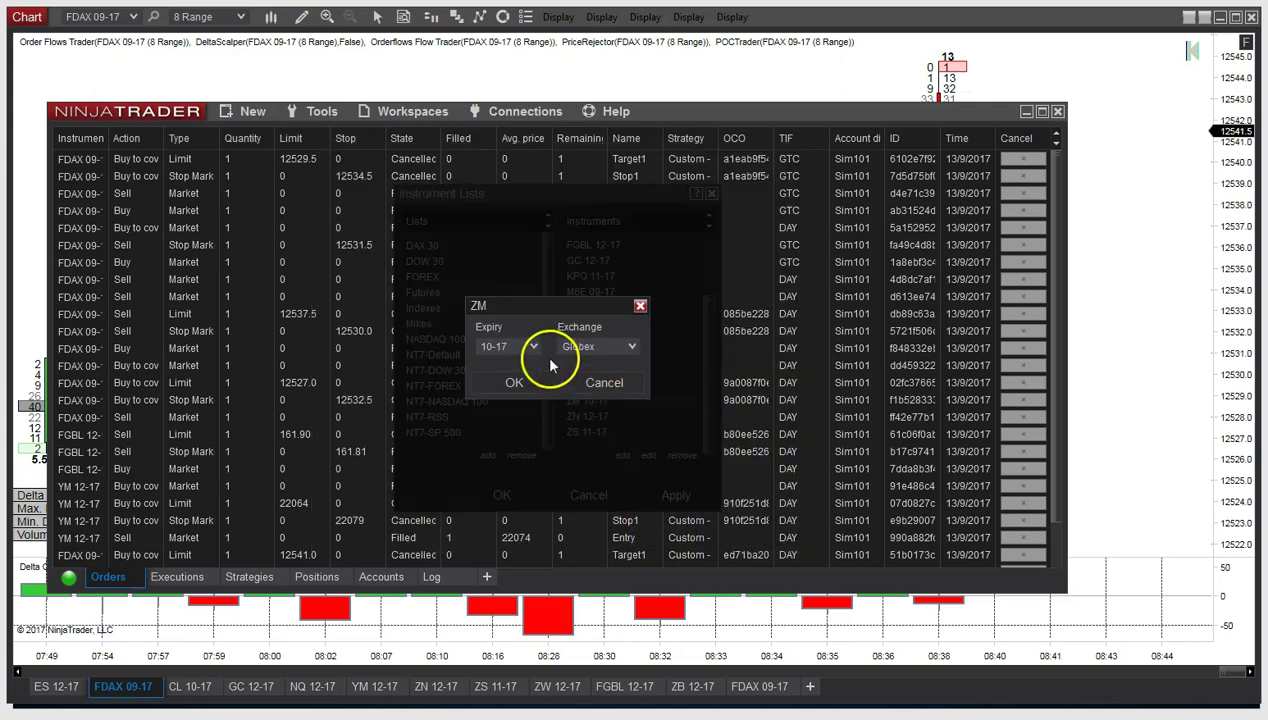
{"action": "left_click", "coordinate": [533, 347]}
{"action": "left_click", "coordinate": [522, 379]}
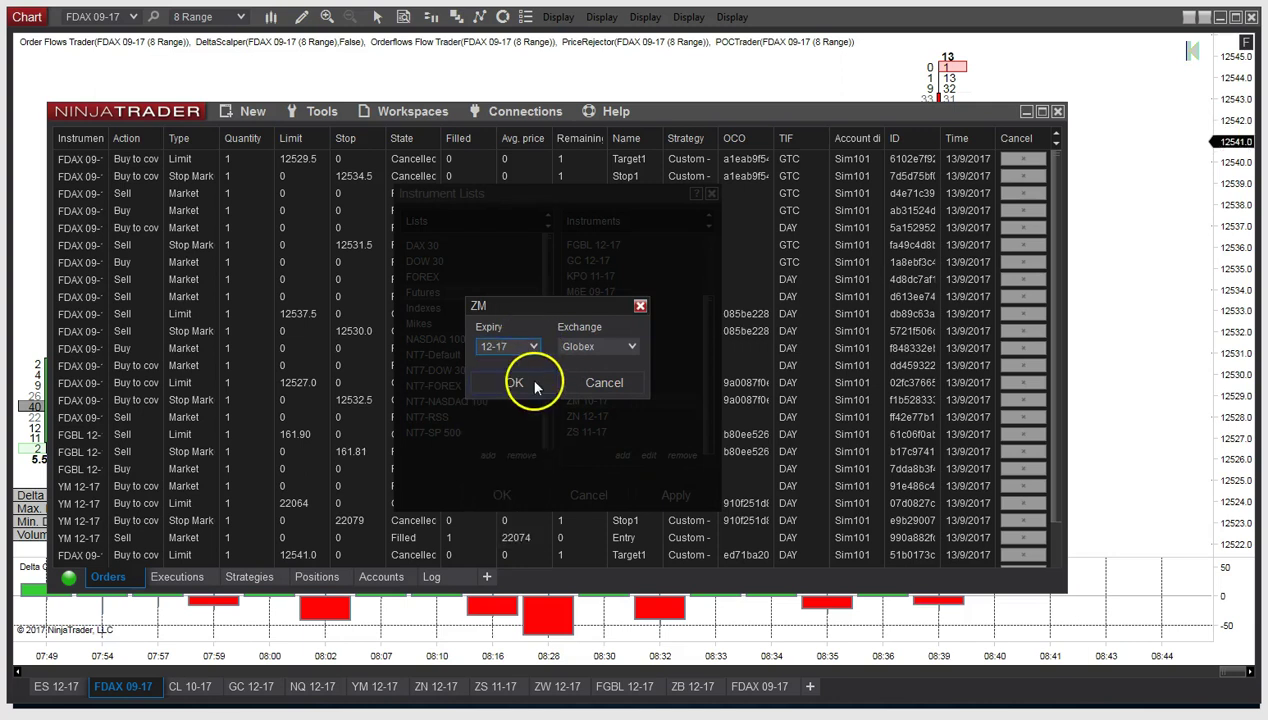
{"action": "left_click", "coordinate": [535, 386]}
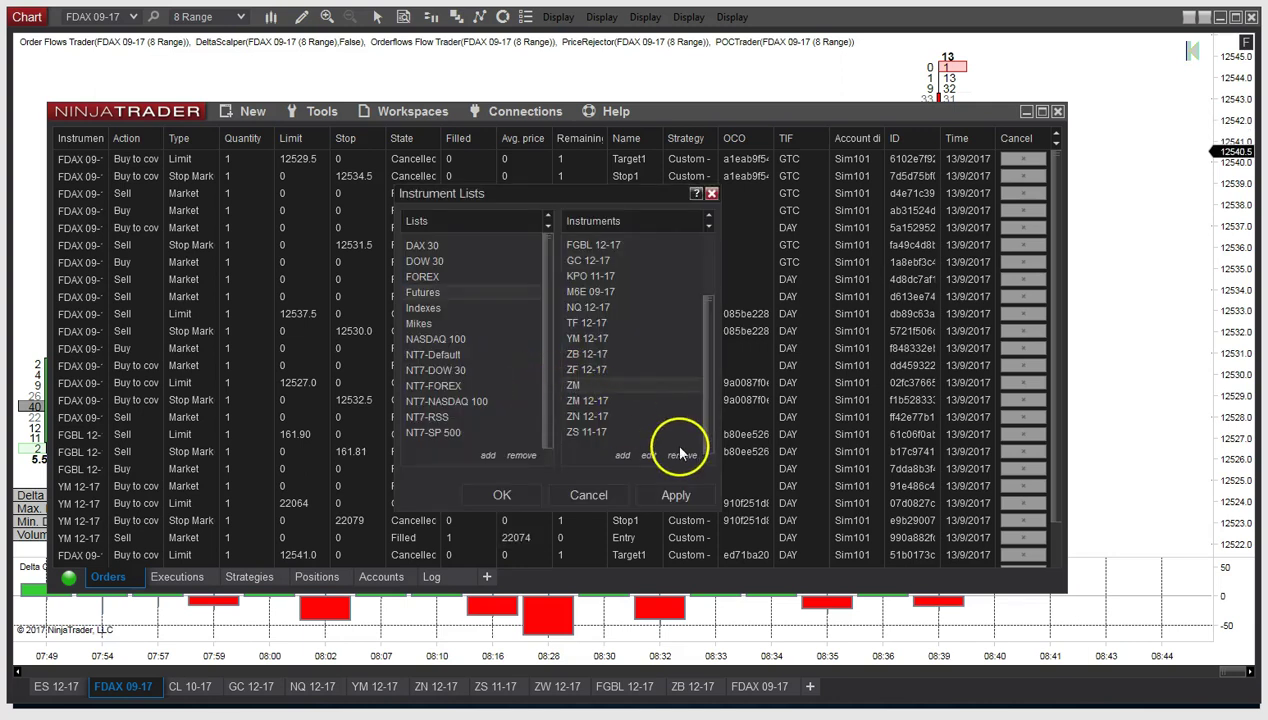
{"action": "left_click", "coordinate": [680, 455]}
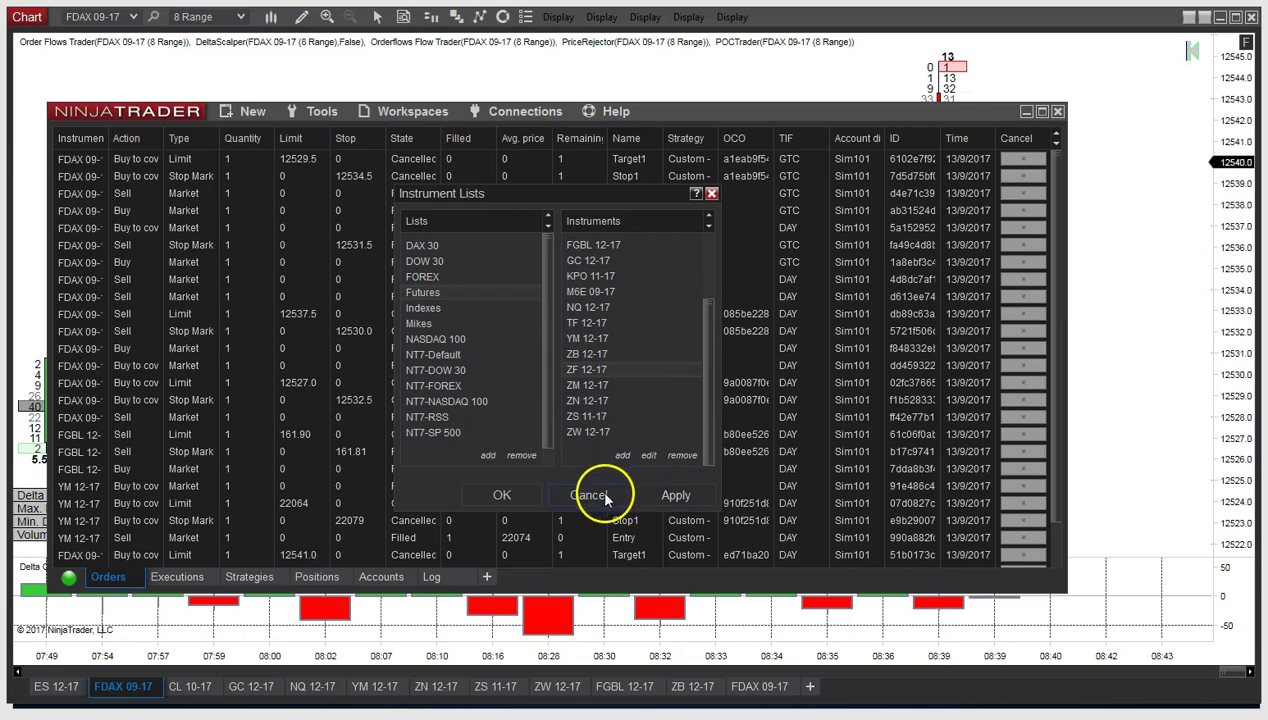